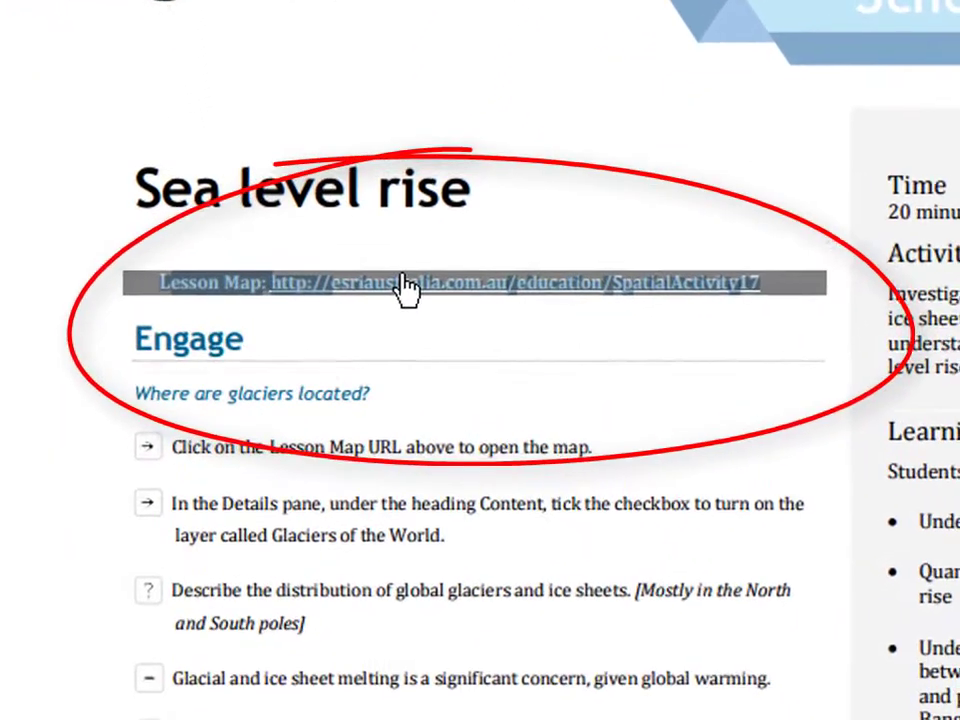
# - Open the lesson map linked in the Sea level rise worksheet and show the legend for the Global Sea Level Rise 1Metre layer
pyautogui.click(405, 285)
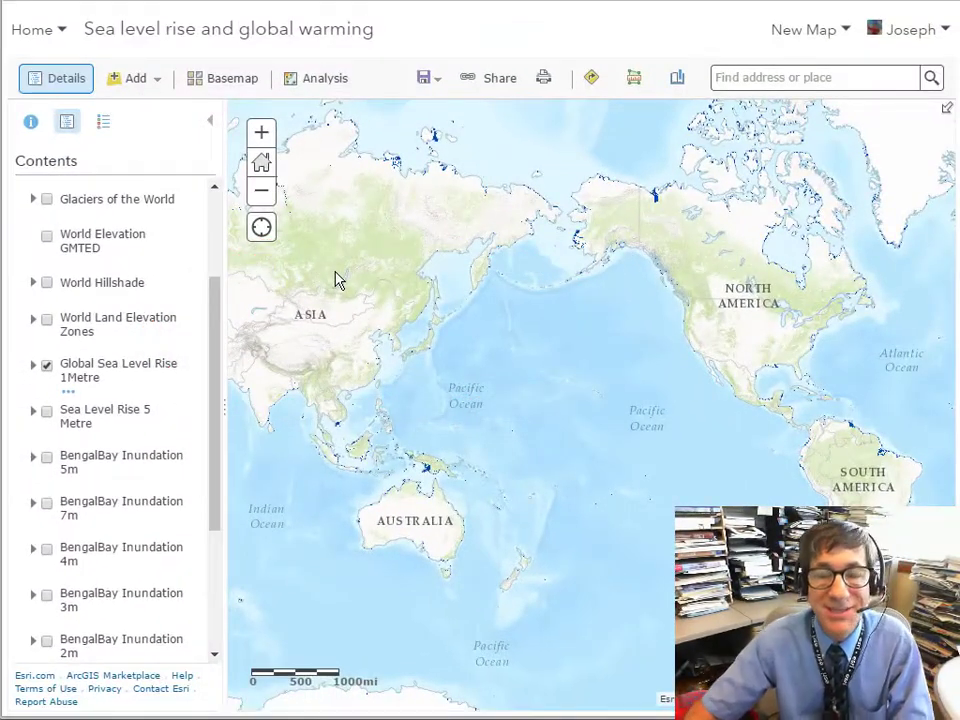
pyautogui.moveTo(335, 280); pyautogui.dragTo(540, 296)
pyautogui.moveTo(302, 324); pyautogui.dragTo(636, 377)
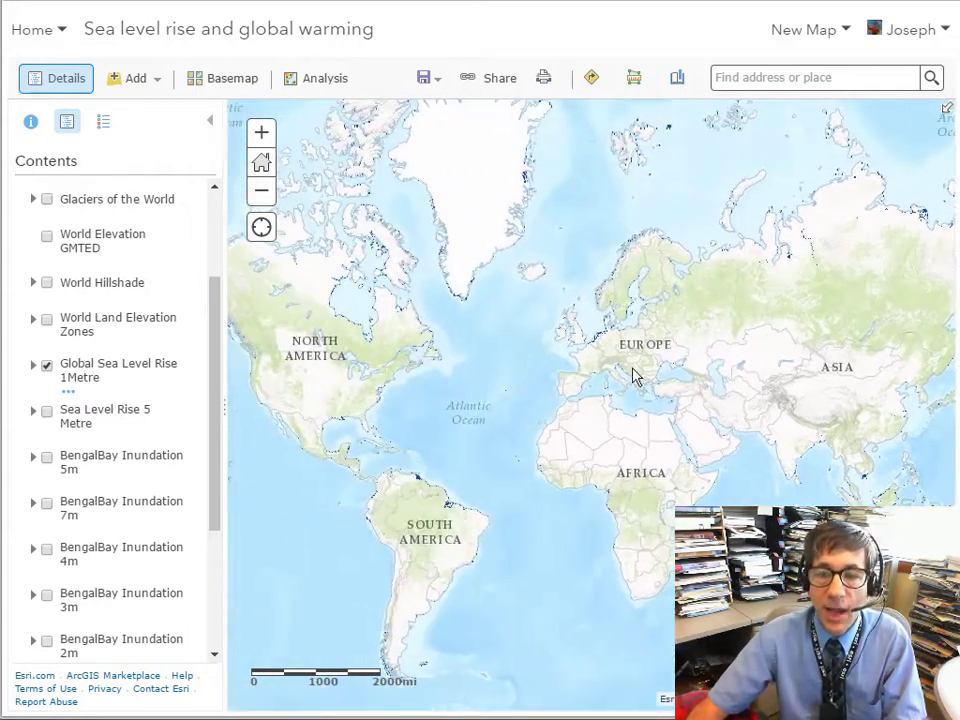
pyautogui.moveTo(497, 366); pyautogui.dragTo(708, 388)
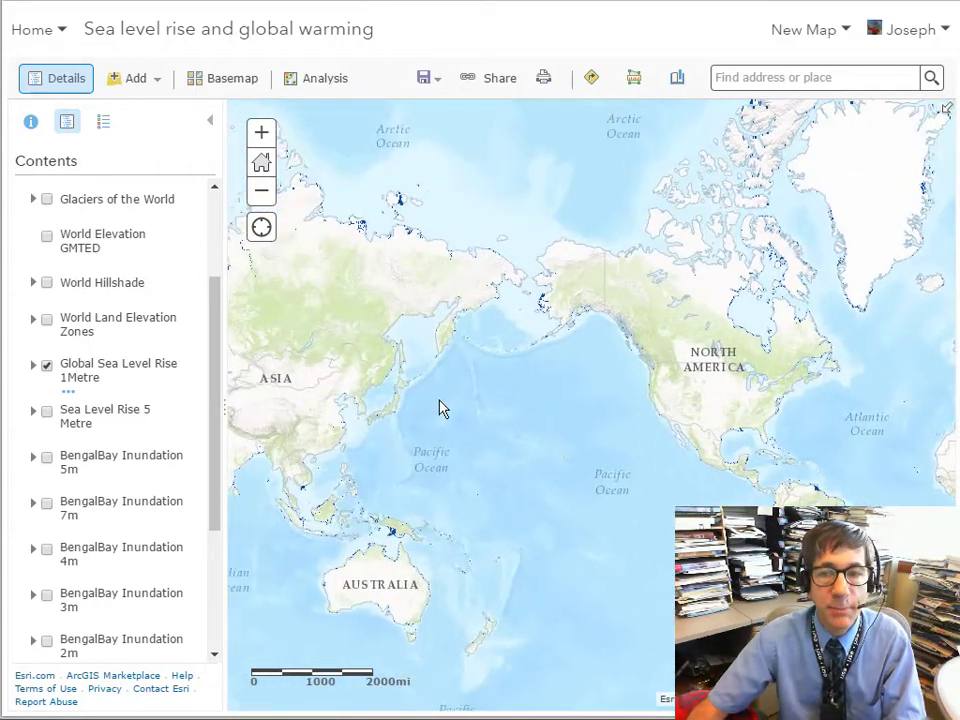
pyautogui.moveTo(439, 407); pyautogui.dragTo(641, 435)
pyautogui.moveTo(412, 416); pyautogui.dragTo(636, 413)
pyautogui.moveTo(379, 403); pyautogui.dragTo(613, 396)
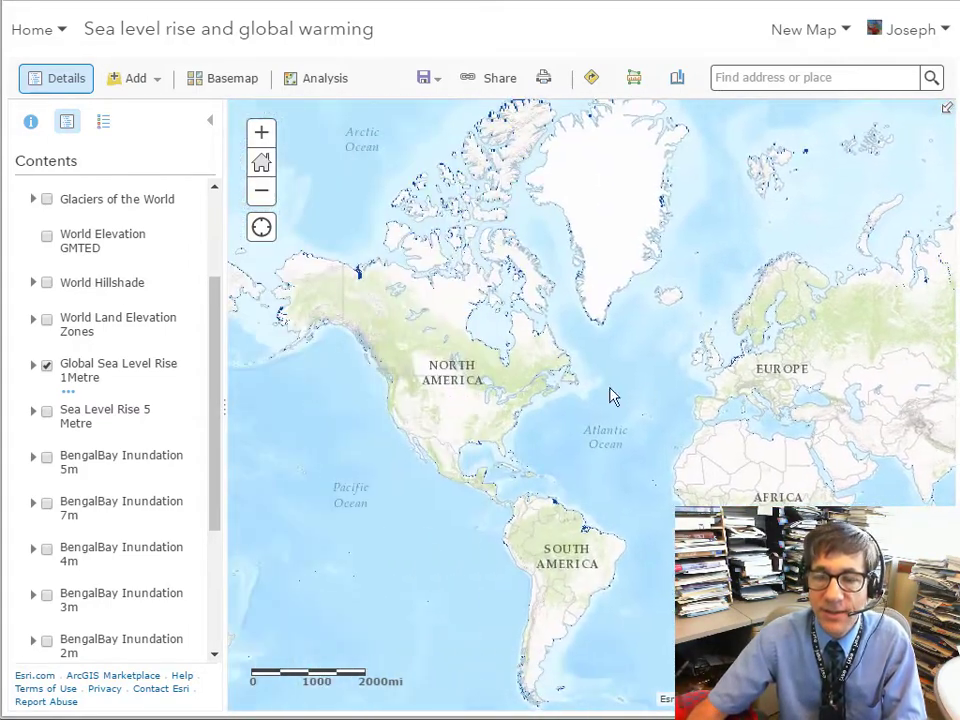
pyautogui.moveTo(466, 401); pyautogui.dragTo(380, 408)
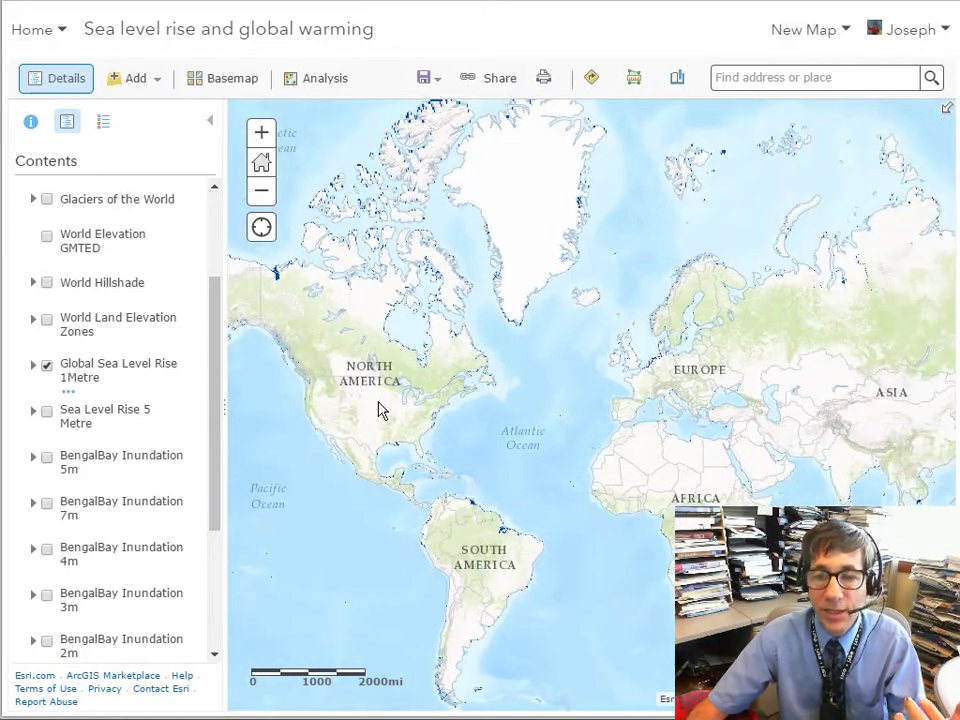
pyautogui.click(109, 129)
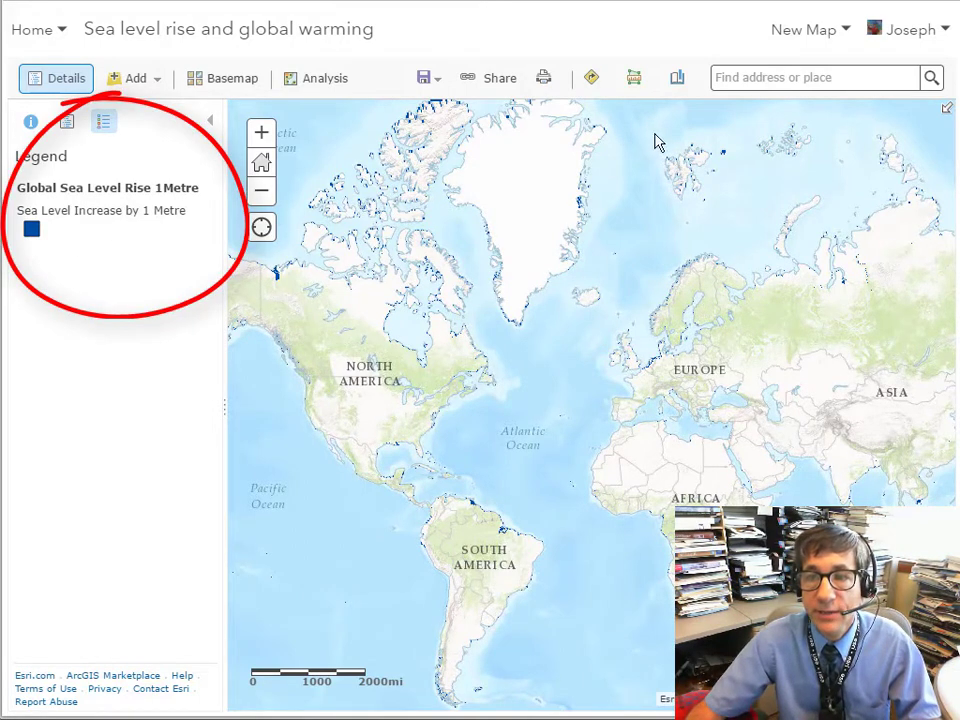
# - Go to the South Vietnam bookmark and examine the 1 metre inundation along Vietnam's coast from the southern delta to the Gulf of Tonkin
pyautogui.click(677, 82)
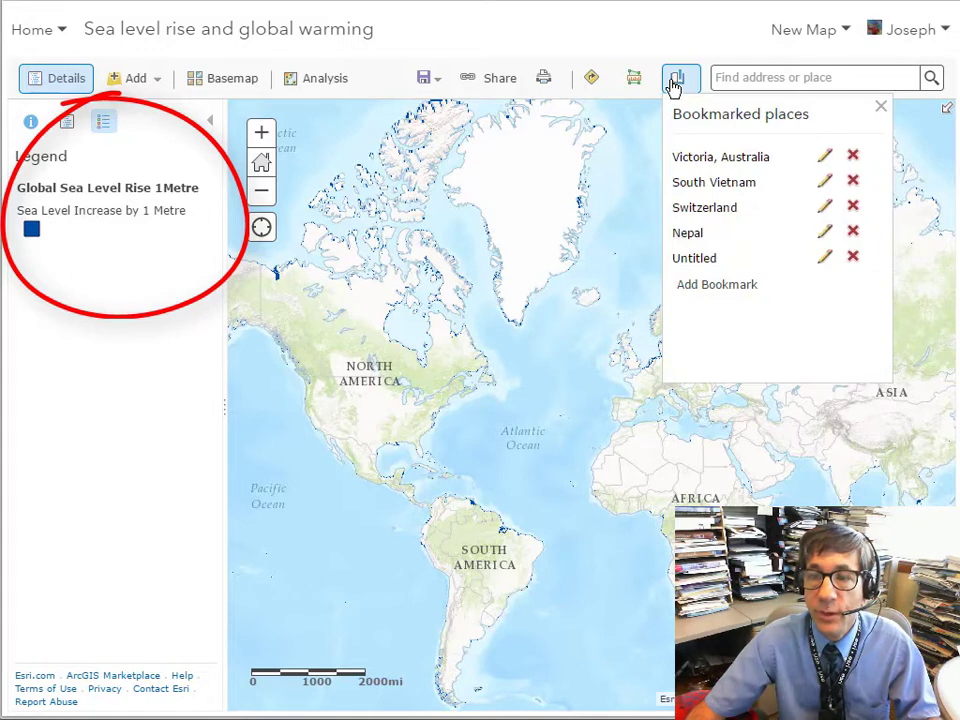
pyautogui.click(704, 184)
pyautogui.moveTo(450, 435); pyautogui.dragTo(608, 482)
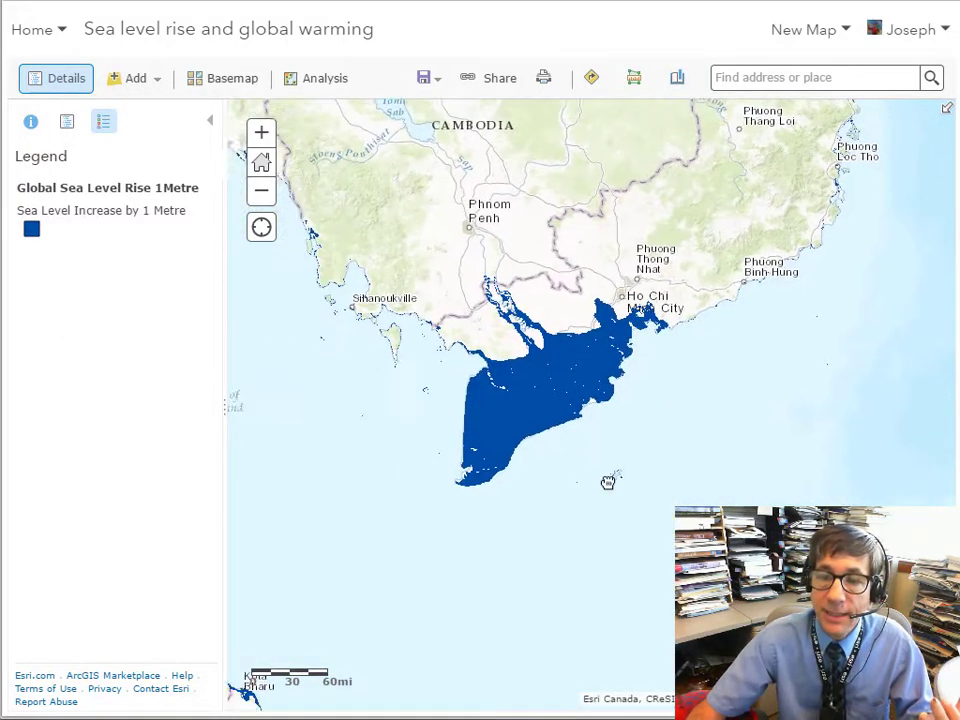
pyautogui.moveTo(411, 489); pyautogui.dragTo(412, 536)
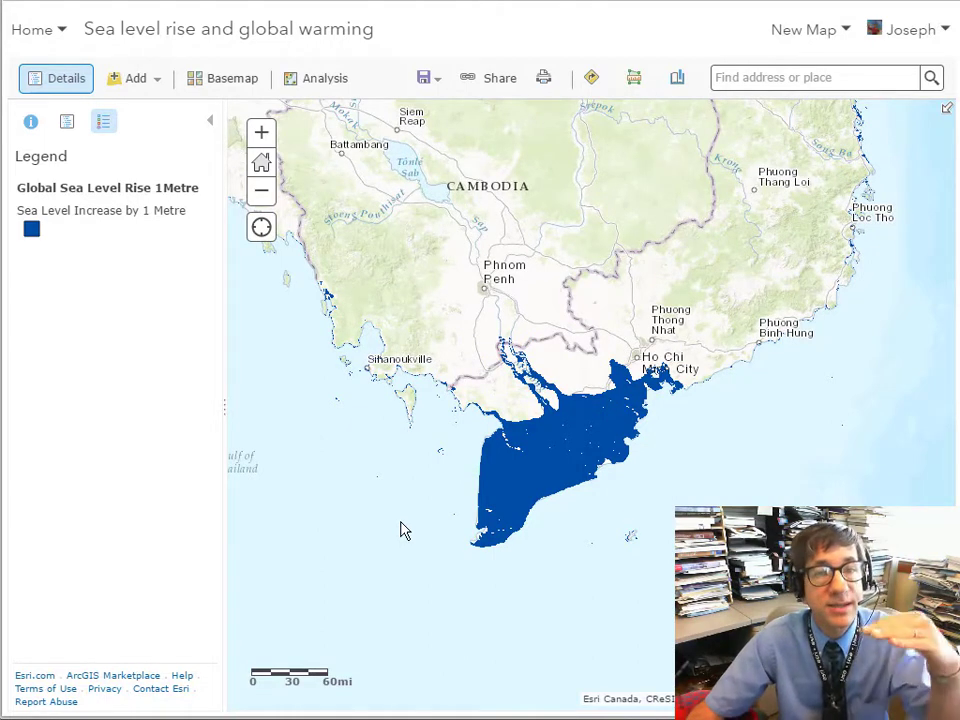
pyautogui.moveTo(645, 507); pyautogui.dragTo(523, 520)
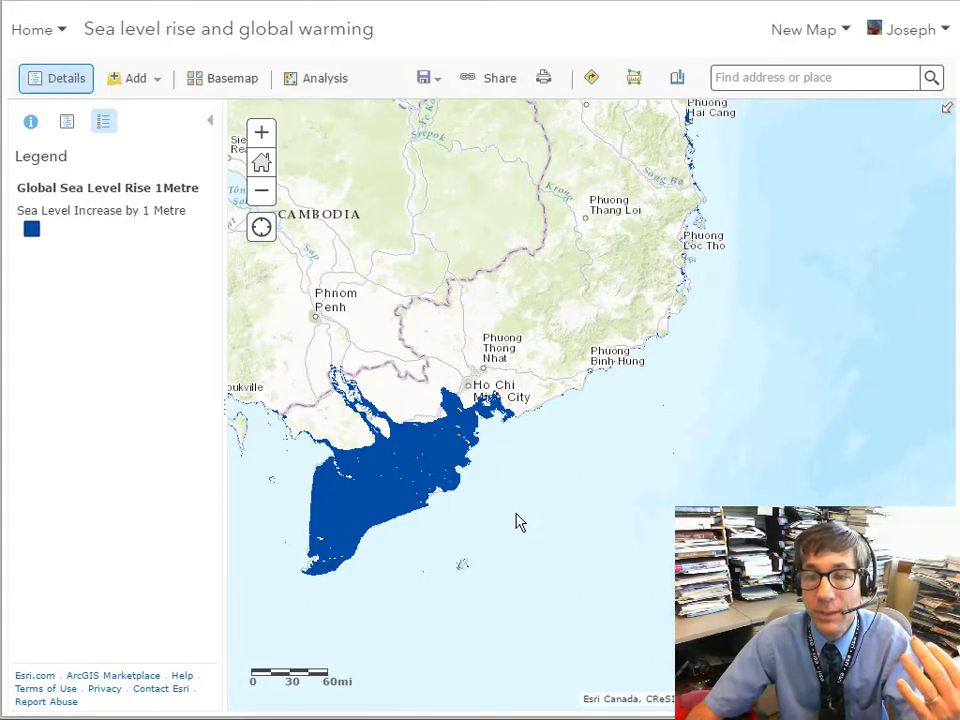
pyautogui.moveTo(546, 418); pyautogui.dragTo(453, 639)
pyautogui.moveTo(499, 441); pyautogui.dragTo(538, 621)
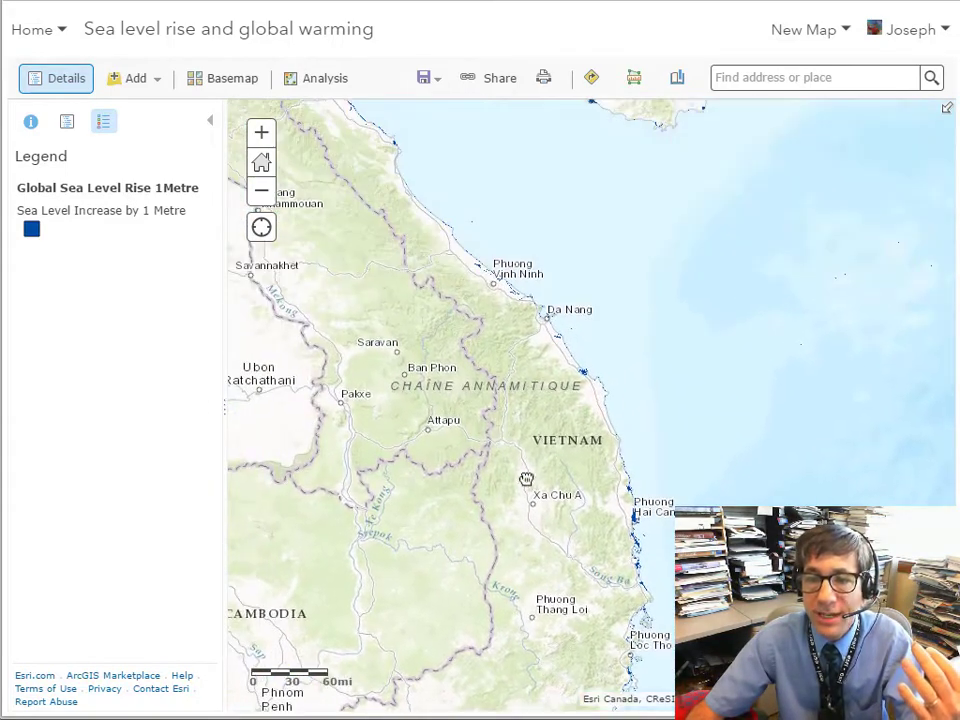
pyautogui.moveTo(526, 479); pyautogui.dragTo(587, 654)
pyautogui.moveTo(456, 424); pyautogui.dragTo(510, 569)
pyautogui.moveTo(566, 413); pyautogui.dragTo(418, 505)
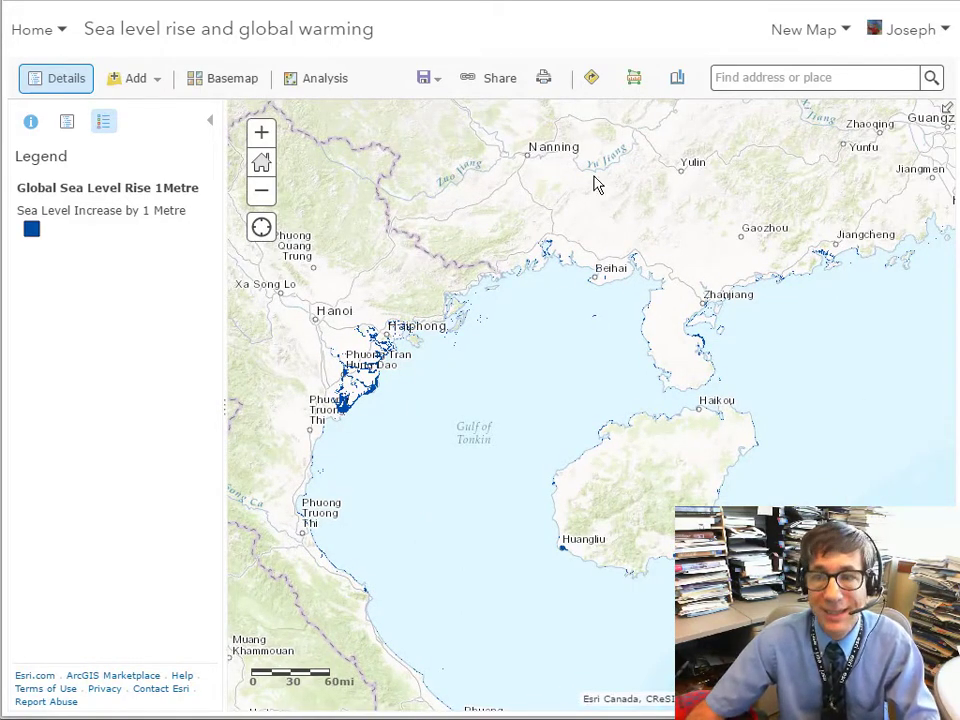
# - Go to the Victoria, Australia bookmark and examine the 1 metre inundation along the coast east of Melbourne
pyautogui.click(676, 83)
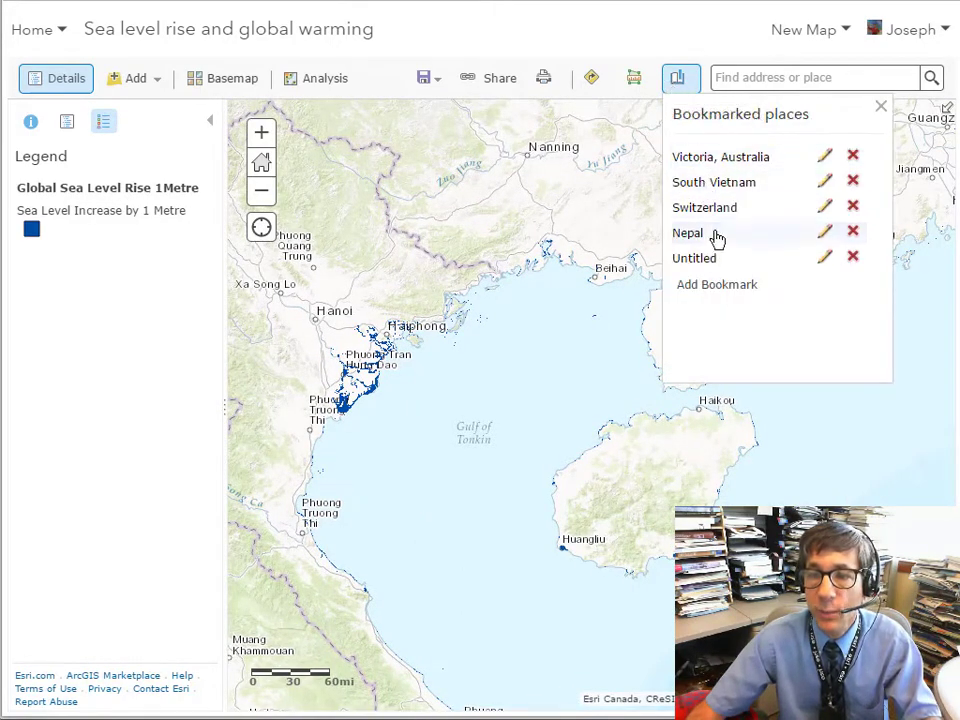
pyautogui.click(722, 159)
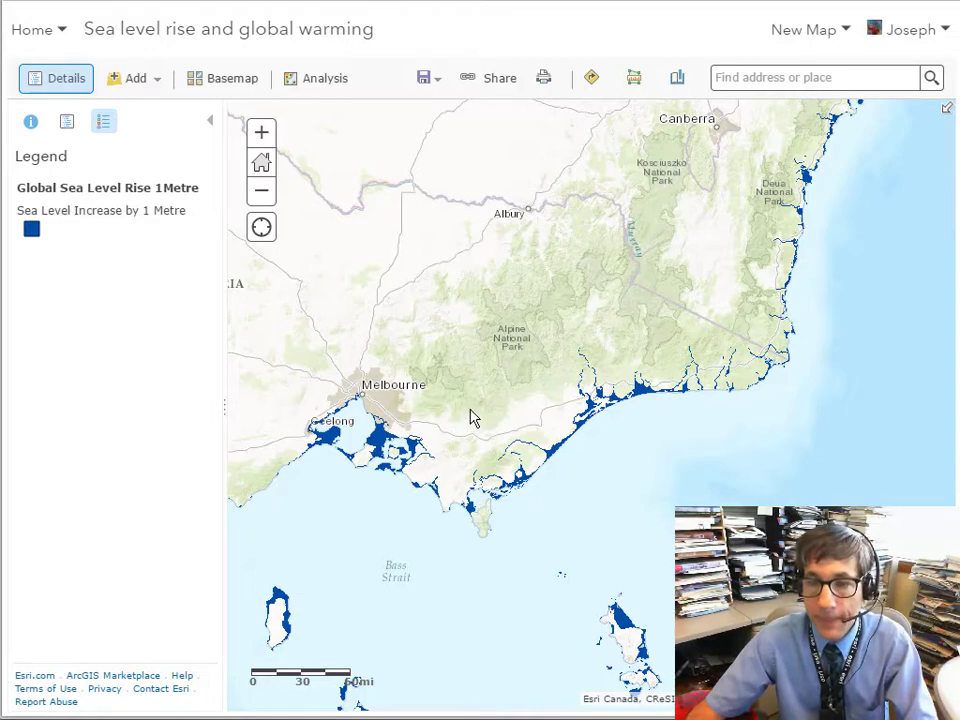
pyautogui.moveTo(473, 406); pyautogui.dragTo(630, 516)
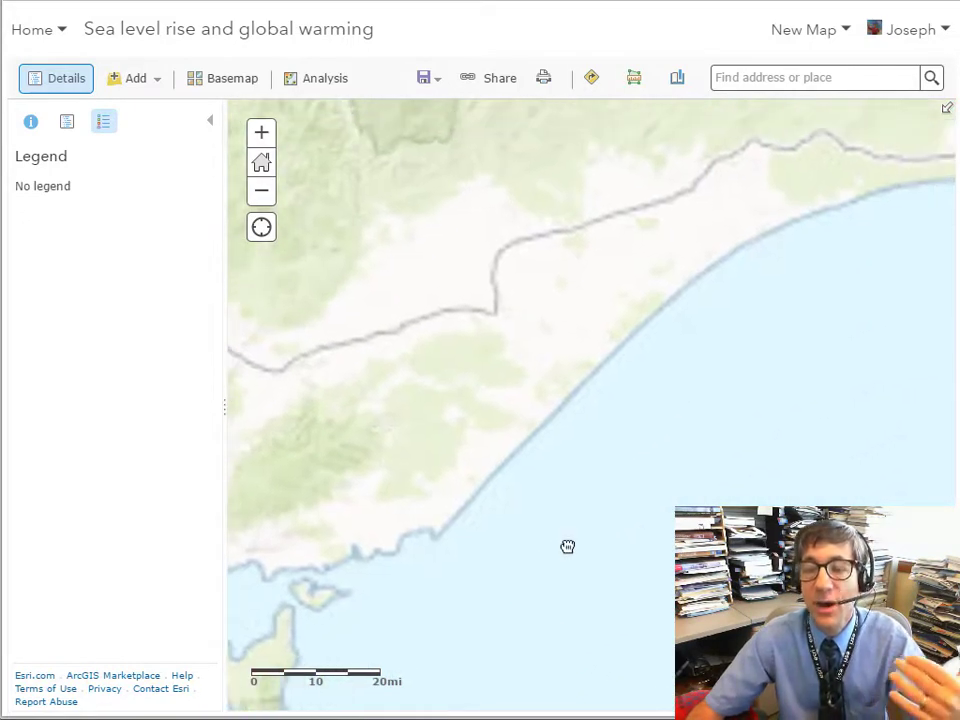
pyautogui.scroll(-2, 553, 542)
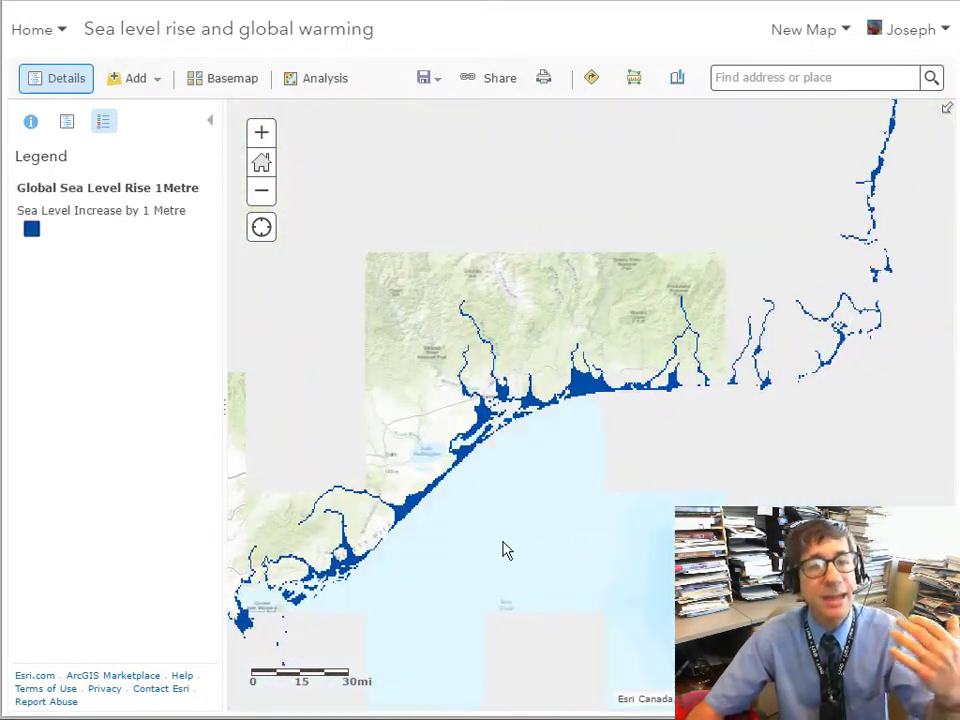
# - List the map's layers and compare the Victoria coast with and without the Sea Level Rise 5 Metre layer, leaving it turned on
pyautogui.click(68, 121)
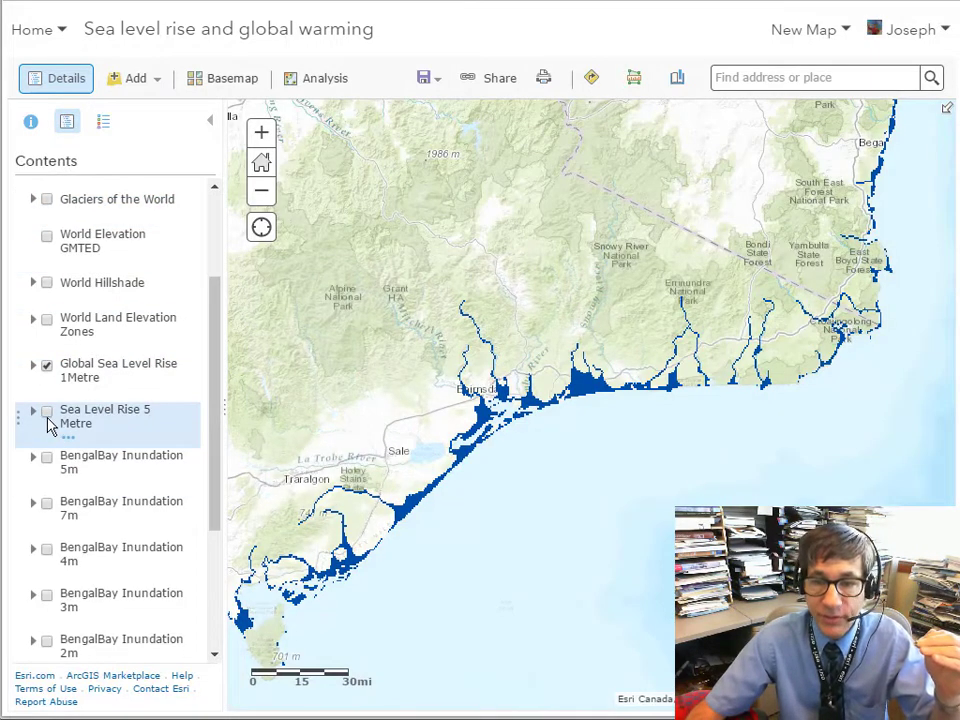
pyautogui.click(46, 414)
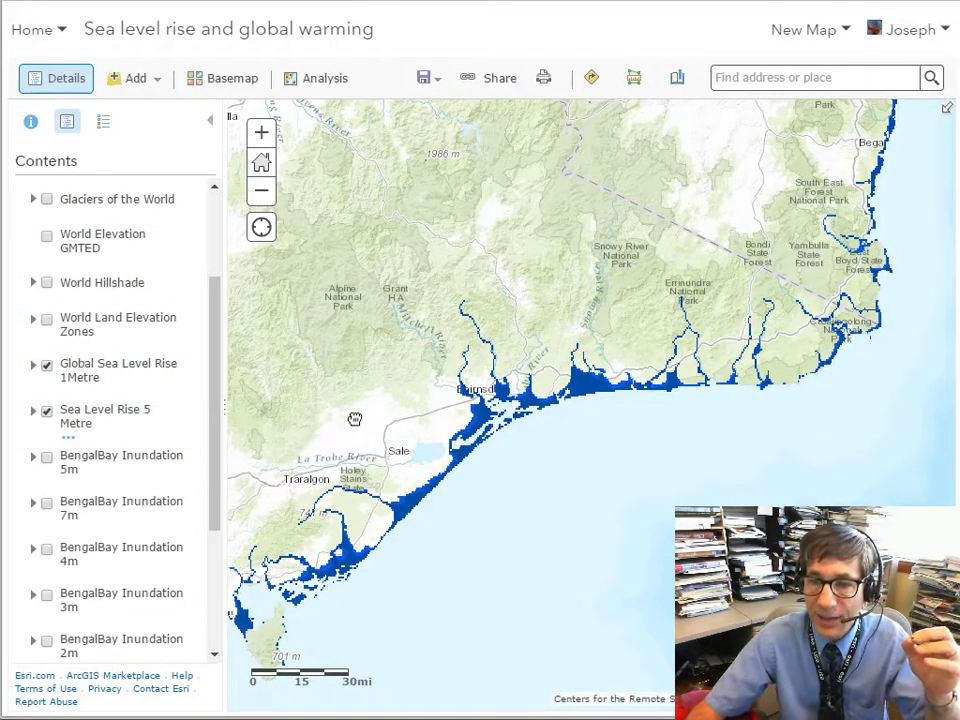
pyautogui.click(47, 413)
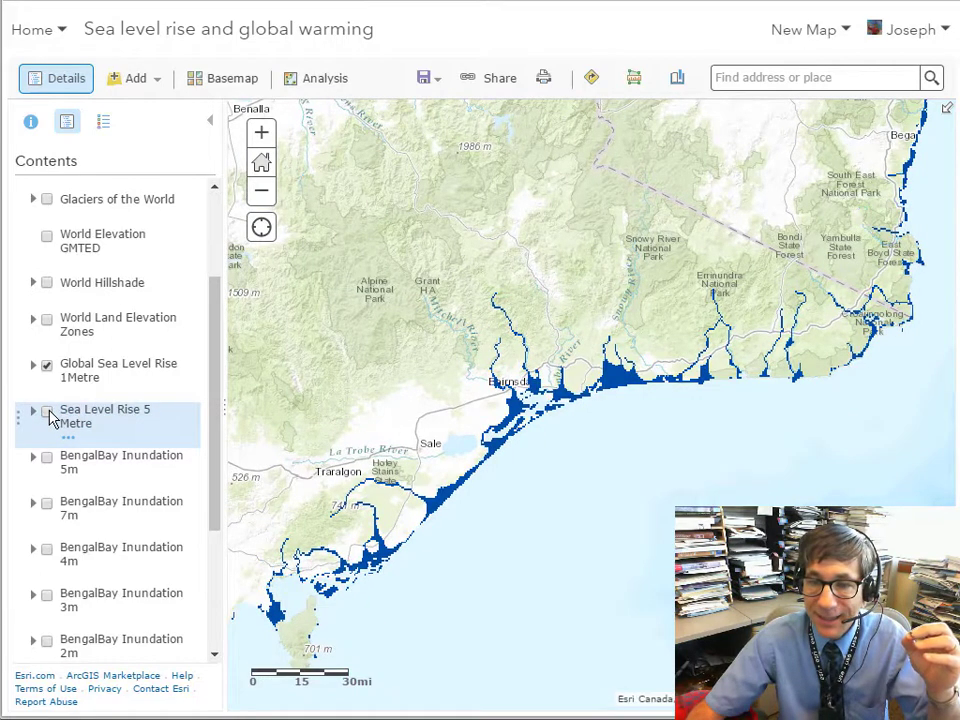
pyautogui.click(47, 413)
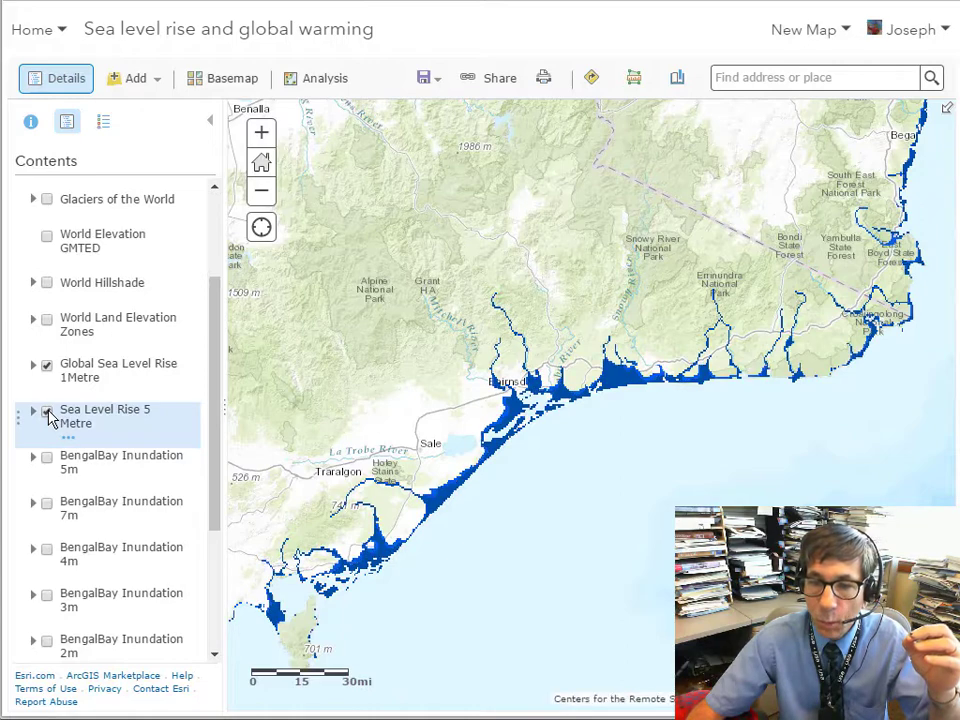
pyautogui.click(47, 413)
pyautogui.click(47, 413)
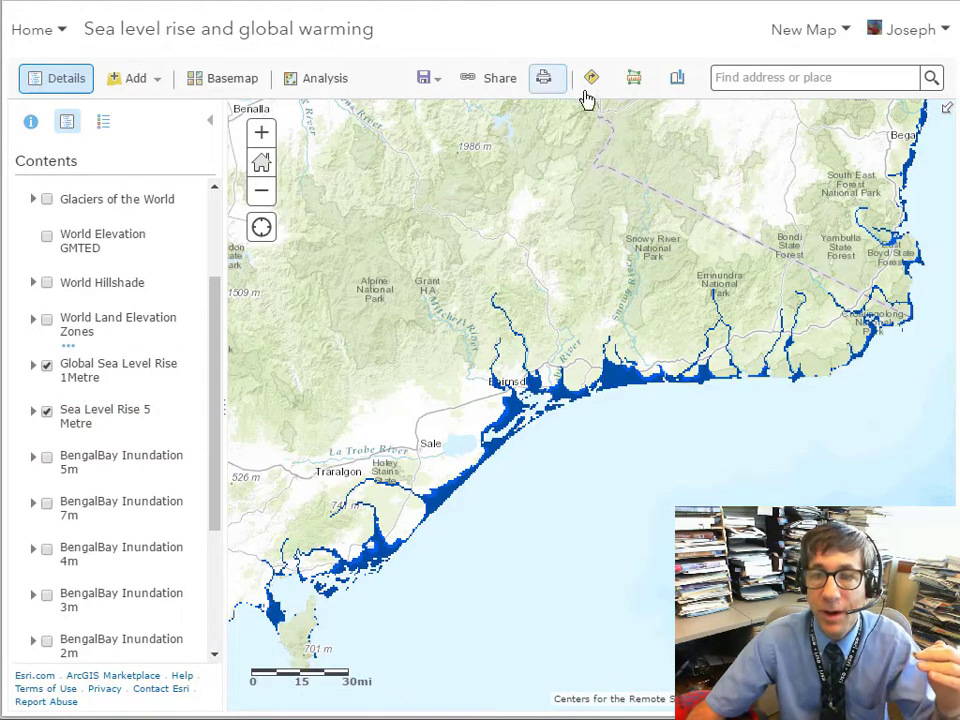
# - Return to the South Vietnam bookmark, compare it with and without Sea Level Rise 5 Metre, and leave that layer expanded and turned on
pyautogui.click(676, 84)
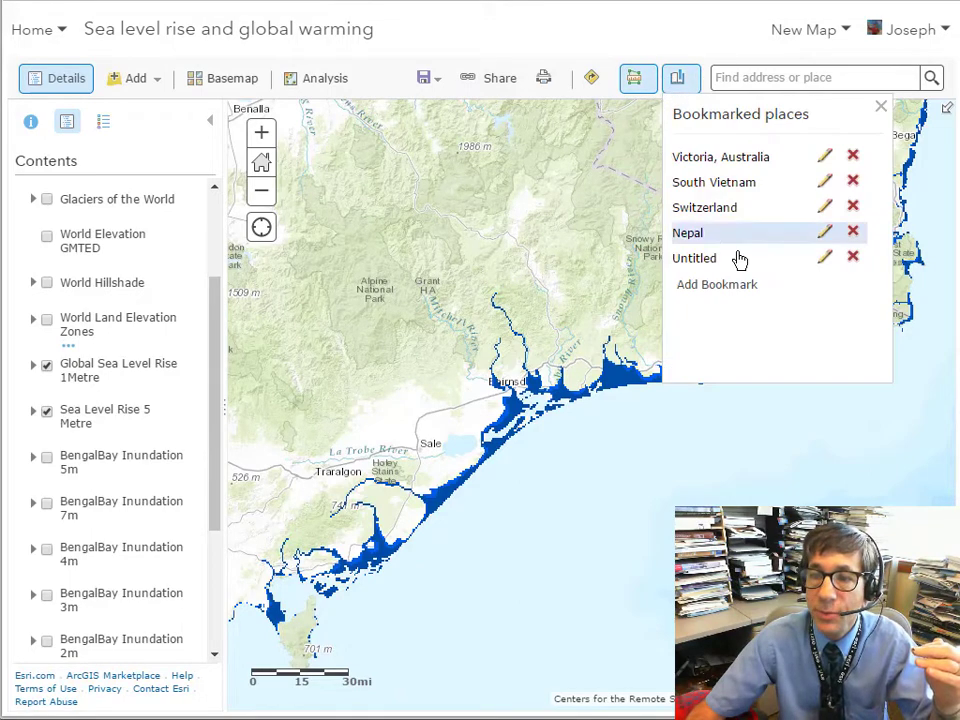
pyautogui.click(724, 186)
pyautogui.click(47, 413)
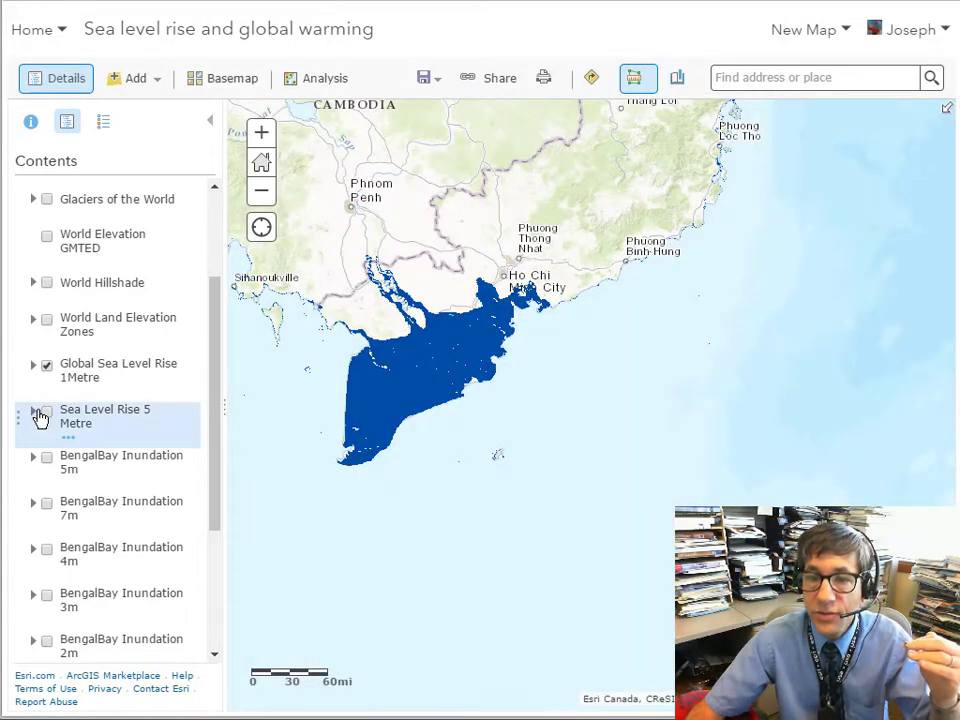
pyautogui.click(36, 412)
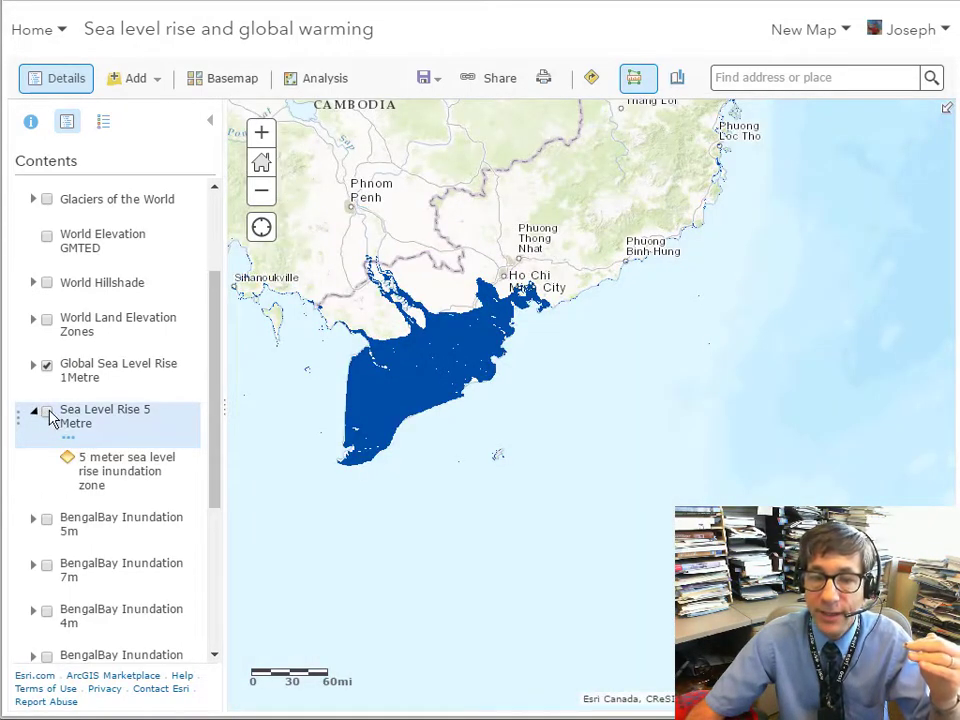
pyautogui.click(47, 412)
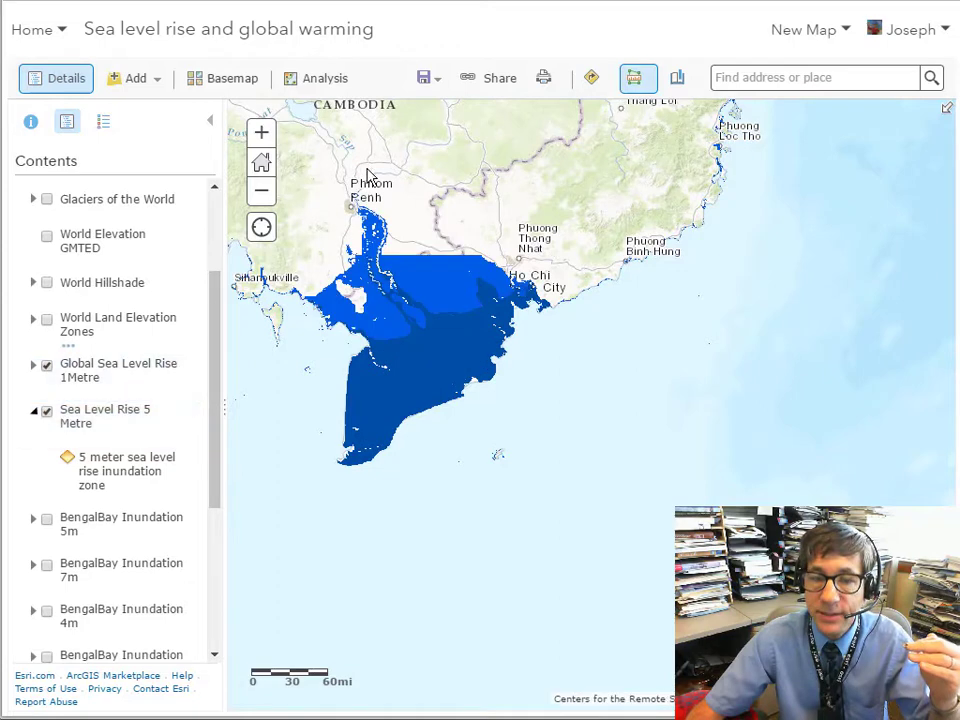
# - Measure the area of the inundated delta in southern Vietnam in Sq Kilometers by outlining it with a polygon from Phnom Penh around the coast
pyautogui.click(636, 82)
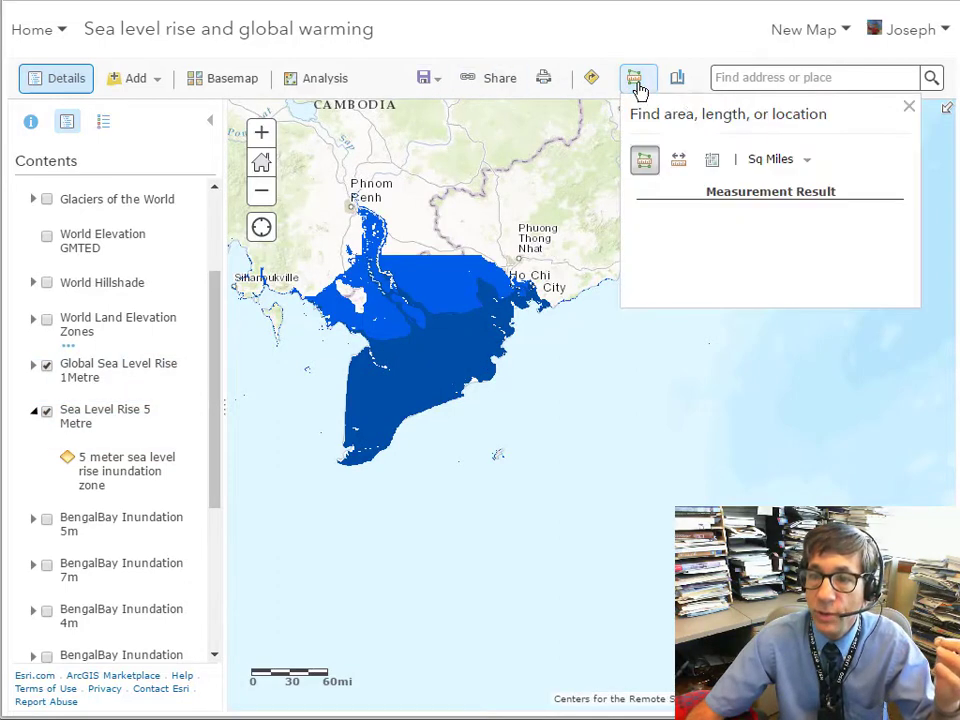
pyautogui.click(712, 160)
pyautogui.click(644, 160)
pyautogui.click(770, 160)
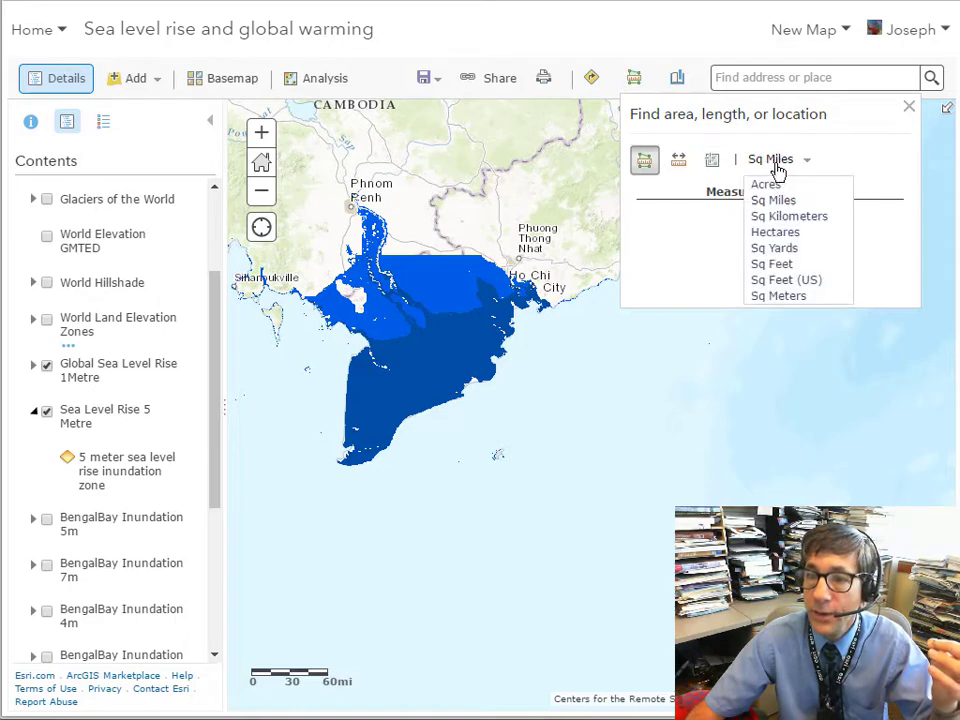
pyautogui.click(786, 217)
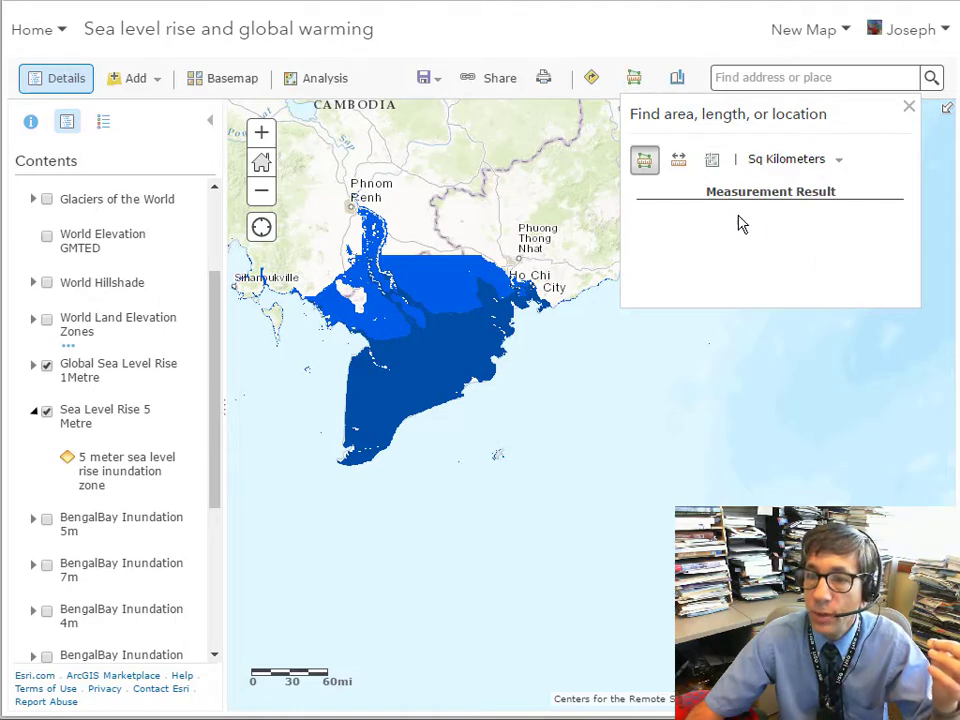
pyautogui.click(362, 206)
pyautogui.click(551, 315)
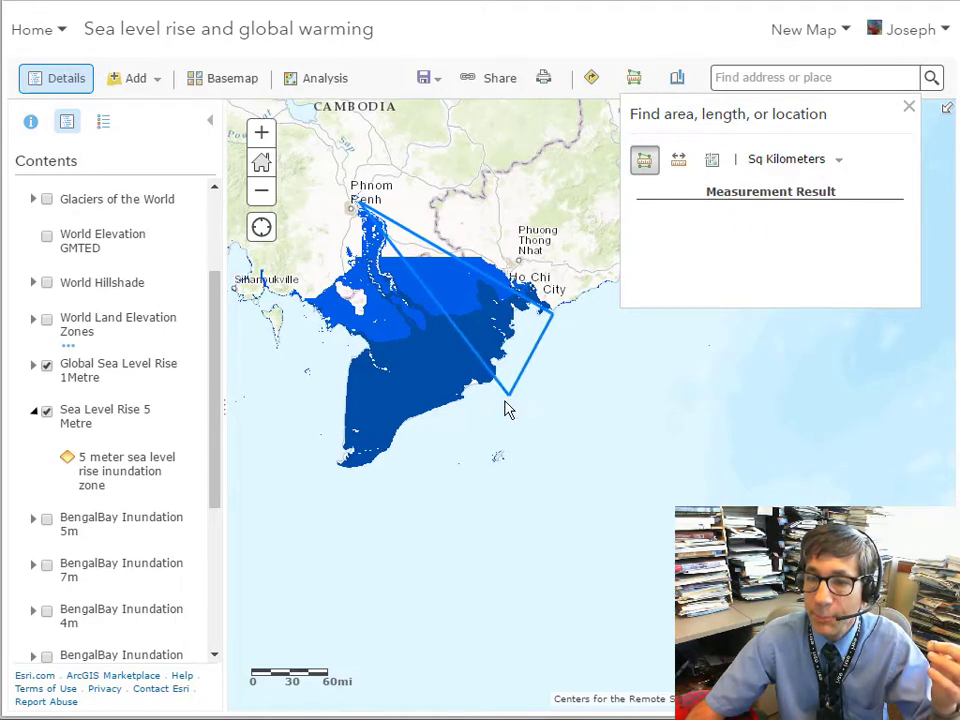
pyautogui.click(396, 474)
pyautogui.click(333, 459)
pyautogui.click(345, 325)
pyautogui.click(310, 300)
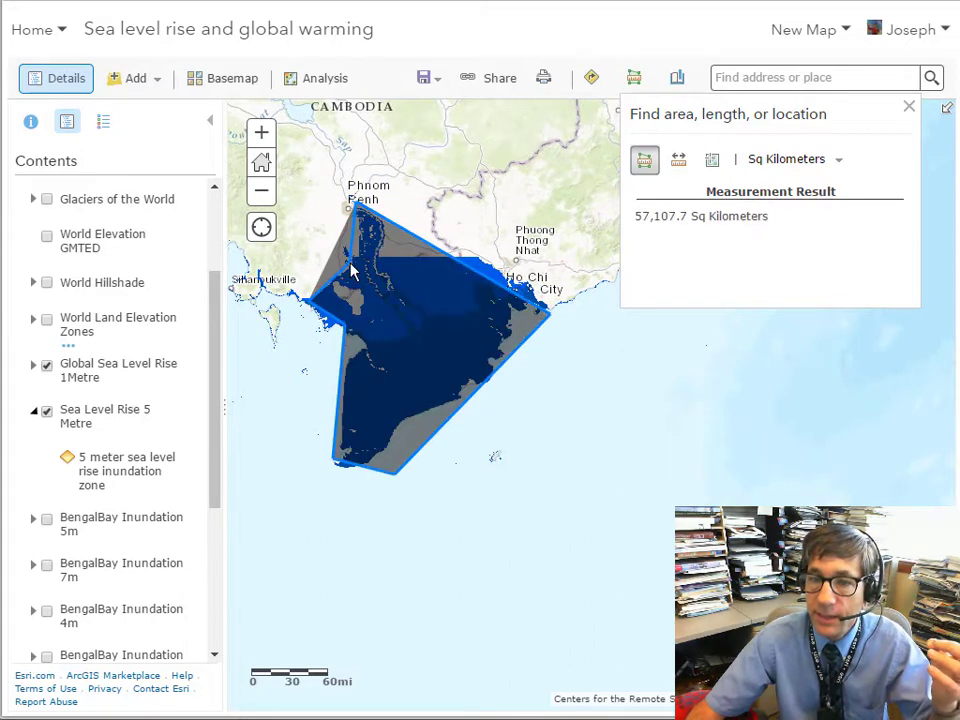
pyautogui.doubleClick(352, 268)
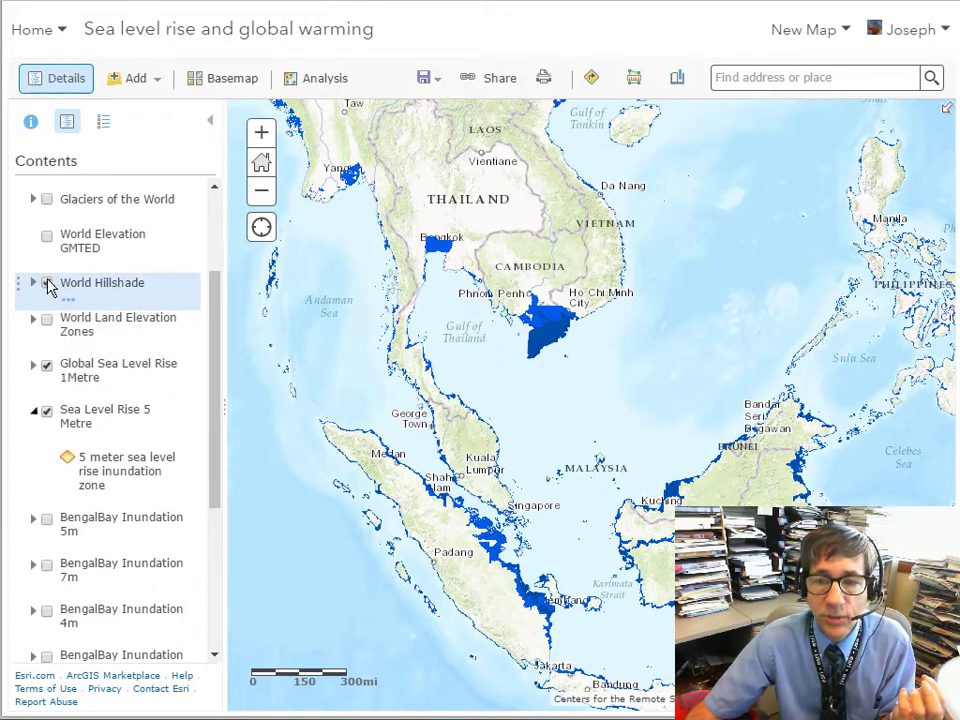
# - Turn on the World Hillshade and World Elevation GMTED layers, and check the elevation legend before returning to the layer list
pyautogui.click(47, 284)
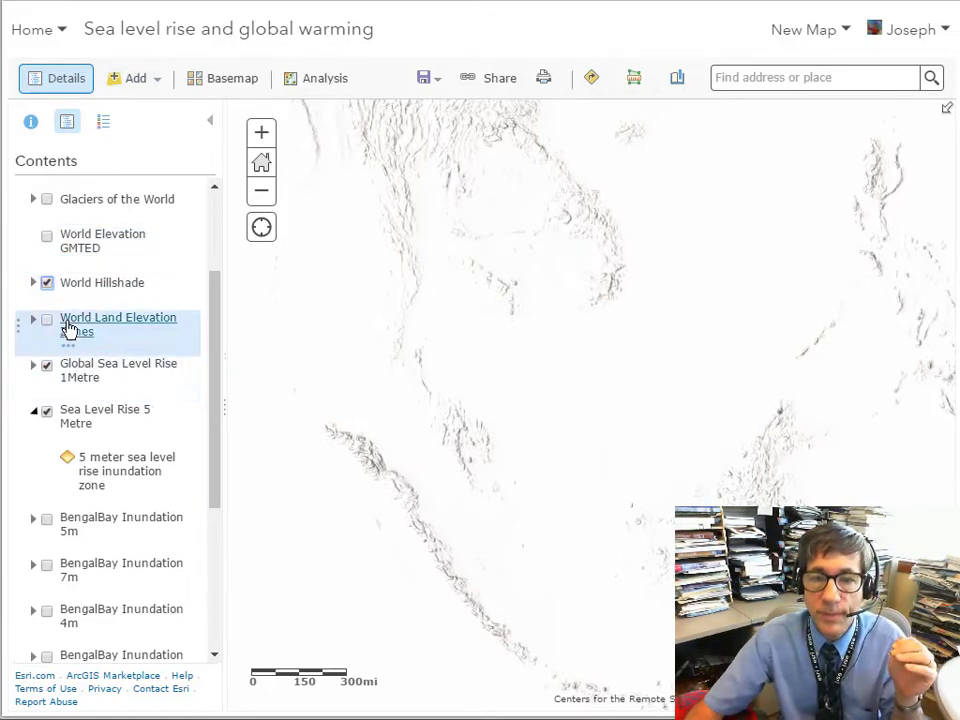
pyautogui.click(47, 235)
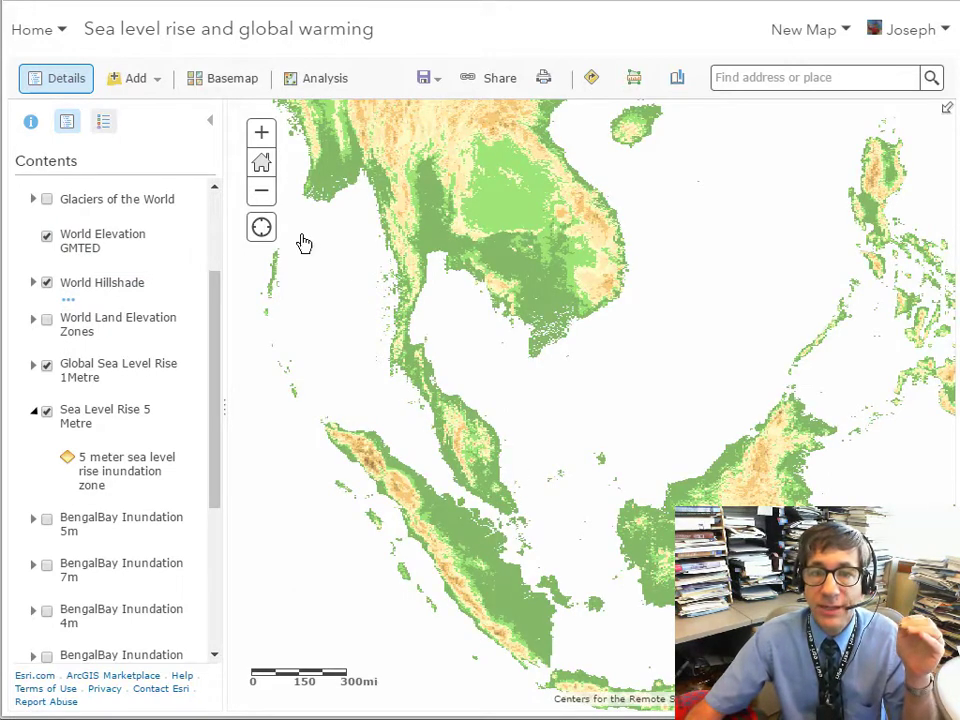
pyautogui.click(103, 121)
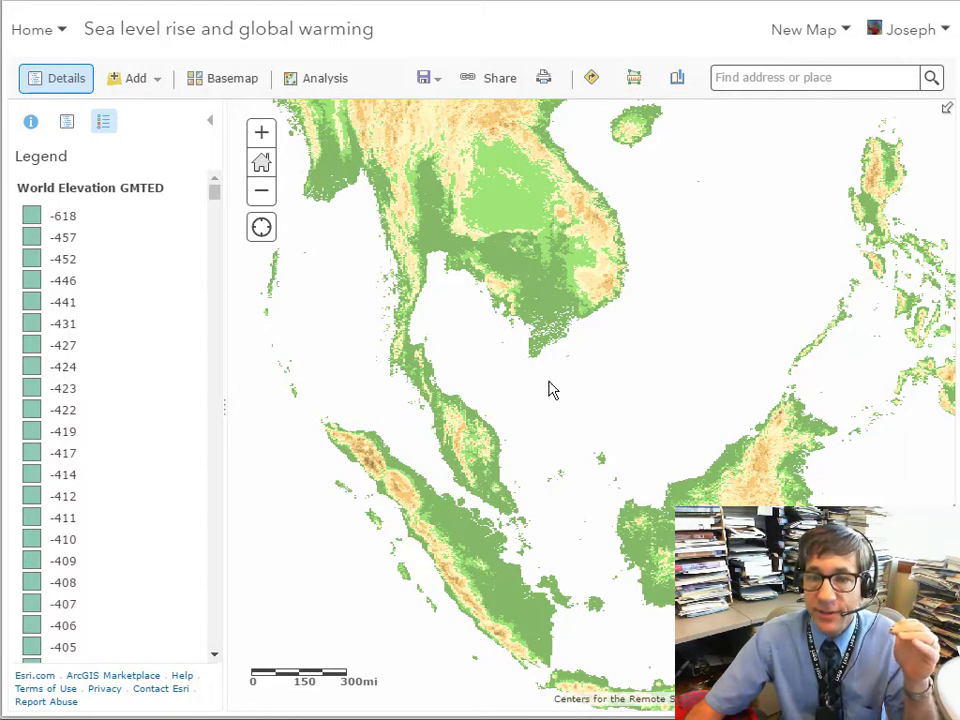
pyautogui.click(66, 121)
pyautogui.click(47, 283)
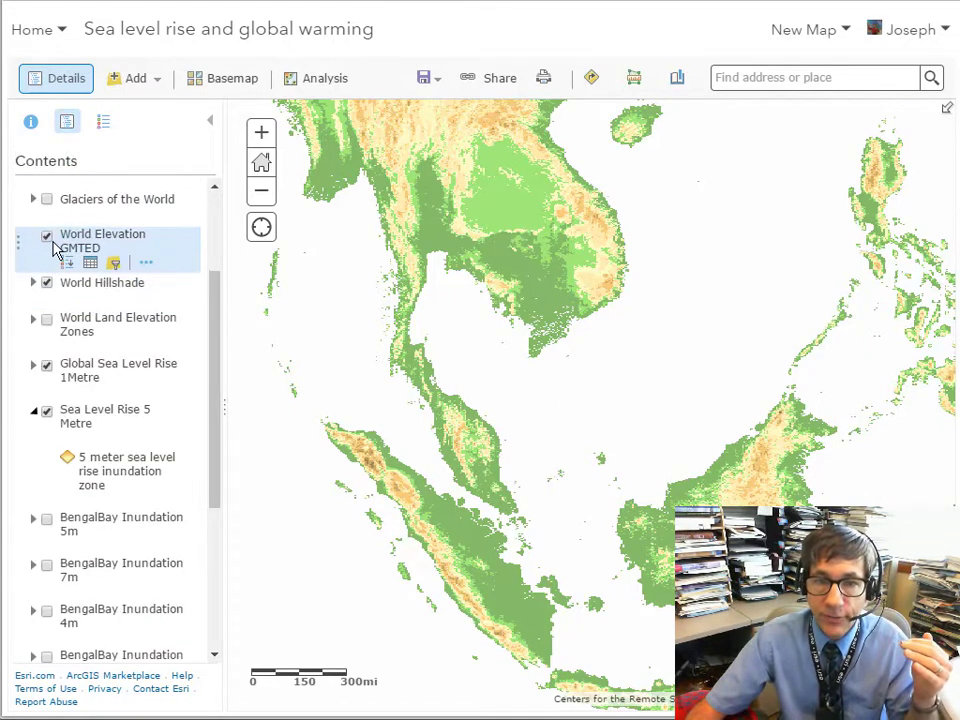
# - Turn off World Elevation GMTED and World Hillshade, turn on World Land Elevation Zones, and check its elevation legend against Southeast Asia before returning to the layer list
pyautogui.click(47, 236)
pyautogui.click(47, 319)
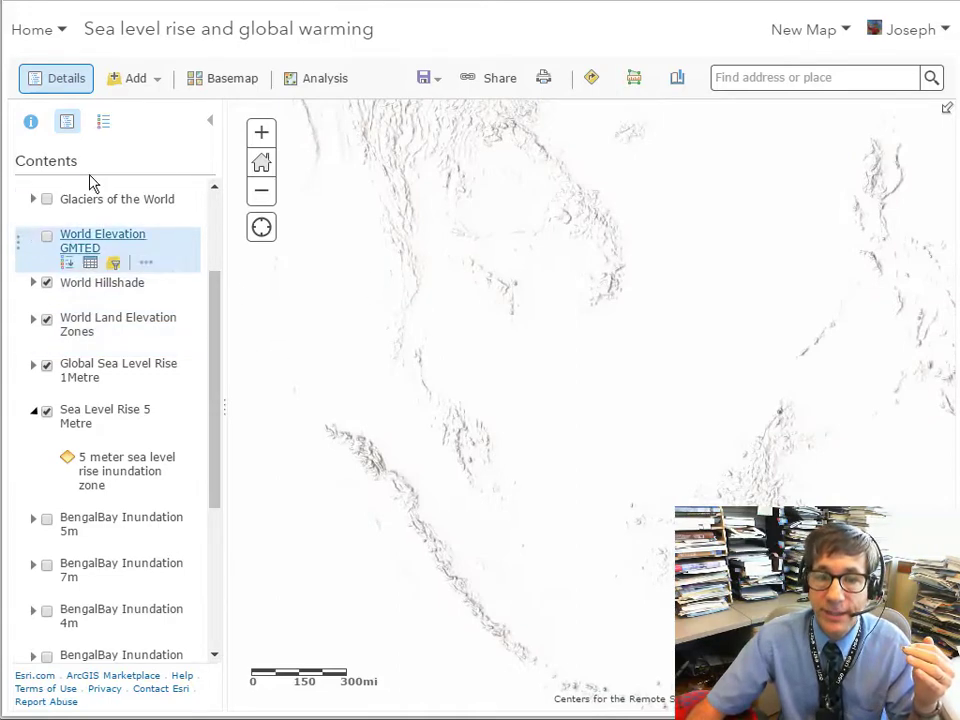
pyautogui.click(104, 122)
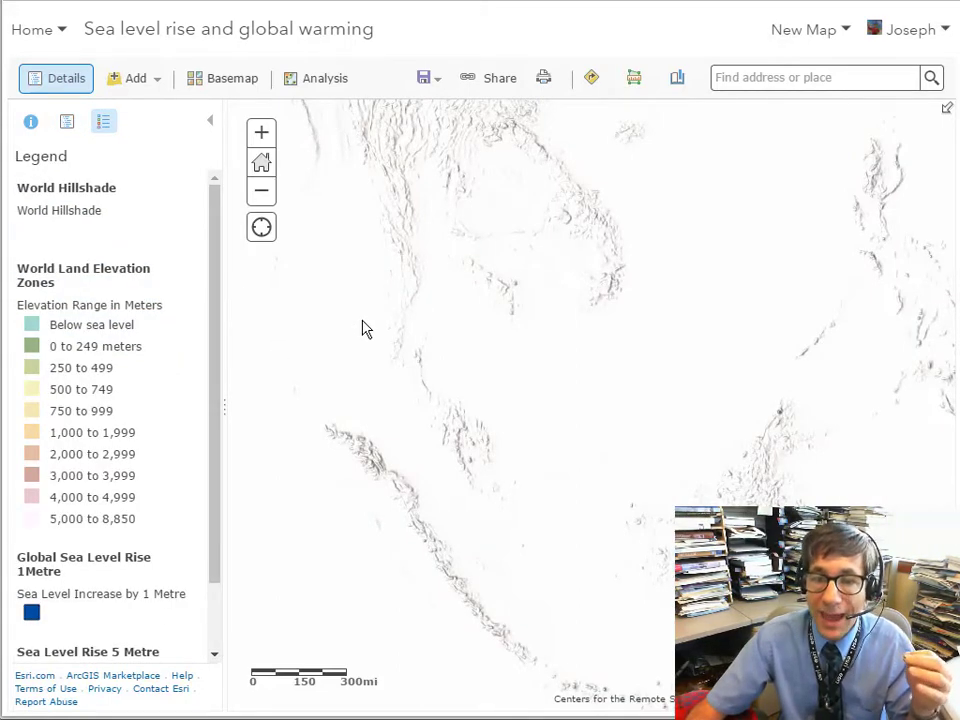
pyautogui.scroll(-1, 363, 332)
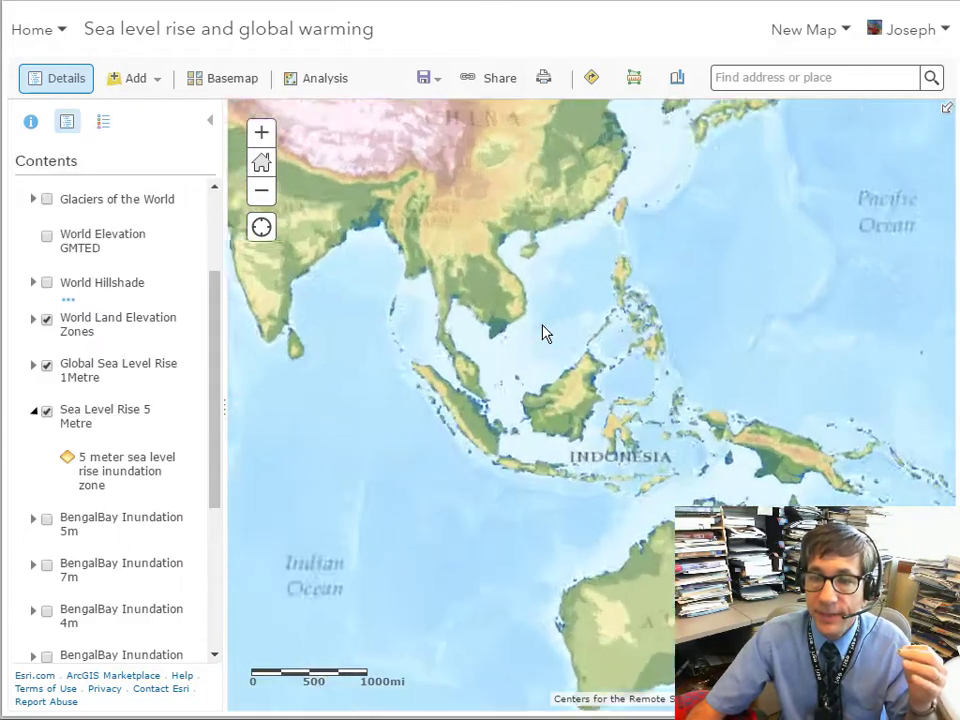
pyautogui.scroll(1, 544, 332)
pyautogui.moveTo(525, 406); pyautogui.dragTo(494, 501)
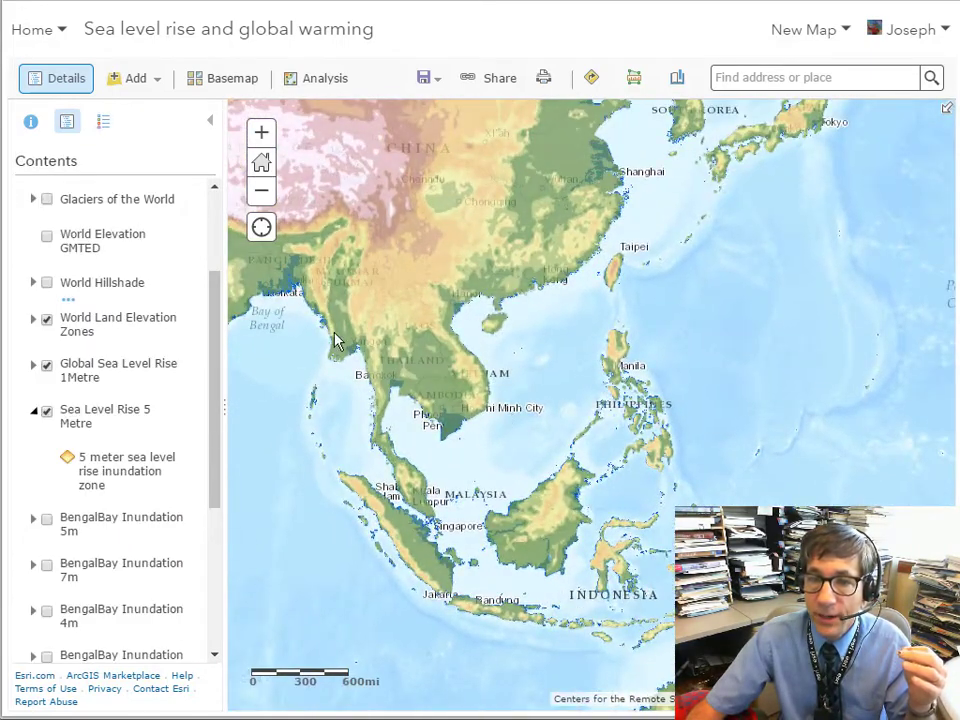
pyautogui.click(104, 122)
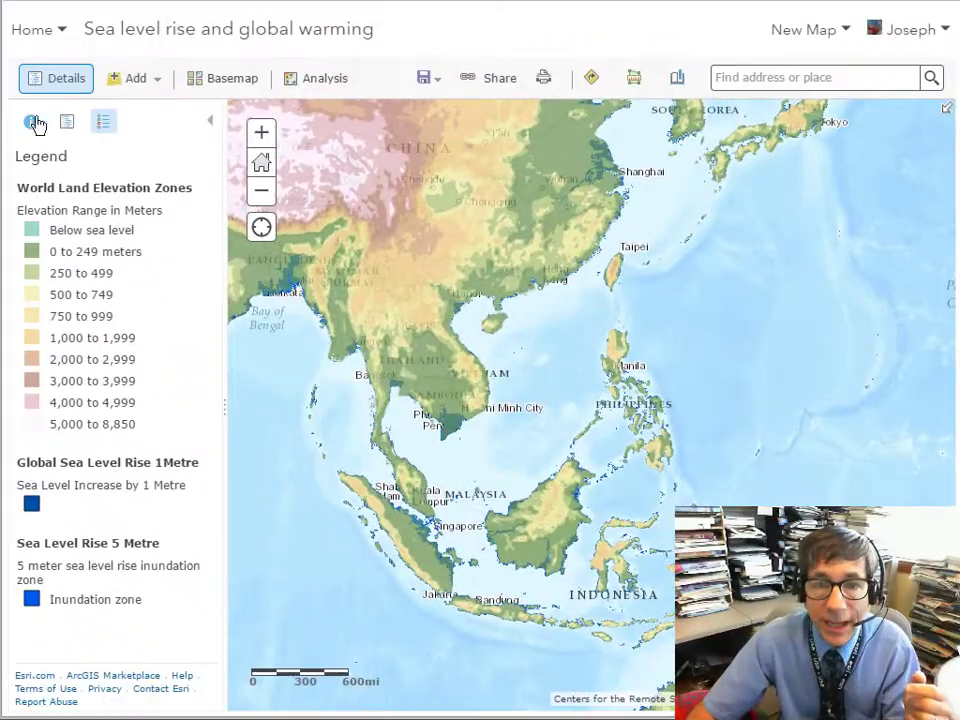
pyautogui.click(66, 122)
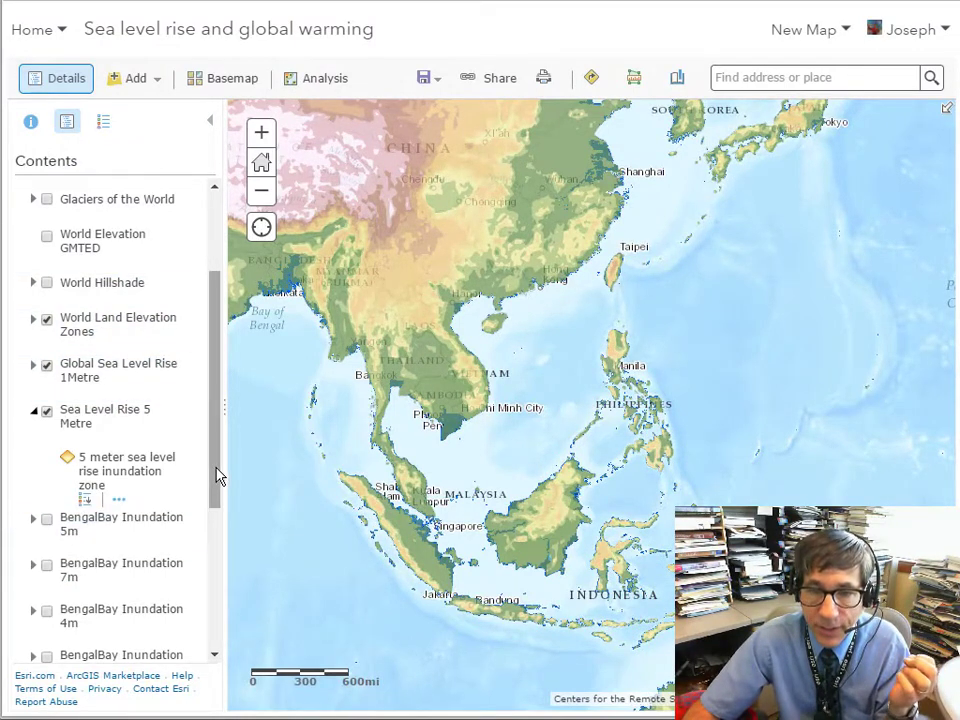
# - Turn on BengalBay Current Levels, turn off World Land Elevation Zones, and focus the map on the Bay of Bengal coast
pyautogui.moveTo(214, 471); pyautogui.dragTo(214, 580)
pyautogui.click(47, 571)
pyautogui.moveTo(368, 360); pyautogui.dragTo(256, 230)
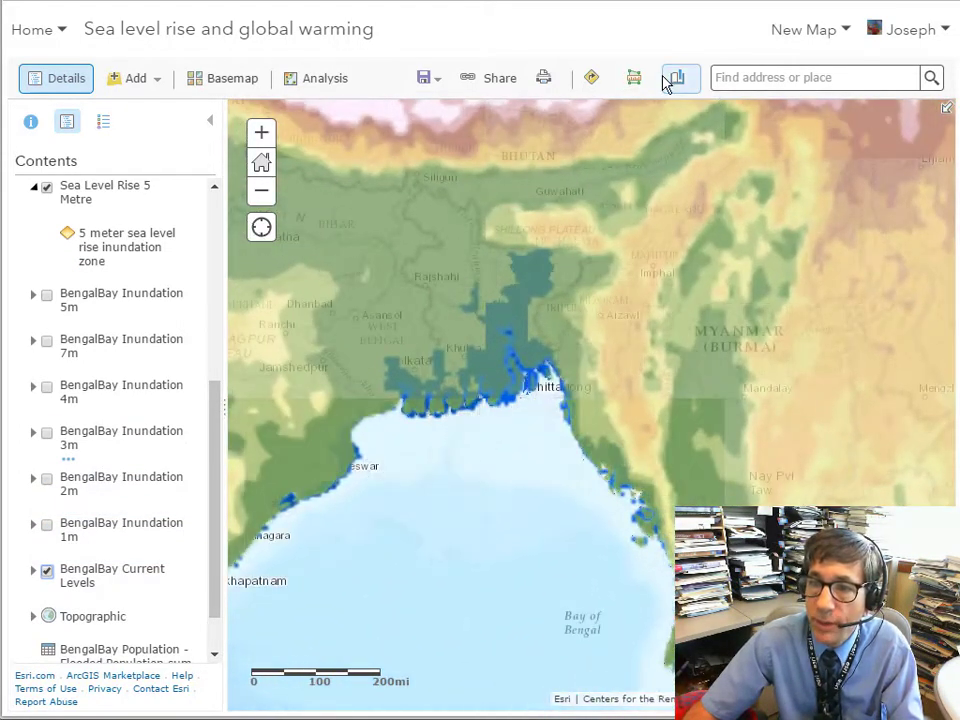
pyautogui.click(677, 80)
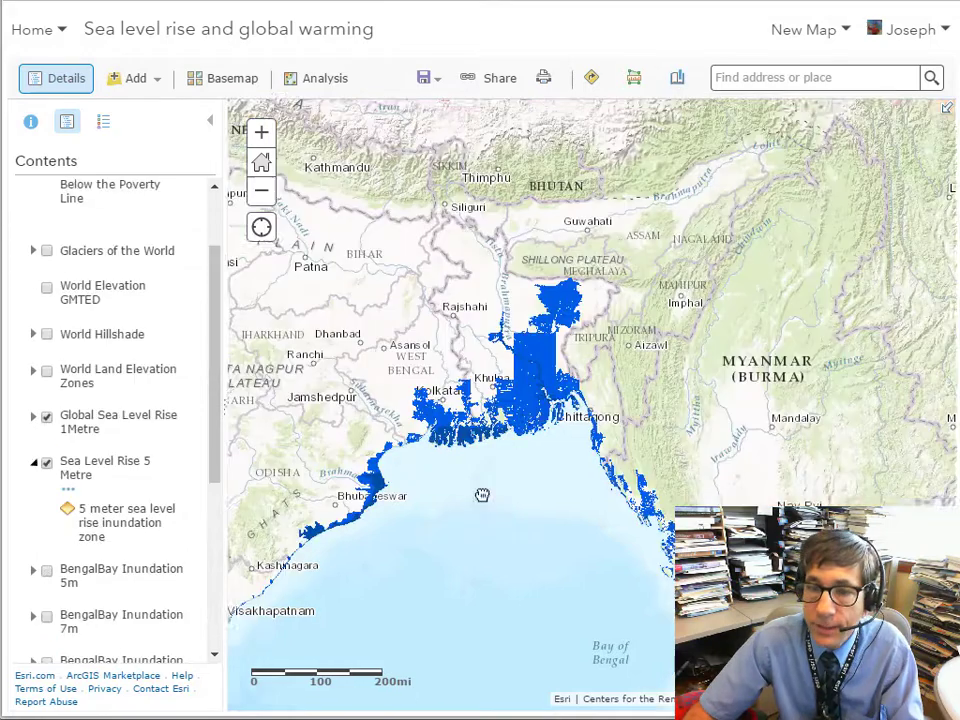
pyautogui.moveTo(482, 495); pyautogui.dragTo(480, 502)
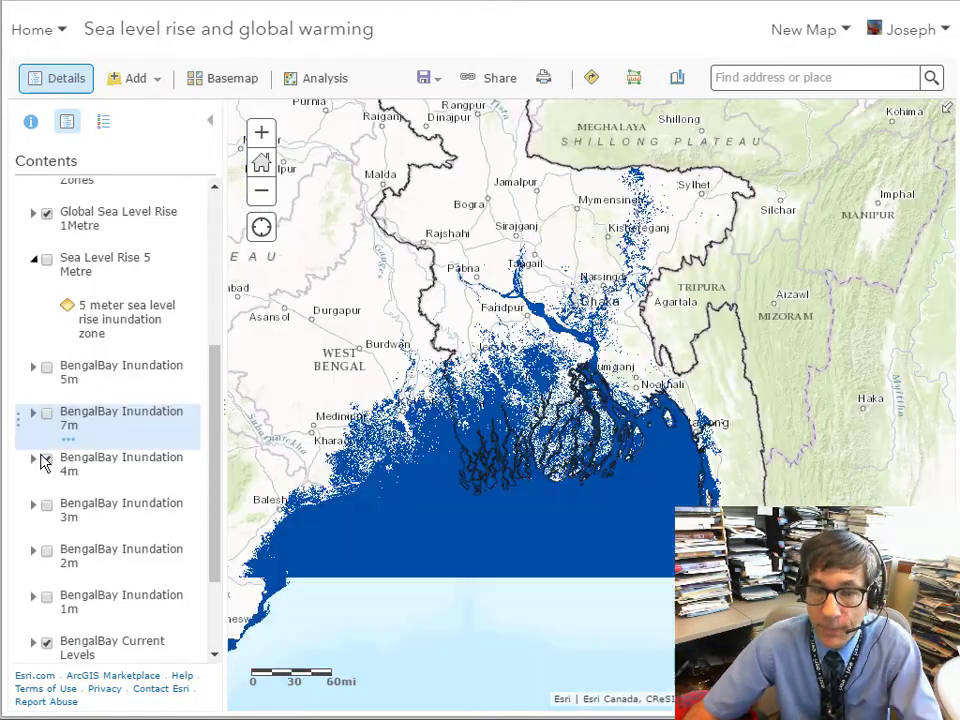
# - Compare flooding in Bangladesh by showing the BengalBay Inundation 4m, 3m and 2m layers one at a time
pyautogui.click(46, 459)
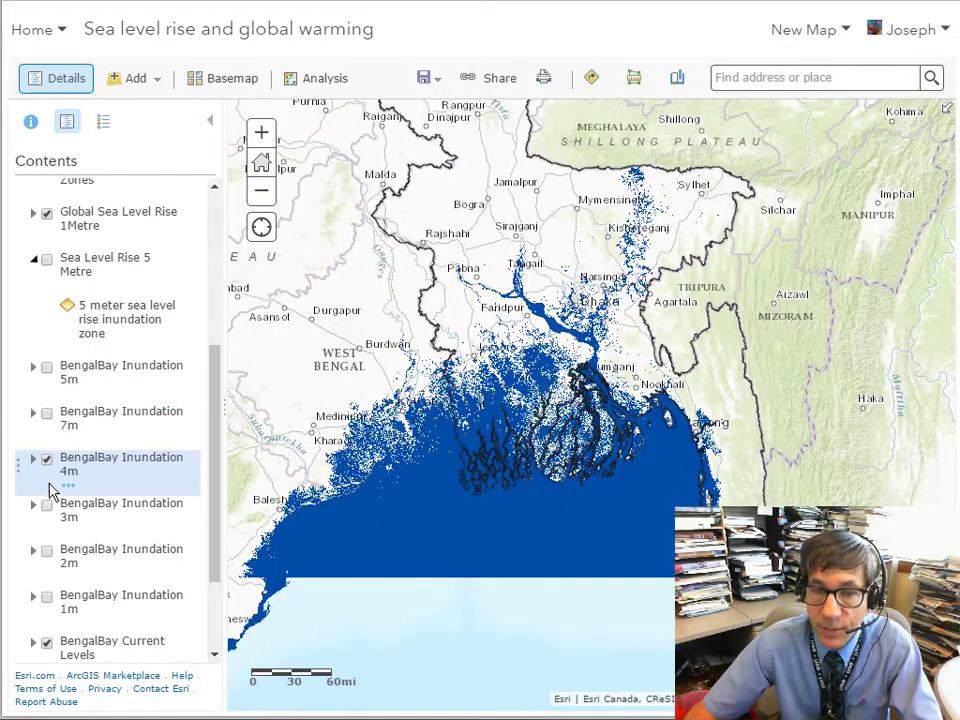
pyautogui.click(46, 460)
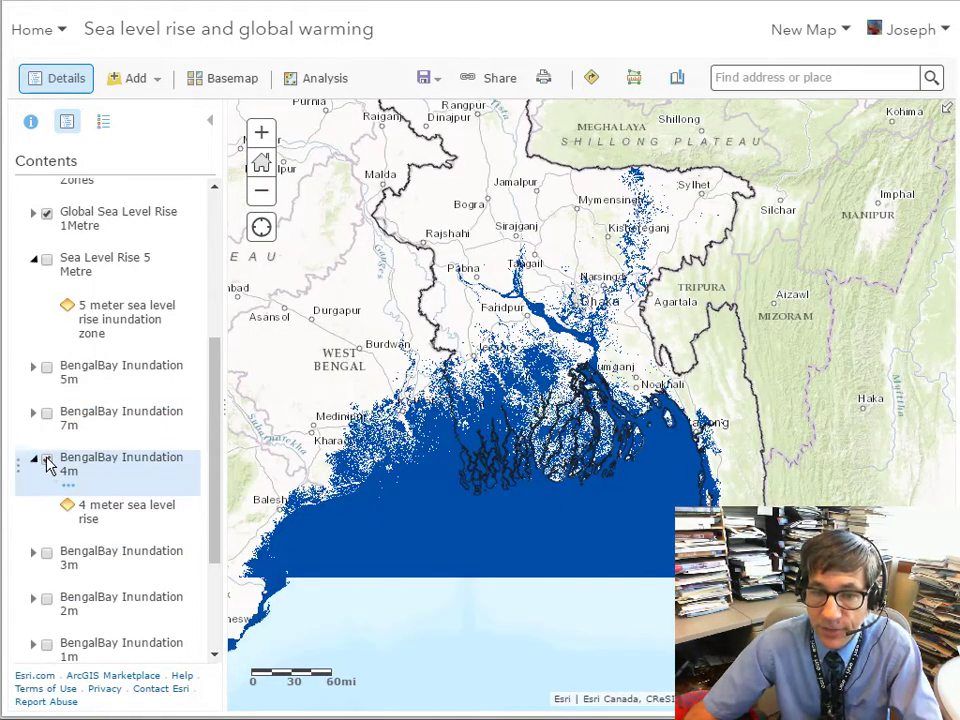
pyautogui.click(46, 552)
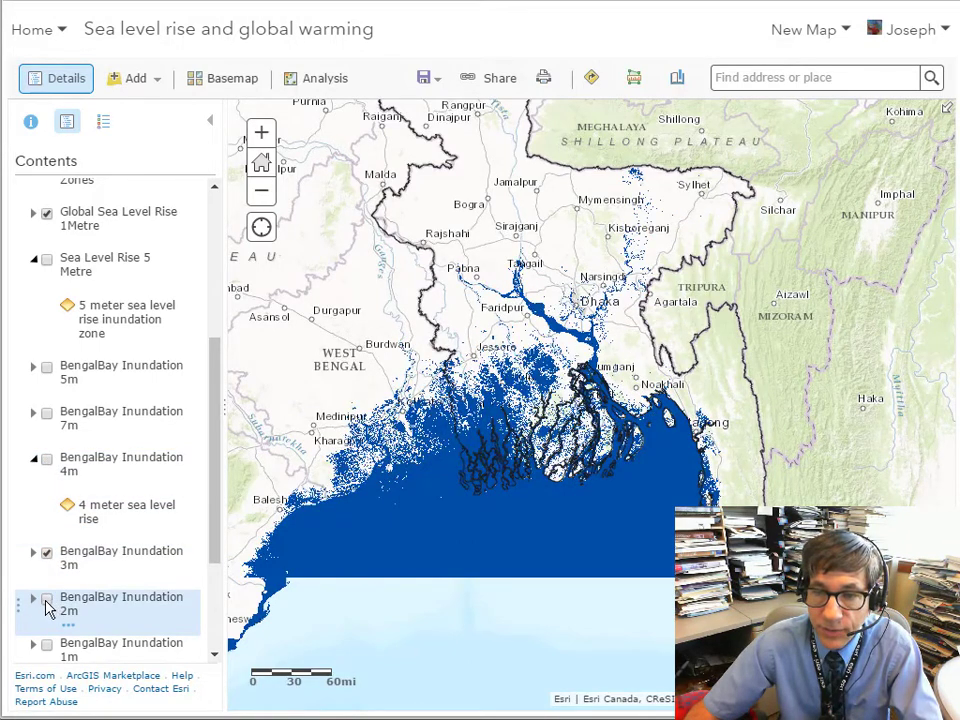
pyautogui.click(46, 598)
pyautogui.click(46, 598)
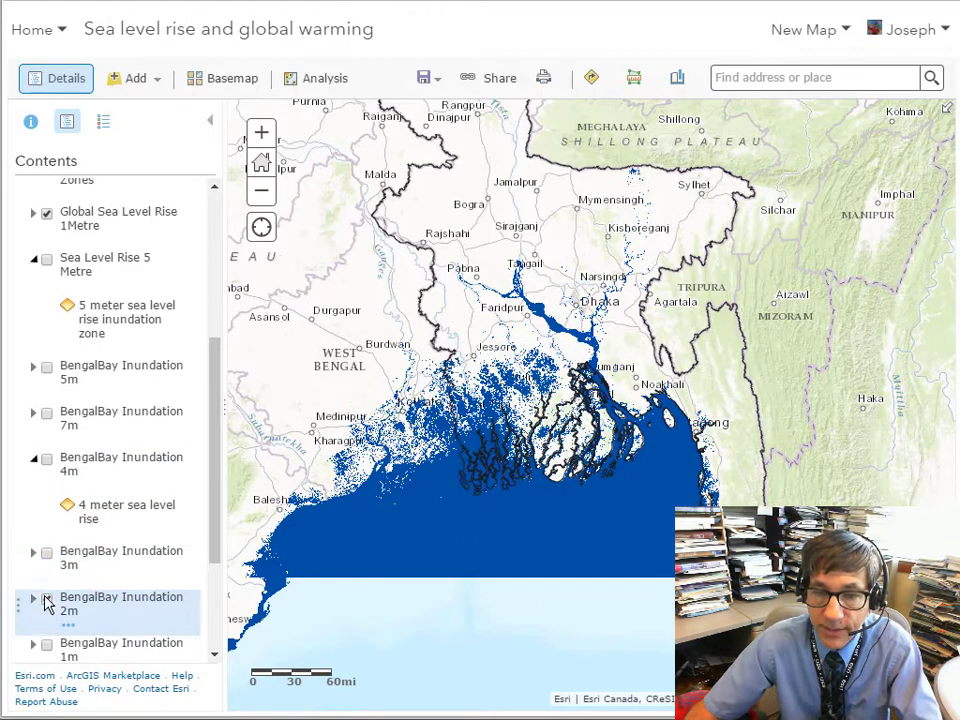
# - Turn on BengalBay Inundation 1m, 2m, 3m and 4m in rising order, and compare them with the 7m layer, leaving 7m off
pyautogui.click(46, 644)
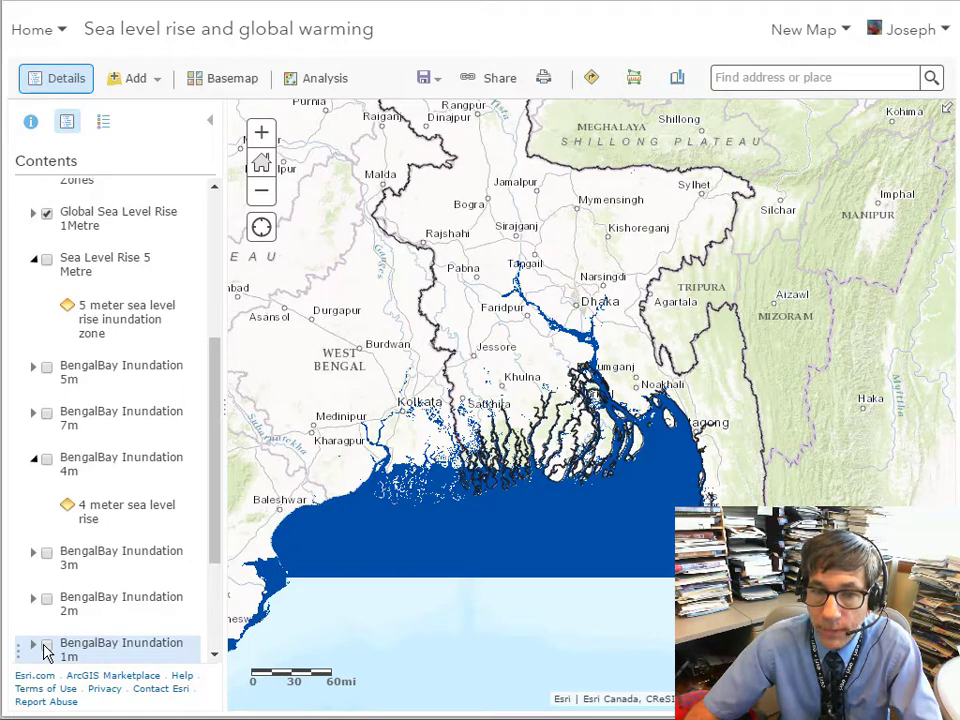
pyautogui.click(46, 598)
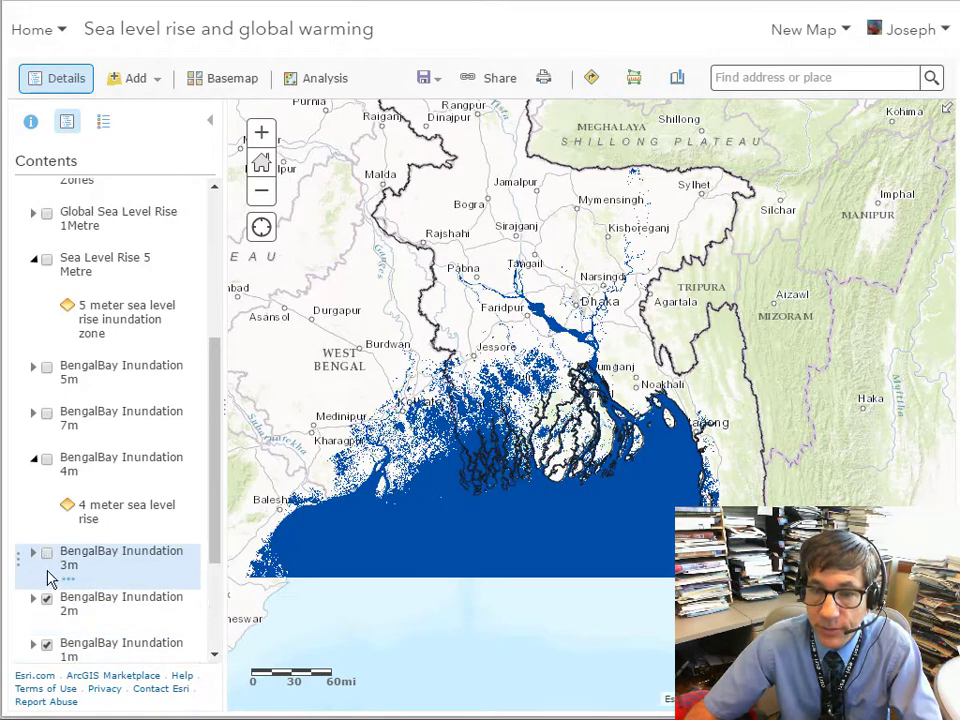
pyautogui.click(46, 552)
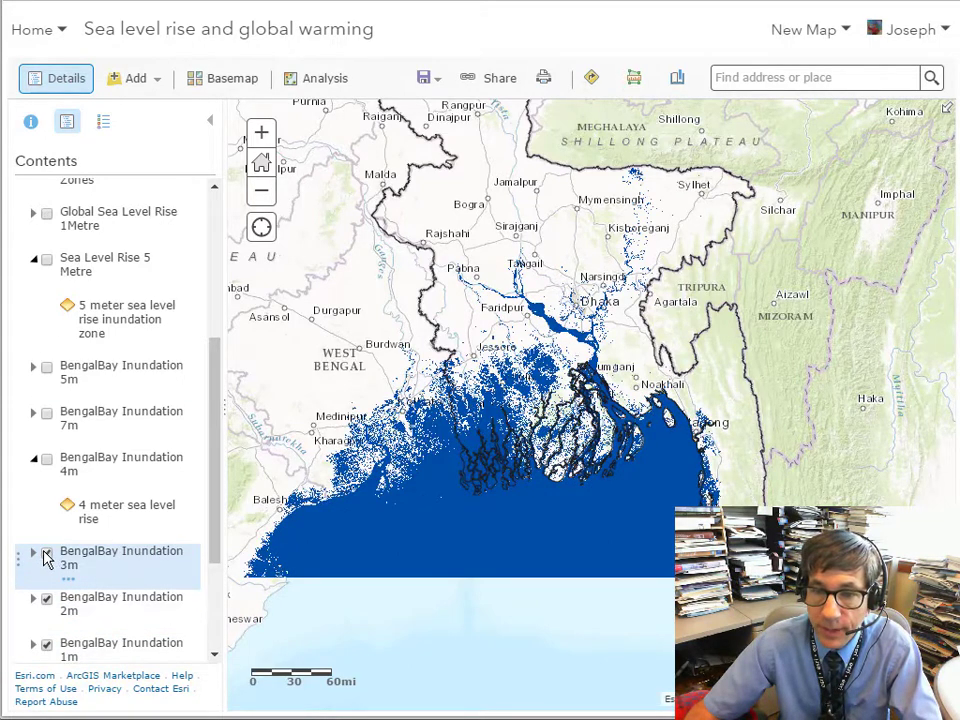
pyautogui.click(44, 462)
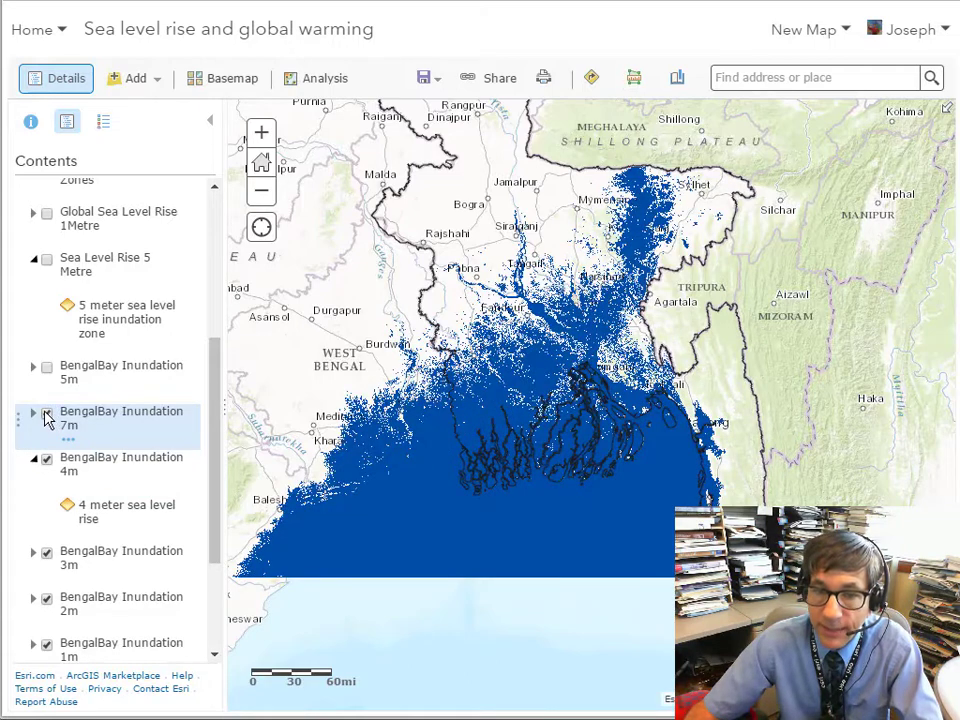
pyautogui.click(46, 413)
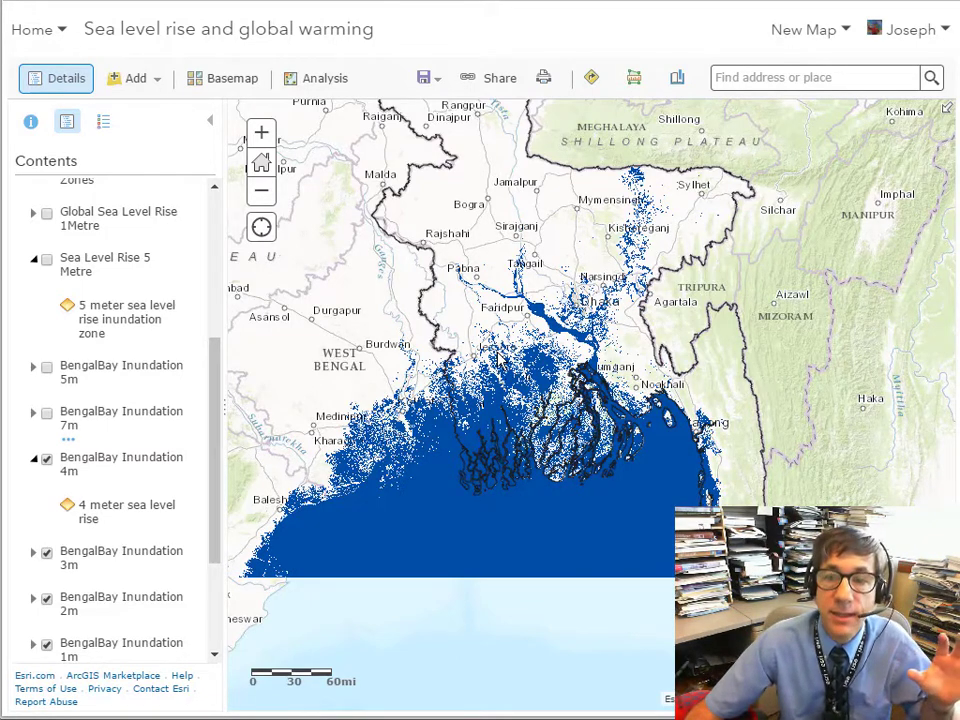
pyautogui.moveTo(499, 358); pyautogui.dragTo(394, 475)
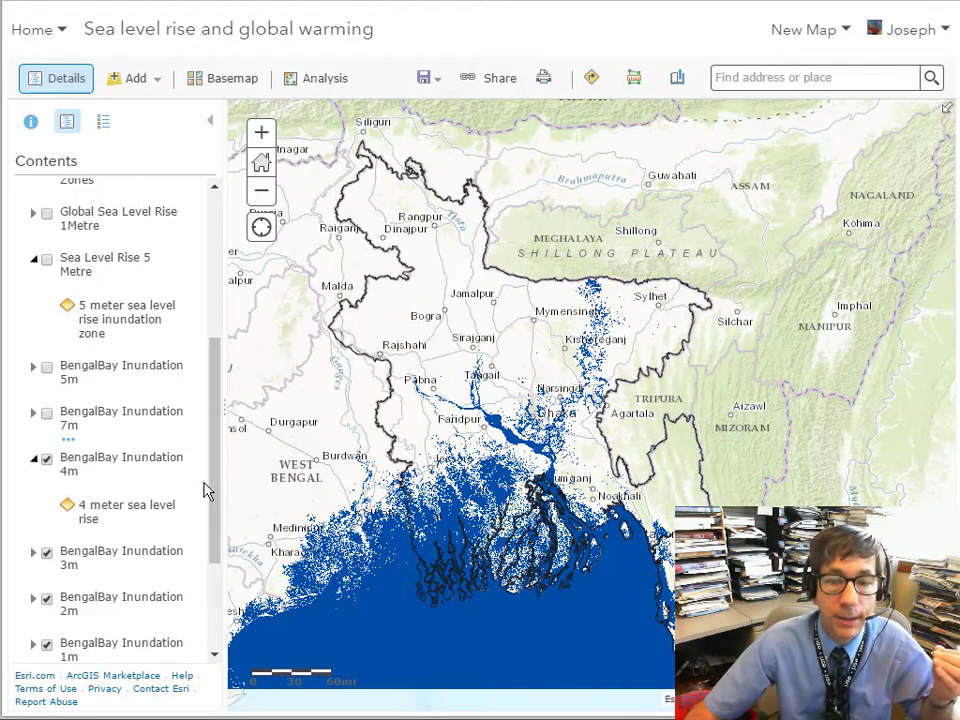
# - Turn on the World Cities layer and view its distribution from Eurasia and Africa across to the Americas
pyautogui.scroll(-3, 208, 490)
pyautogui.scroll(1, 220, 495)
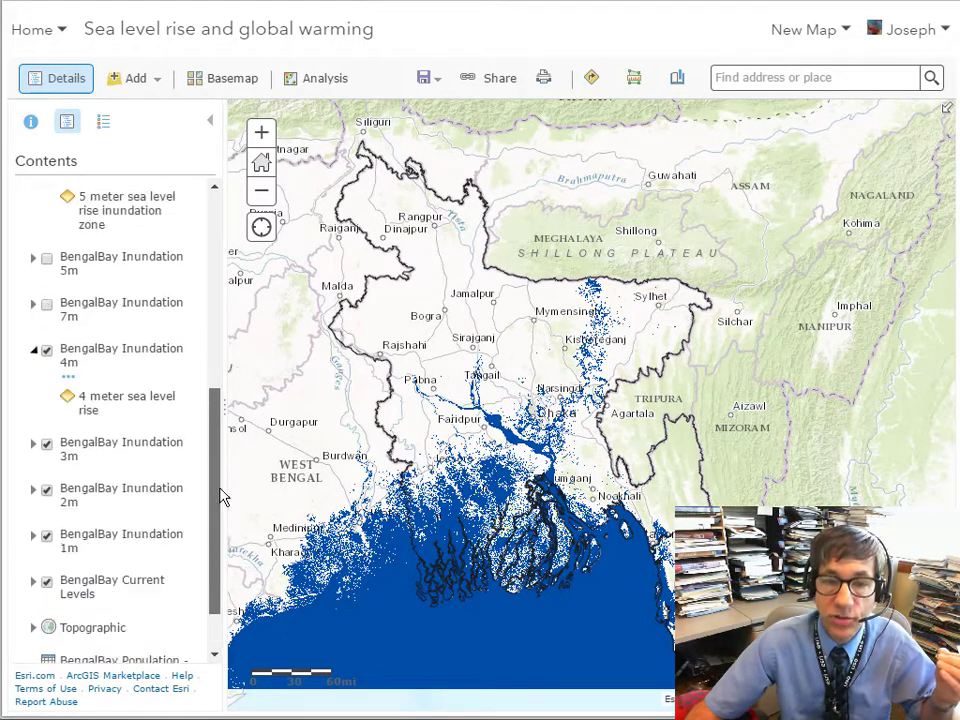
pyautogui.scroll(5, 222, 497)
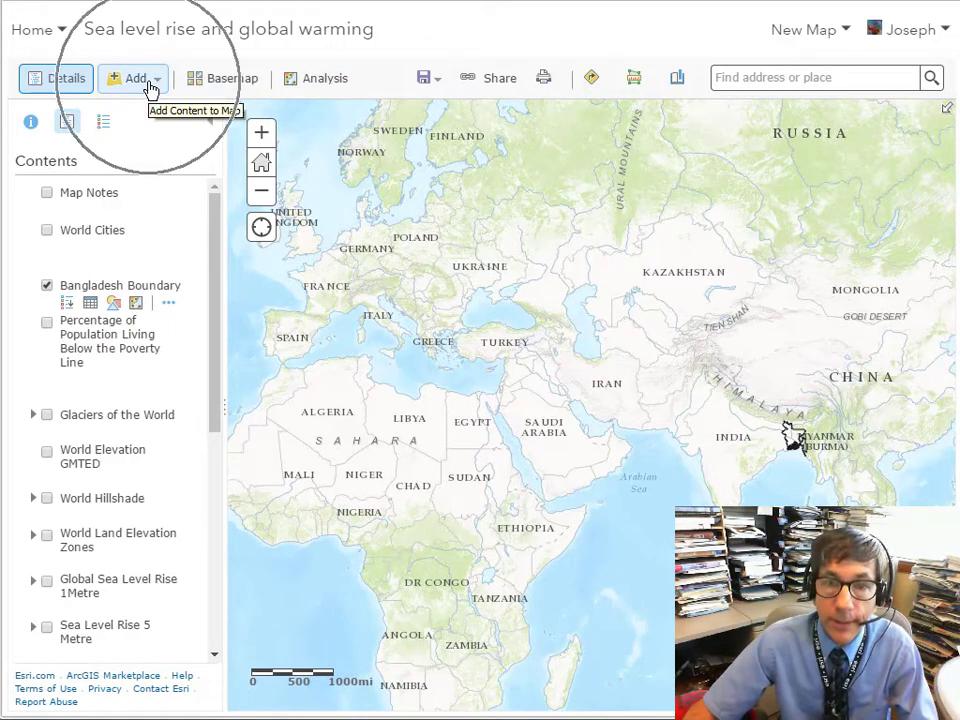
pyautogui.click(46, 230)
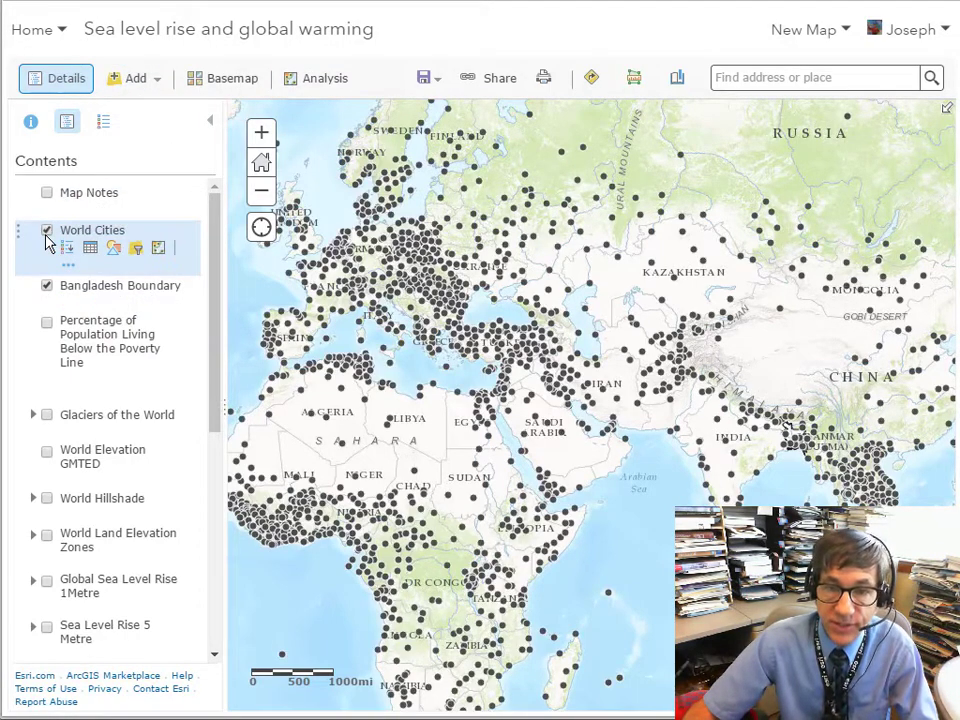
pyautogui.moveTo(364, 362); pyautogui.dragTo(525, 360)
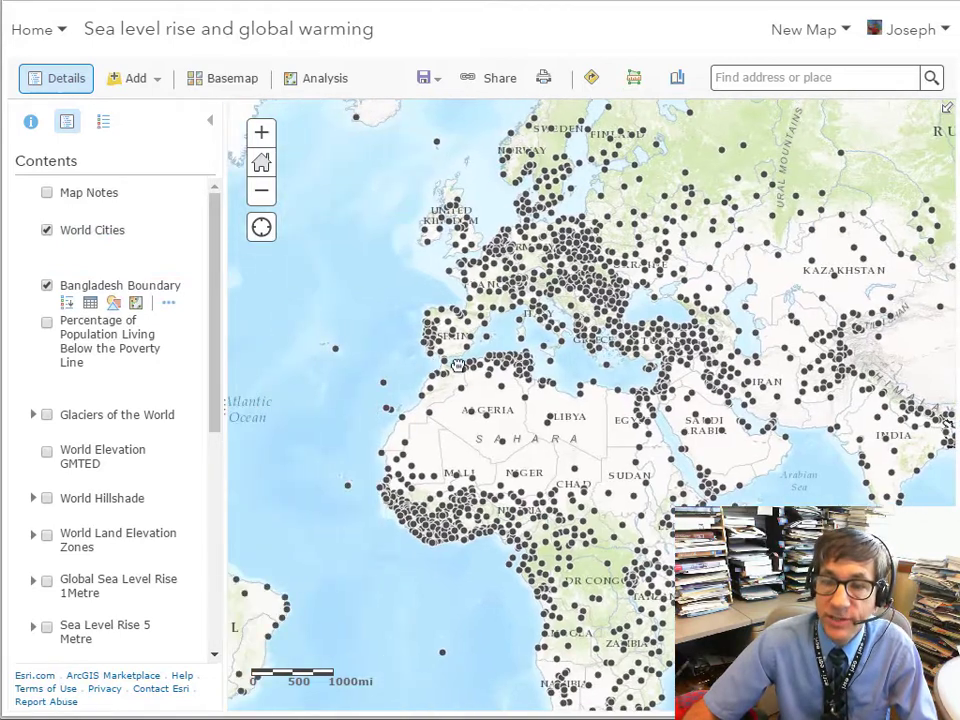
pyautogui.moveTo(343, 372); pyautogui.dragTo(649, 381)
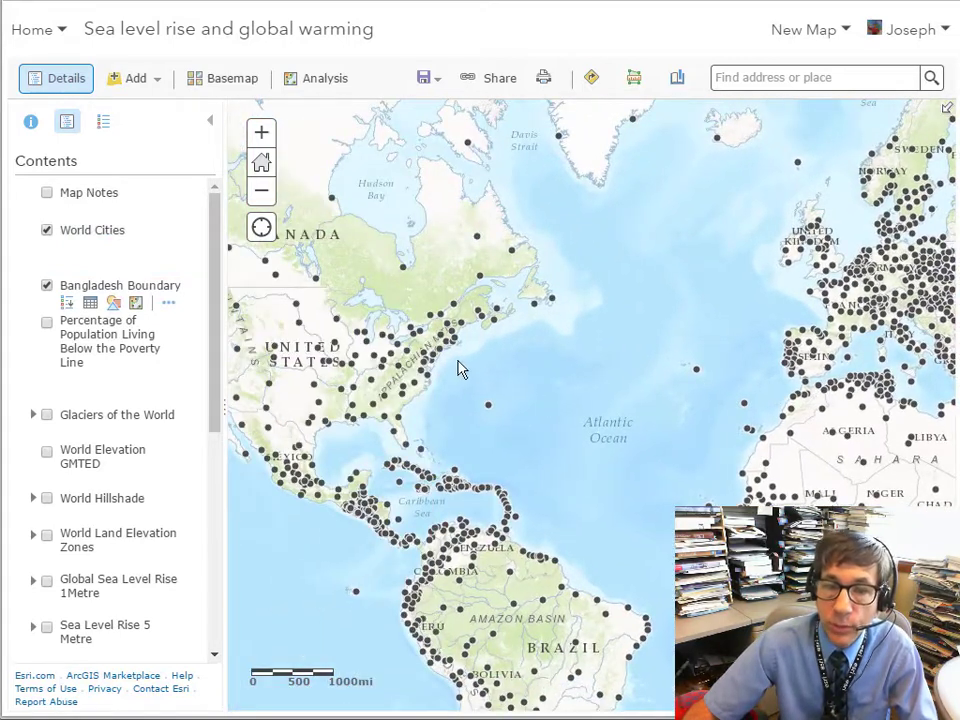
# - Style the World Cities layer by the Population attribute with Counts and Amounts (Size) symbols
pyautogui.click(114, 251)
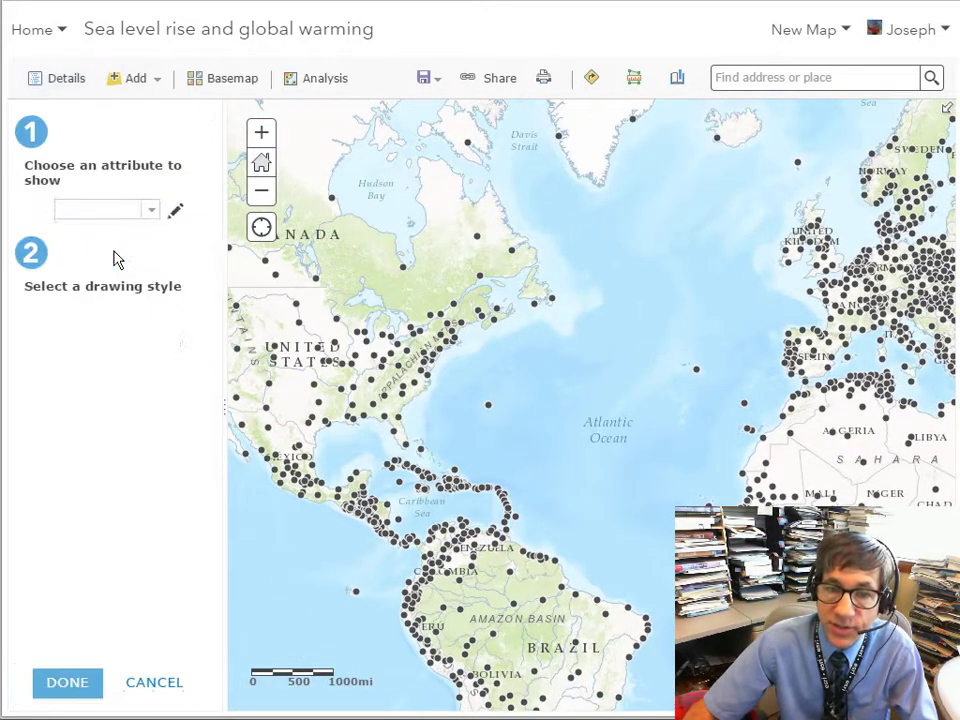
pyautogui.click(128, 266)
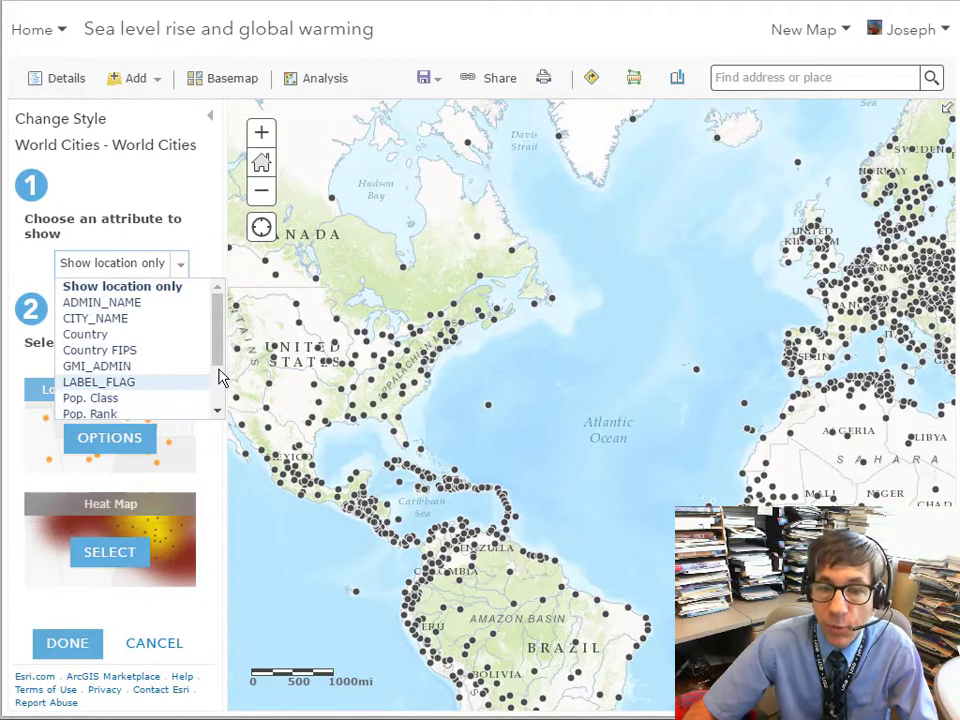
pyautogui.scroll(-3, 214, 390)
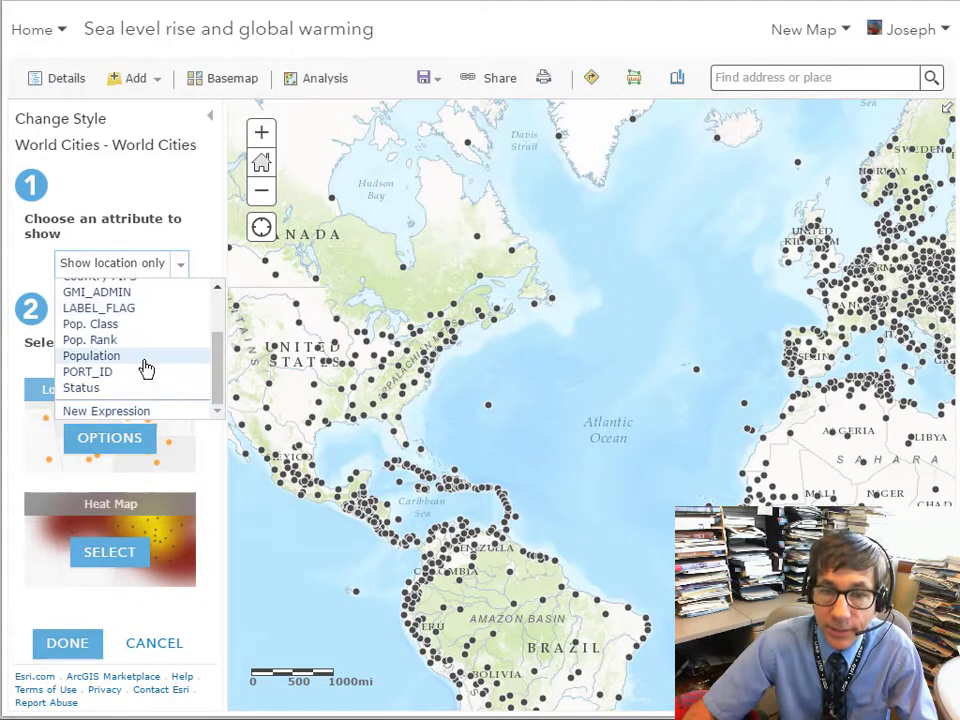
pyautogui.click(145, 356)
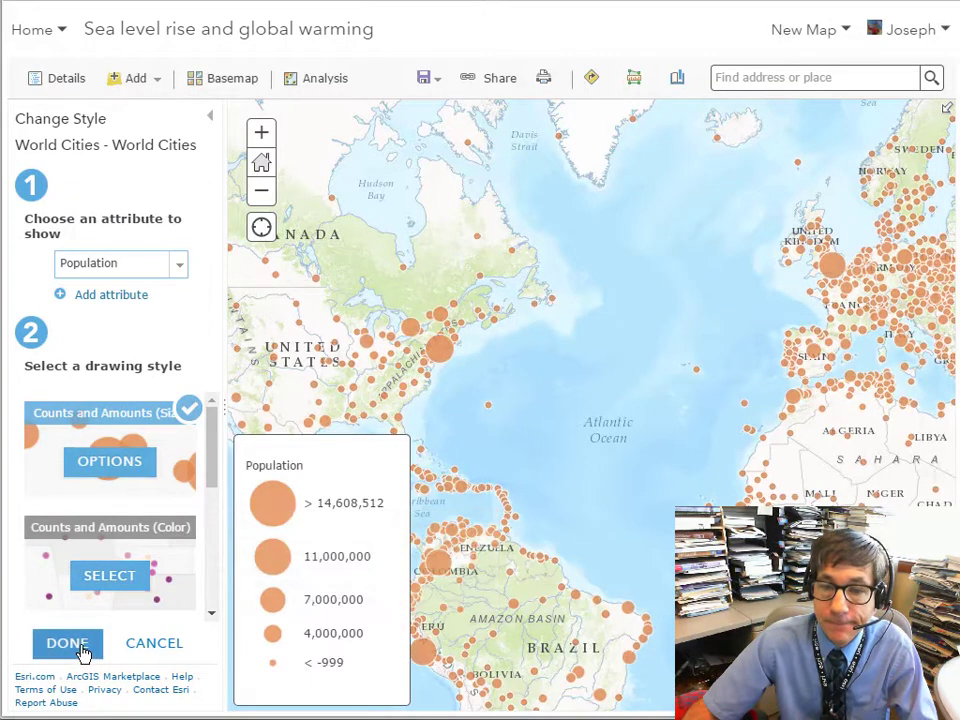
pyautogui.click(82, 651)
# - Turn on Sea Level Rise 5 Metre and examine which cities on the US East Coast fall near the inundation zone, from New York to Chesapeake Bay
pyautogui.moveTo(390, 529); pyautogui.dragTo(650, 480)
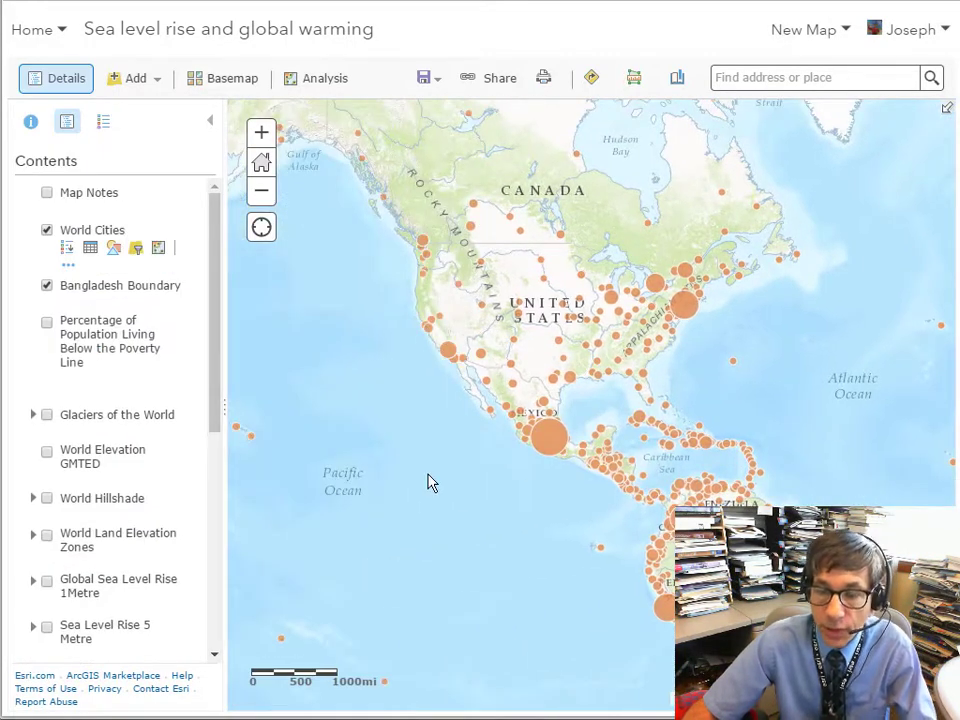
pyautogui.moveTo(430, 483); pyautogui.dragTo(515, 535)
pyautogui.moveTo(588, 430); pyautogui.dragTo(375, 433)
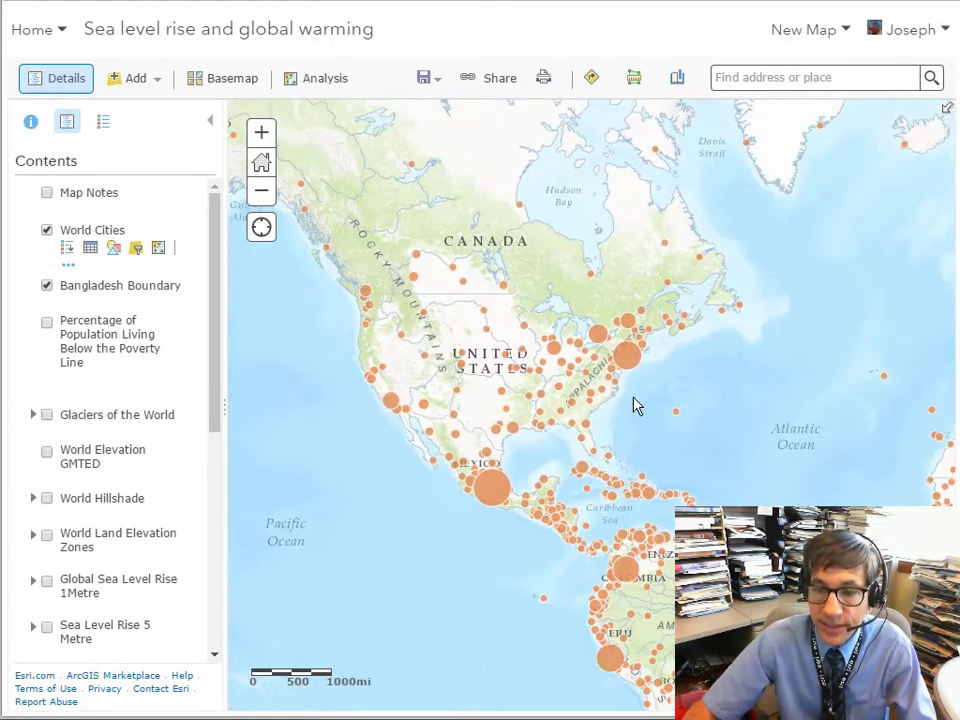
pyautogui.moveTo(222, 418); pyautogui.dragTo(208, 546)
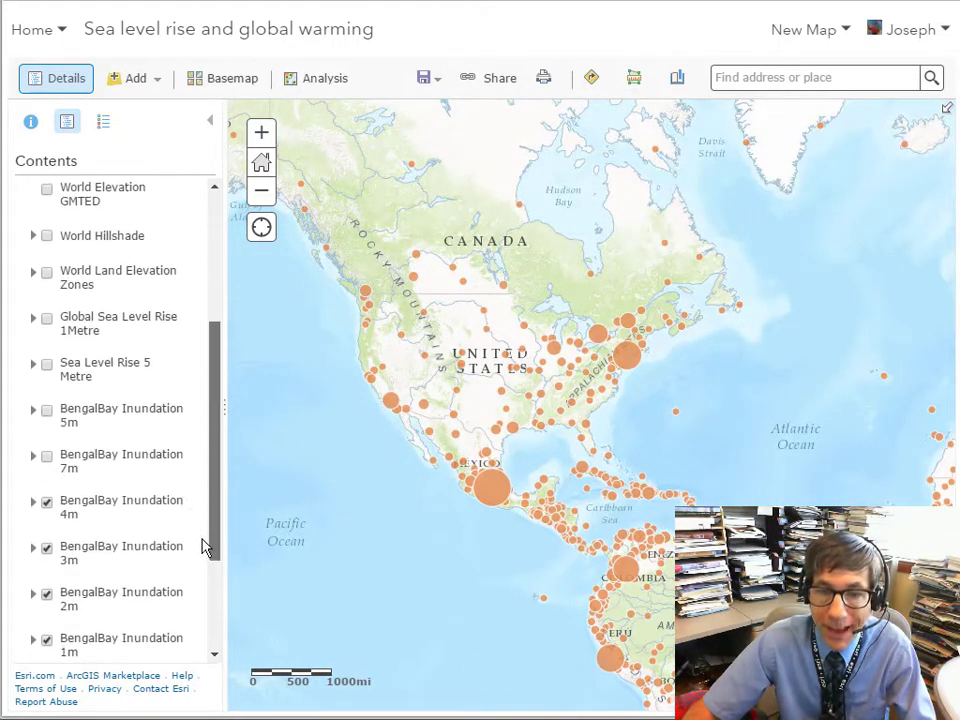
pyautogui.click(47, 362)
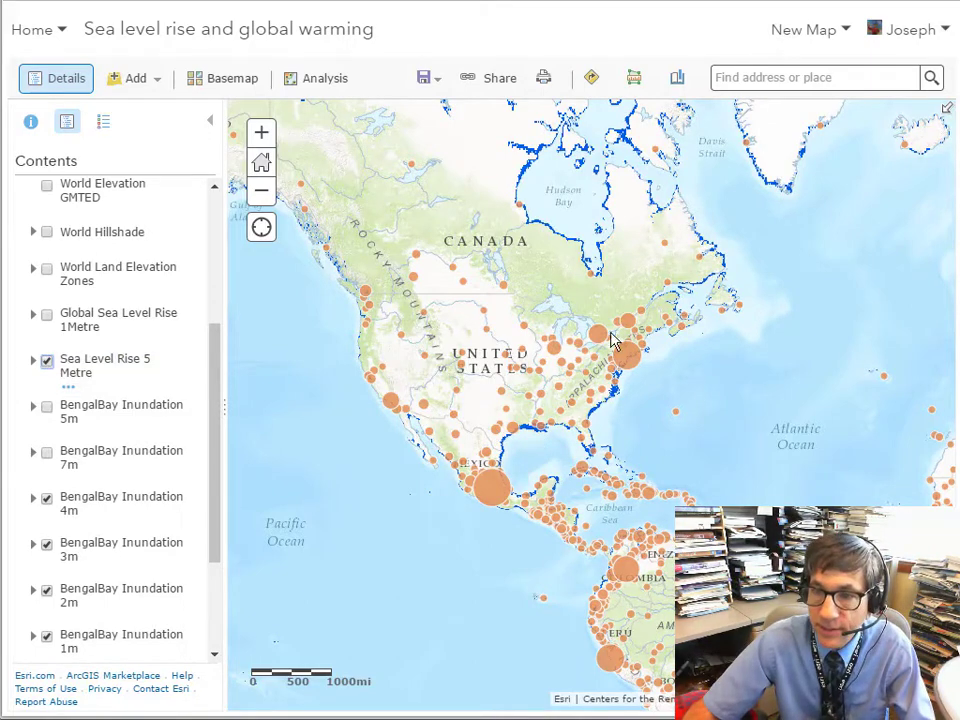
pyautogui.moveTo(570, 317); pyautogui.dragTo(635, 378)
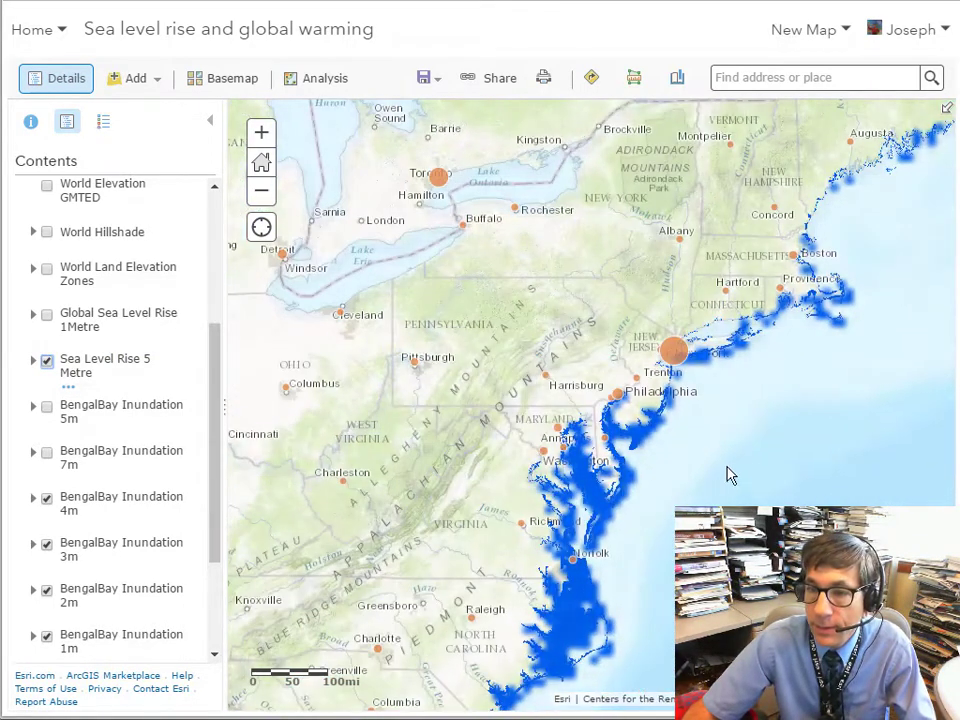
pyautogui.moveTo(741, 446); pyautogui.dragTo(615, 304)
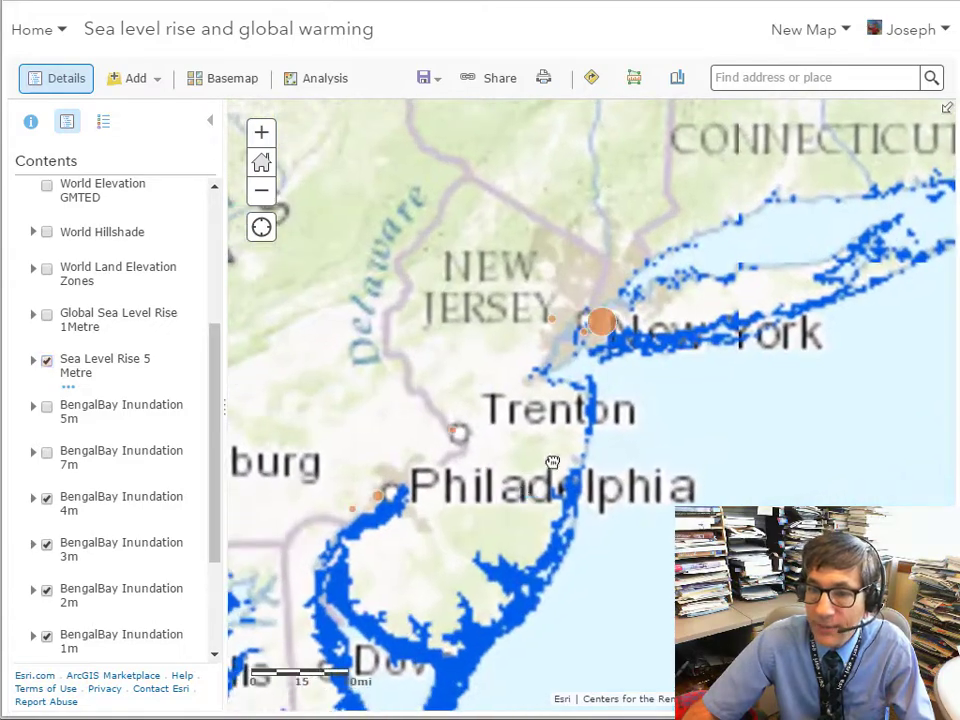
pyautogui.moveTo(551, 466); pyautogui.dragTo(718, 267)
pyautogui.moveTo(657, 428); pyautogui.dragTo(750, 352)
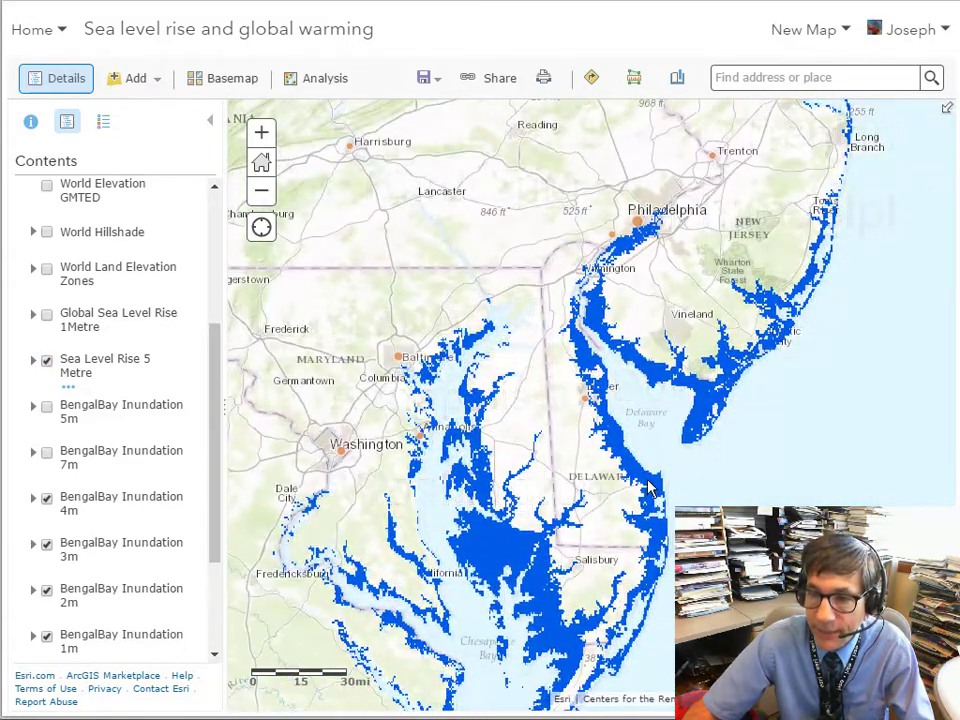
# - Examine the 5 metre inundation zone and nearby cities from Chesapeake Bay along the southeastern US coast to northern South America
pyautogui.moveTo(650, 488); pyautogui.dragTo(756, 331)
pyautogui.moveTo(690, 456); pyautogui.dragTo(671, 288)
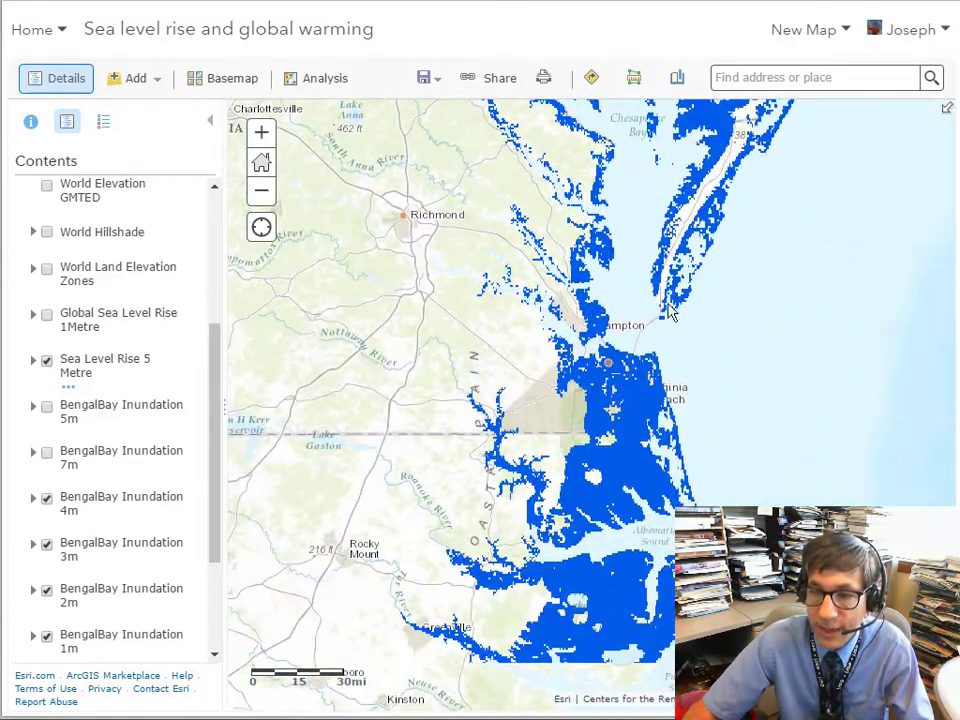
pyautogui.scroll(-2, 660, 414)
pyautogui.scroll(-2, 658, 422)
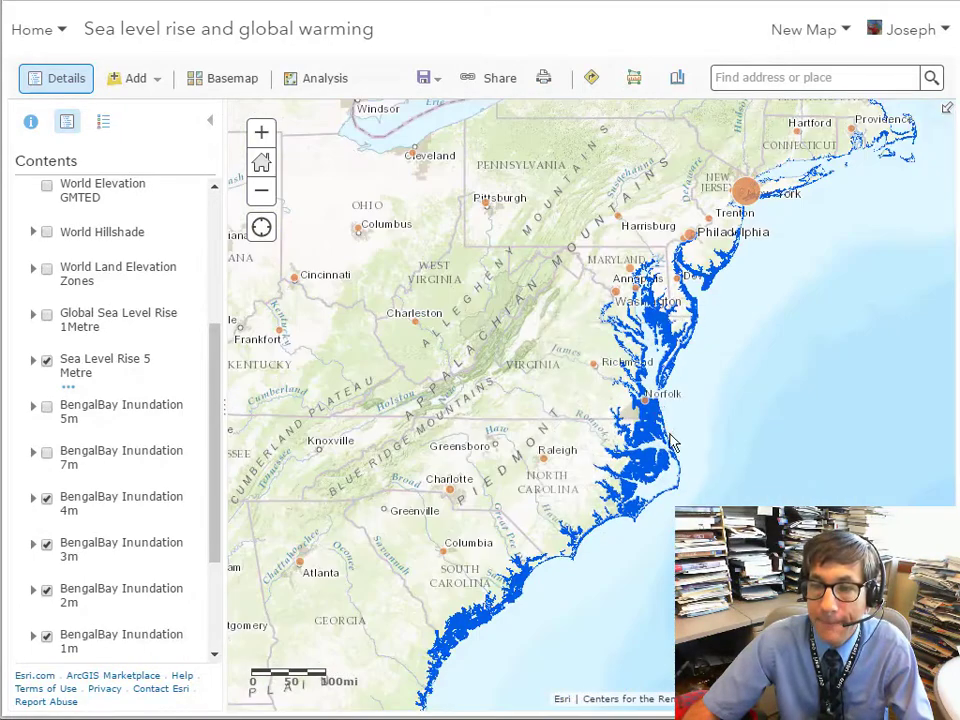
pyautogui.scroll(-2, 681, 456)
pyautogui.moveTo(549, 512); pyautogui.dragTo(341, 371)
pyautogui.moveTo(707, 493); pyautogui.dragTo(368, 356)
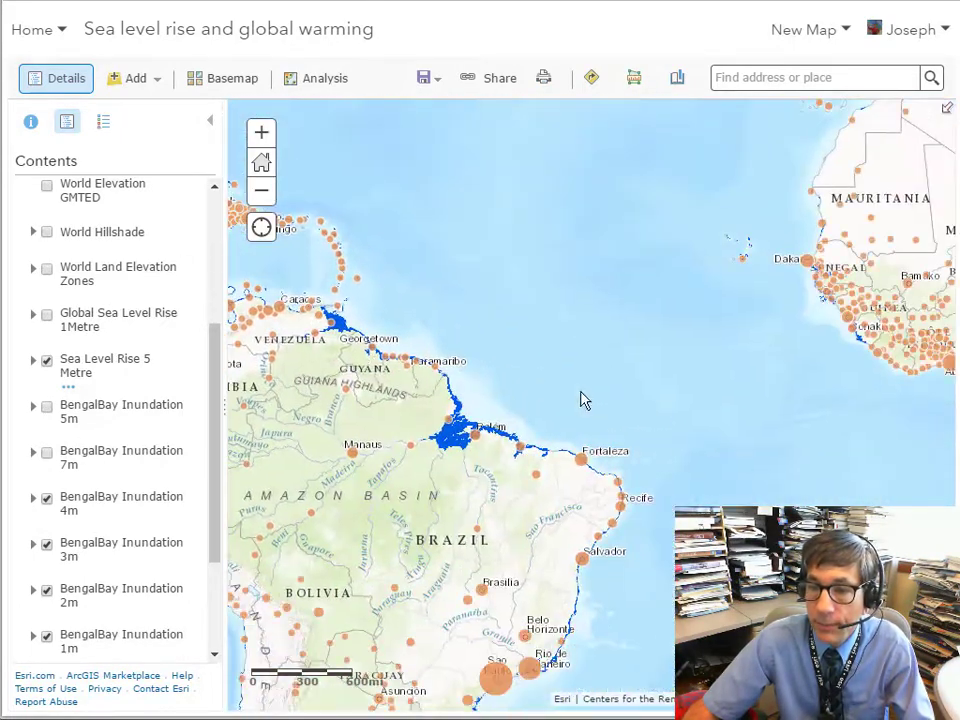
# - Compare the 5 metre inundation zone with city populations around the Mediterranean, in the Netherlands and around Tokyo
pyautogui.moveTo(714, 345); pyautogui.dragTo(247, 463)
pyautogui.moveTo(741, 390); pyautogui.dragTo(481, 603)
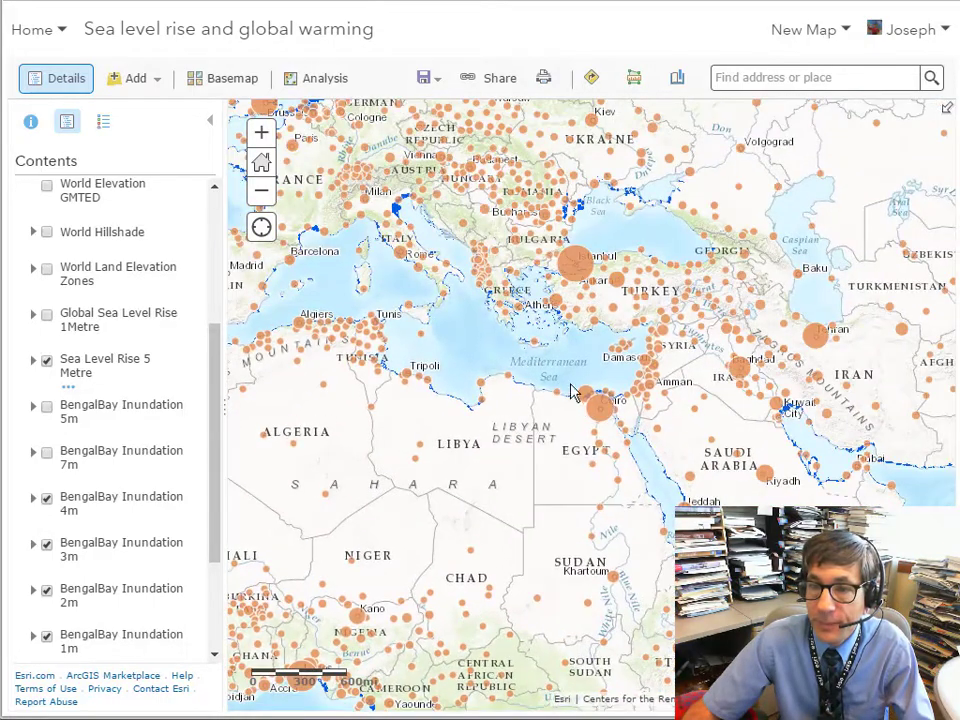
pyautogui.moveTo(567, 301); pyautogui.dragTo(545, 511)
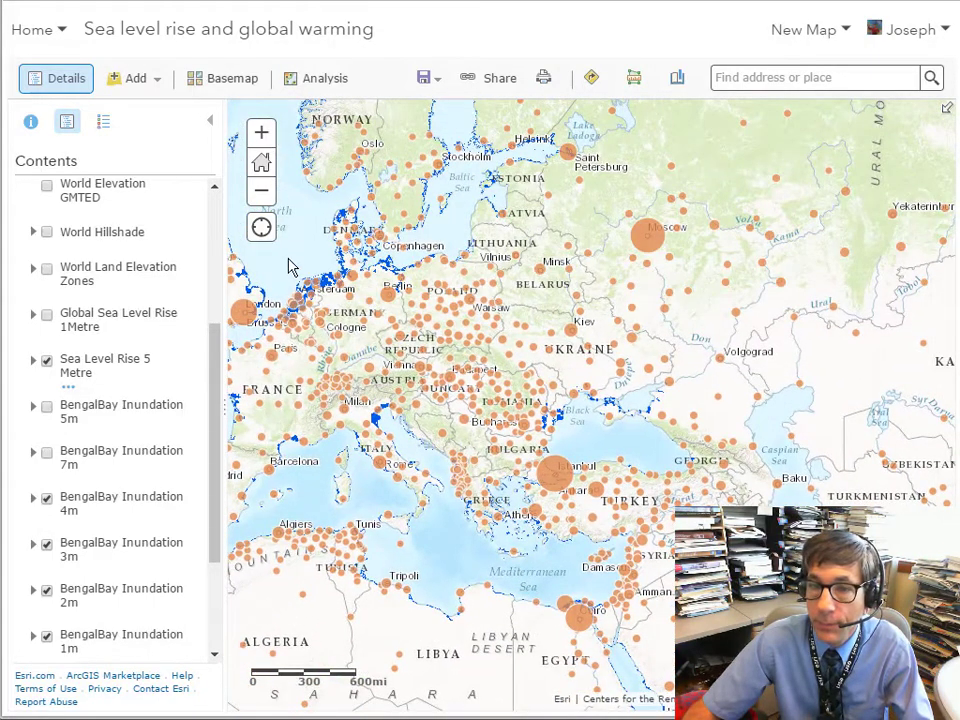
pyautogui.moveTo(290, 265); pyautogui.dragTo(328, 323)
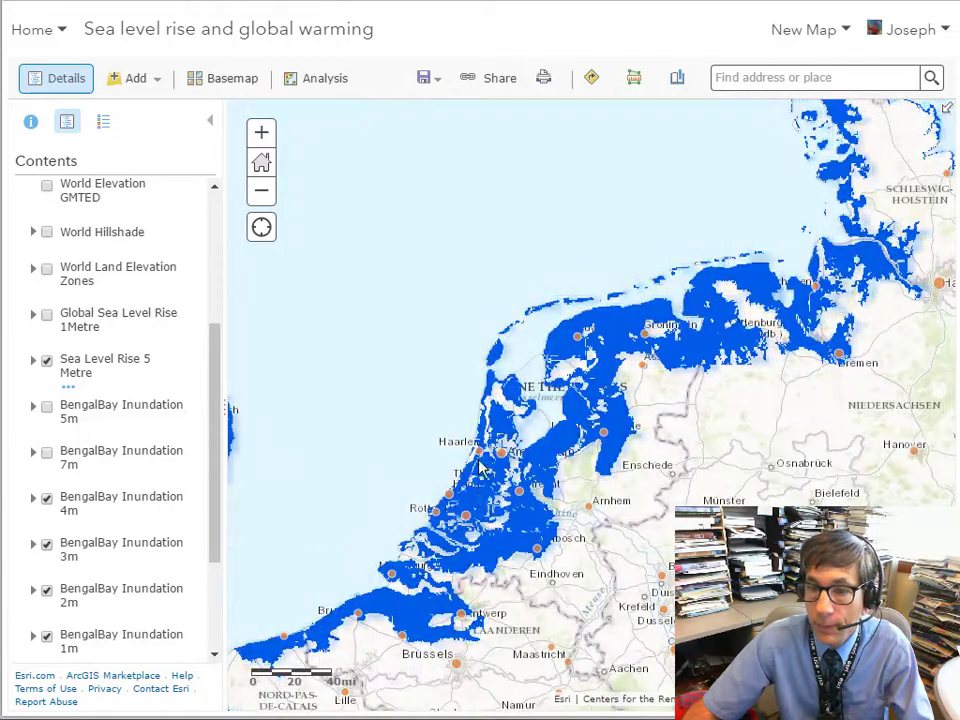
pyautogui.moveTo(426, 481); pyautogui.dragTo(379, 336)
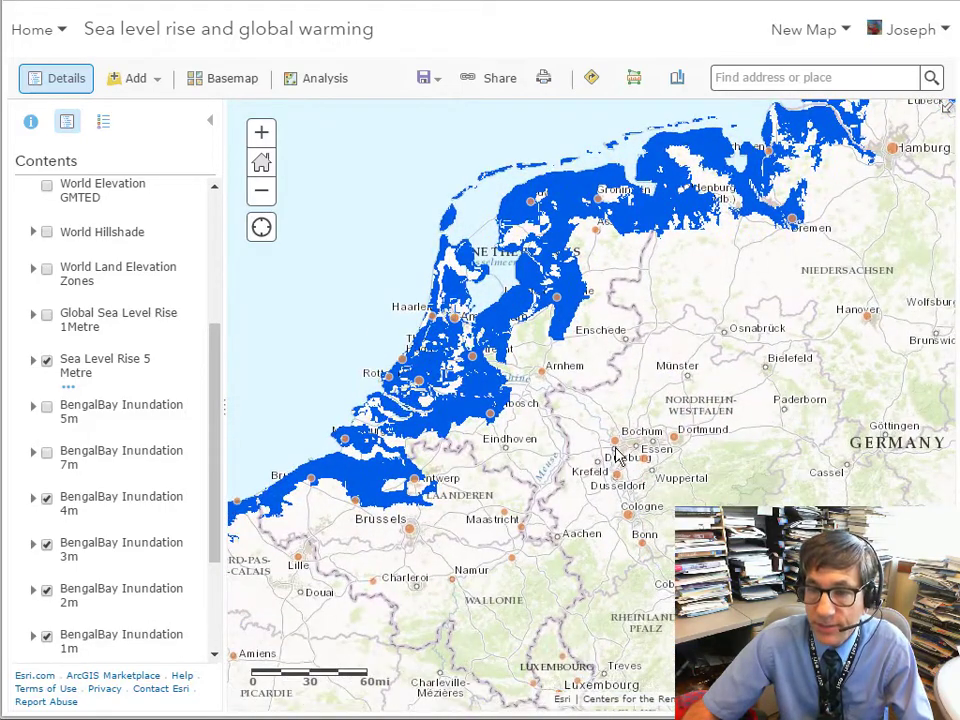
pyautogui.scroll(-1, 617, 456)
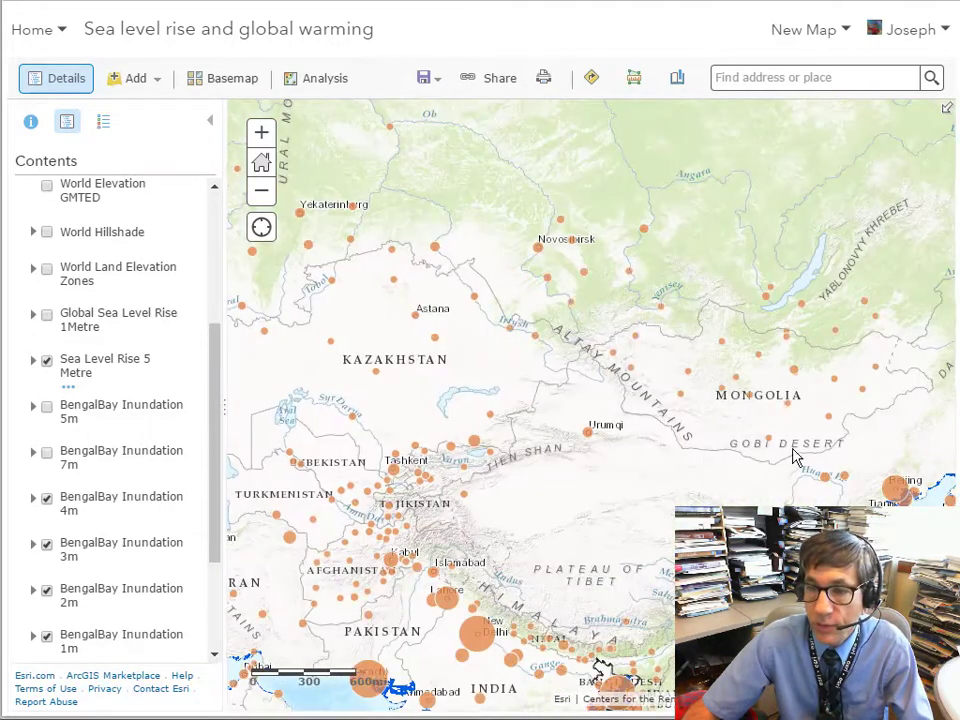
pyautogui.moveTo(793, 457); pyautogui.dragTo(429, 347)
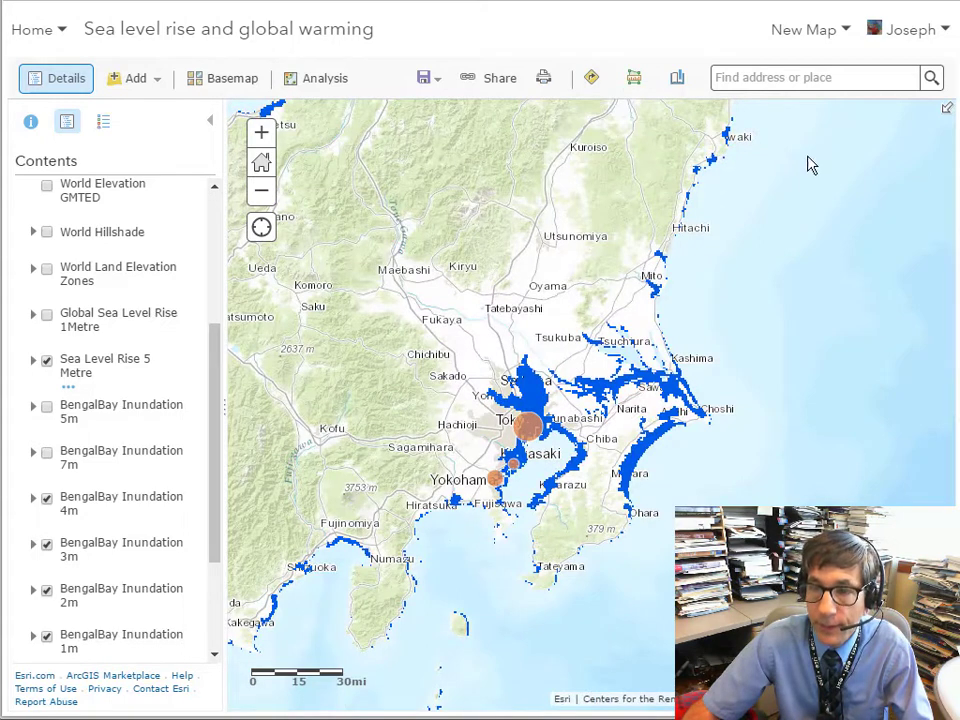
# - Find Shanghai on the map, dismiss the search result and examine the city against the 5 metre inundation zone
pyautogui.click(800, 83)
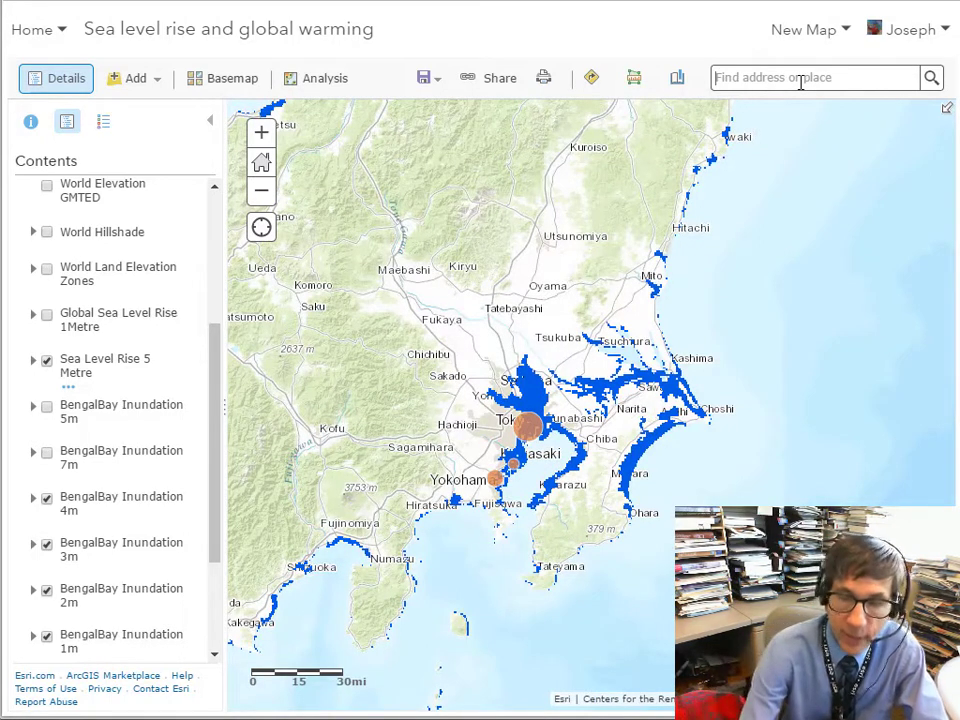
pyautogui.write('shangha')
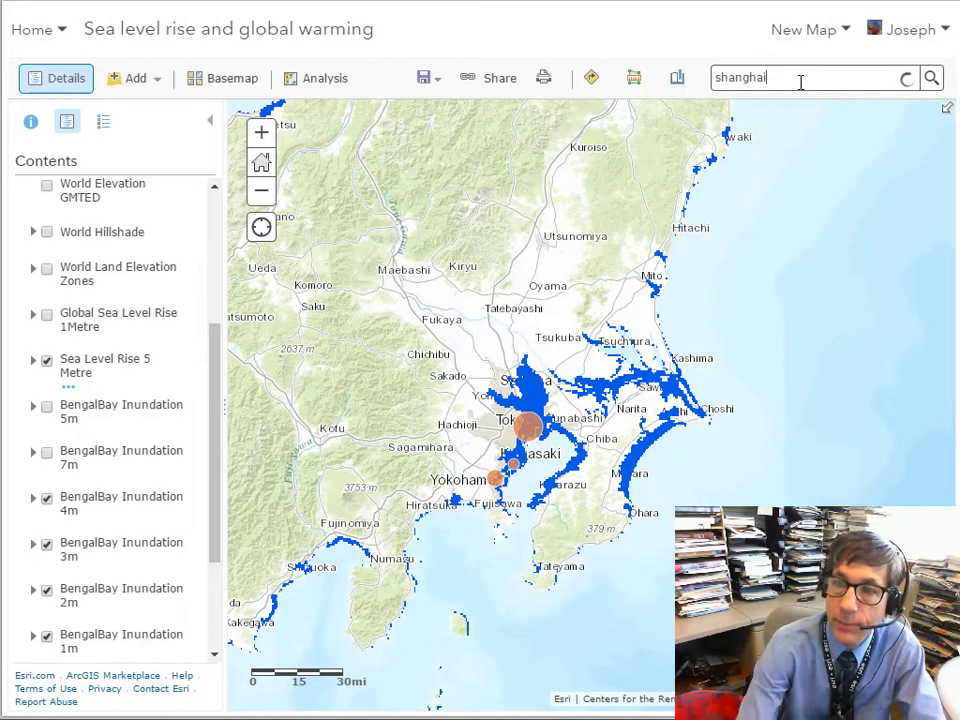
pyautogui.write('i')
pyautogui.press('Return')
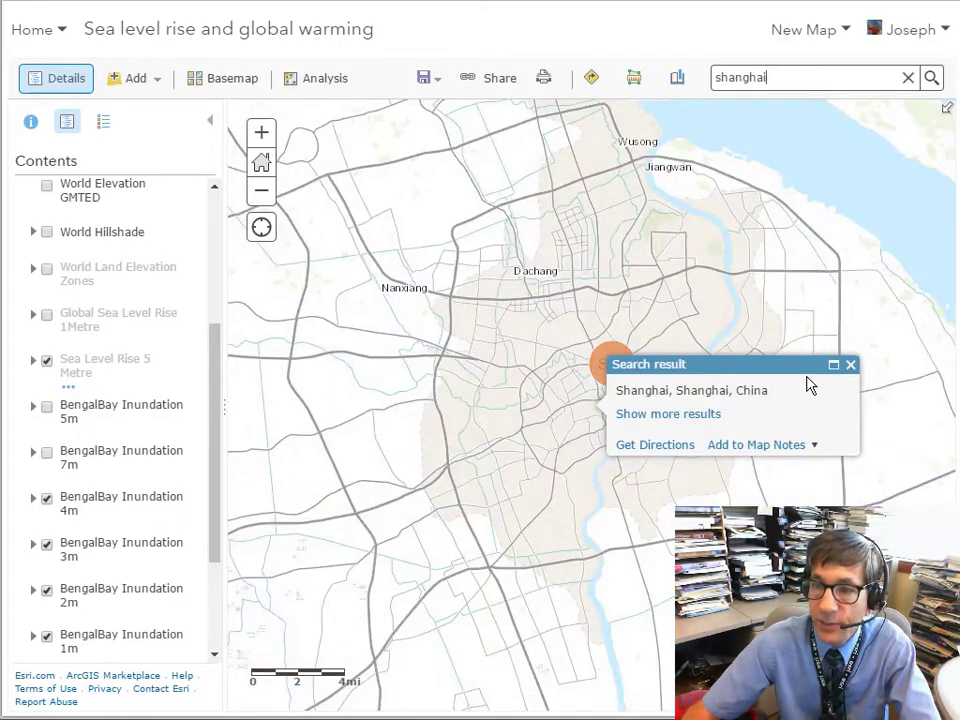
pyautogui.click(851, 365)
pyautogui.scroll(-1, 840, 377)
pyautogui.scroll(-1, 840, 377)
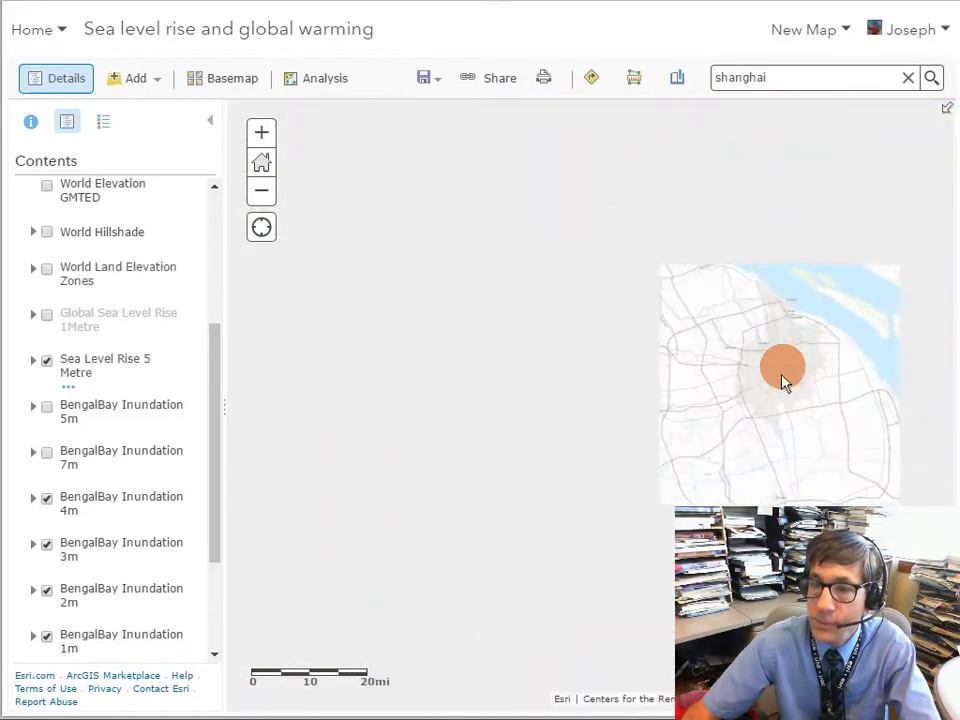
pyautogui.moveTo(782, 381); pyautogui.dragTo(317, 381)
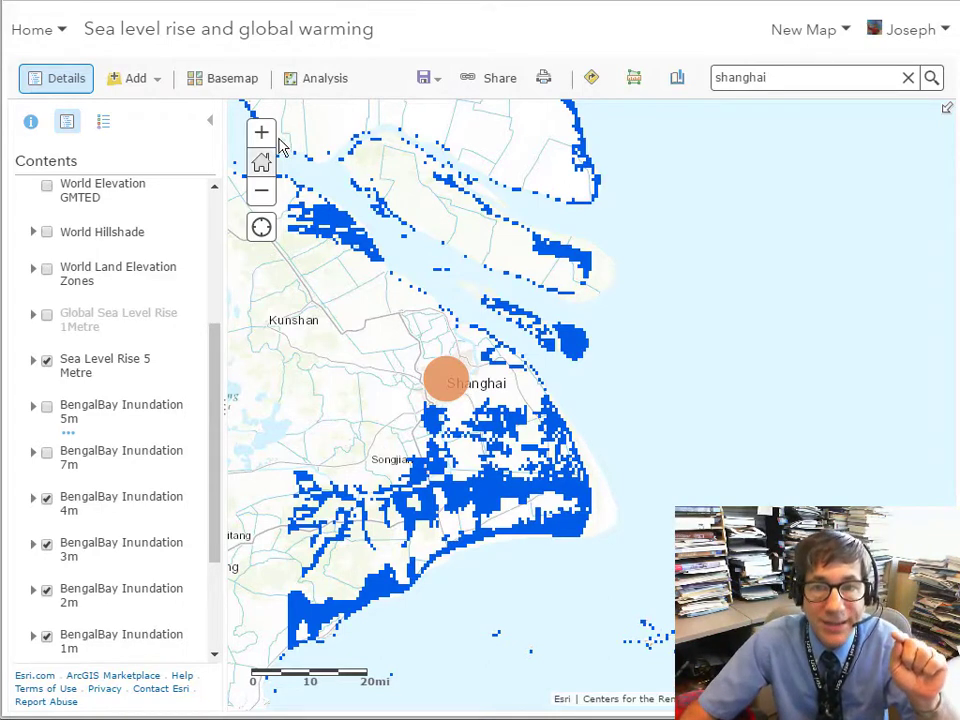
pyautogui.click(320, 88)
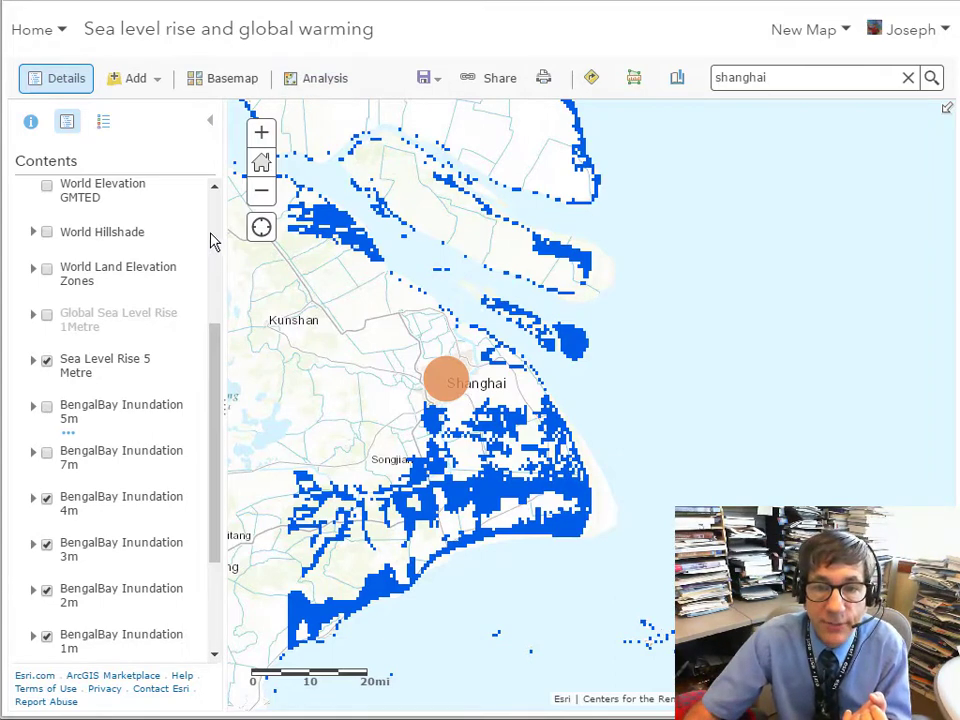
# - Open the World Cities attribute table and show the legend of the Sea Level Rise 5 Metre layer
pyautogui.scroll(3, 210, 240)
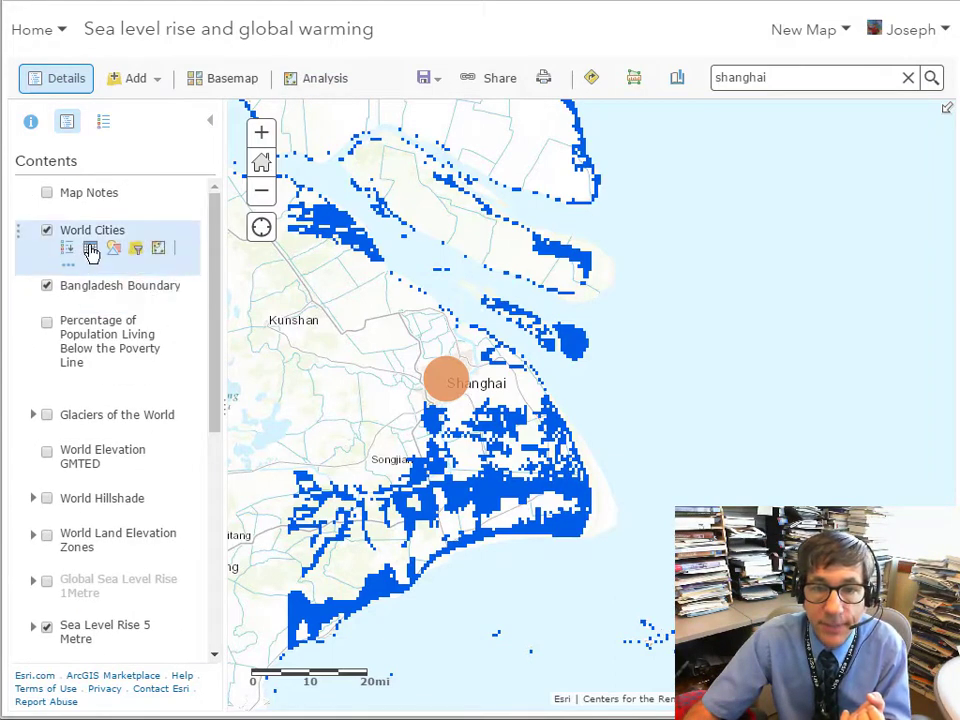
pyautogui.click(90, 249)
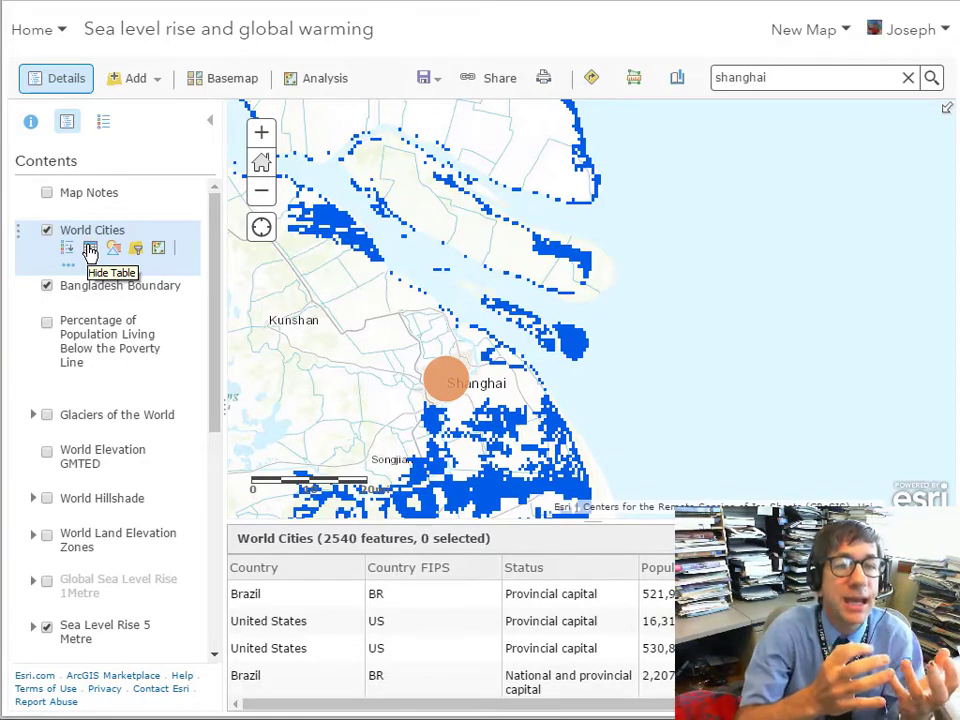
pyautogui.scroll(-3, 172, 430)
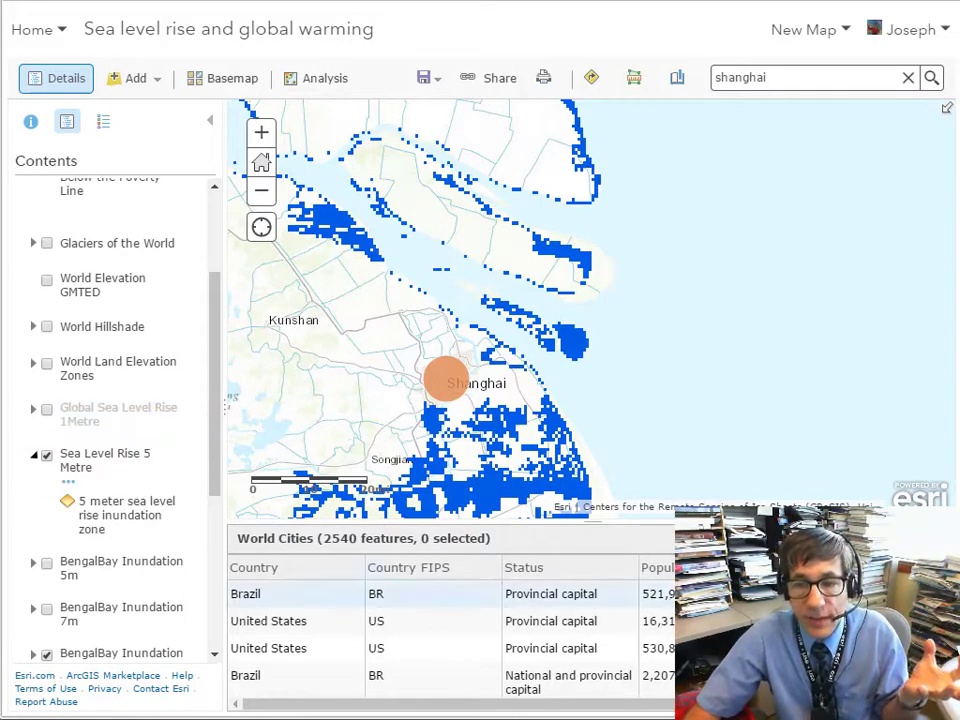
# - Switch to the 3D scene My Scene and show only the Global Sea Level Rise 5Metre layer, with the 1Metre layer off
pyautogui.click(940, 538)
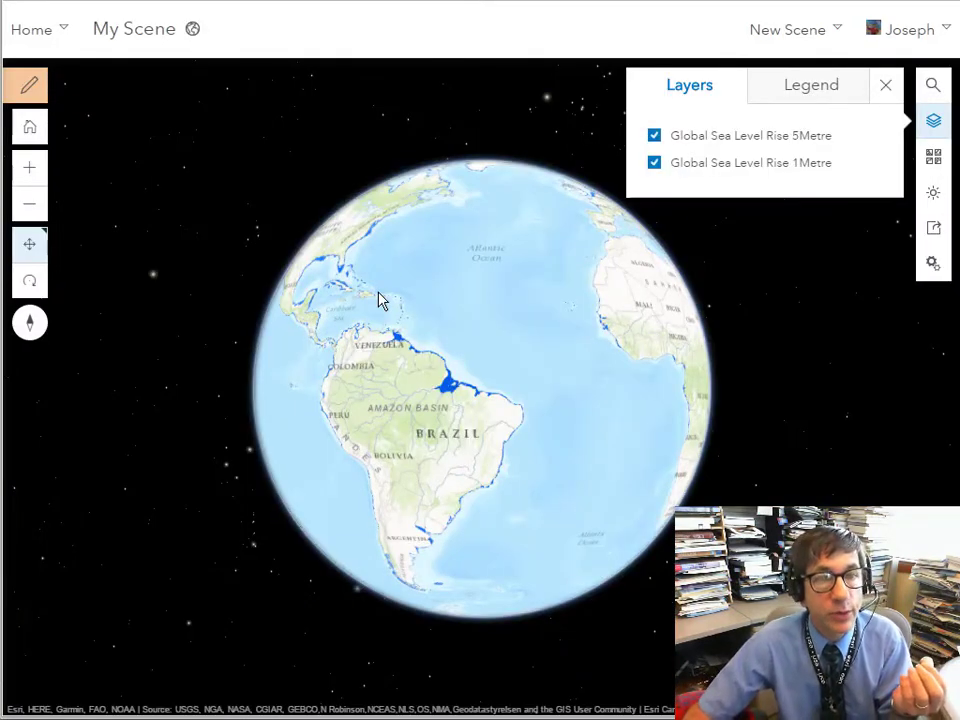
pyautogui.click(655, 136)
pyautogui.click(655, 163)
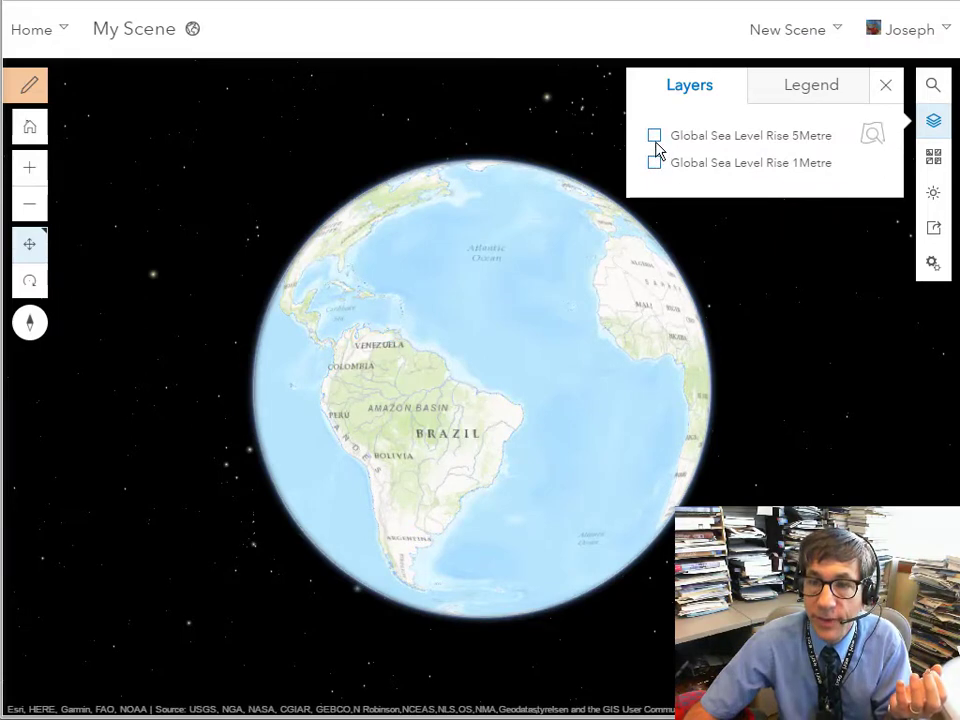
pyautogui.click(655, 136)
# - Survey the 5 metre inundation on the globe from the Americas across the Atlantic to Africa and Europe
pyautogui.moveTo(505, 318); pyautogui.dragTo(574, 336)
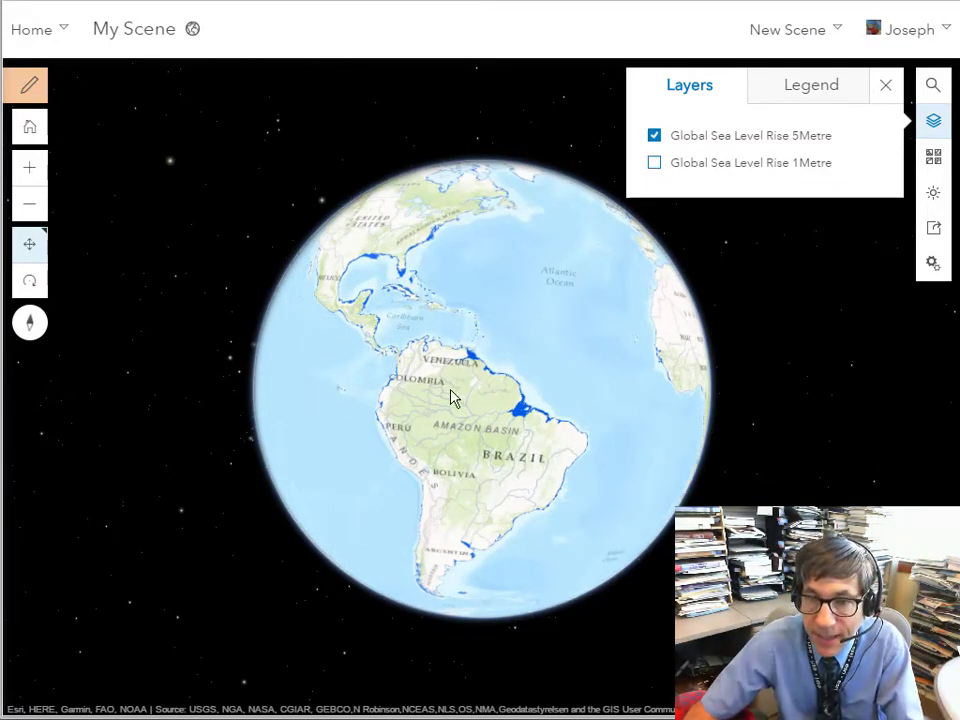
pyautogui.moveTo(463, 407); pyautogui.dragTo(454, 354)
pyautogui.moveTo(609, 349); pyautogui.dragTo(356, 347)
pyautogui.moveTo(525, 343); pyautogui.dragTo(412, 389)
pyautogui.moveTo(466, 354); pyautogui.dragTo(399, 411)
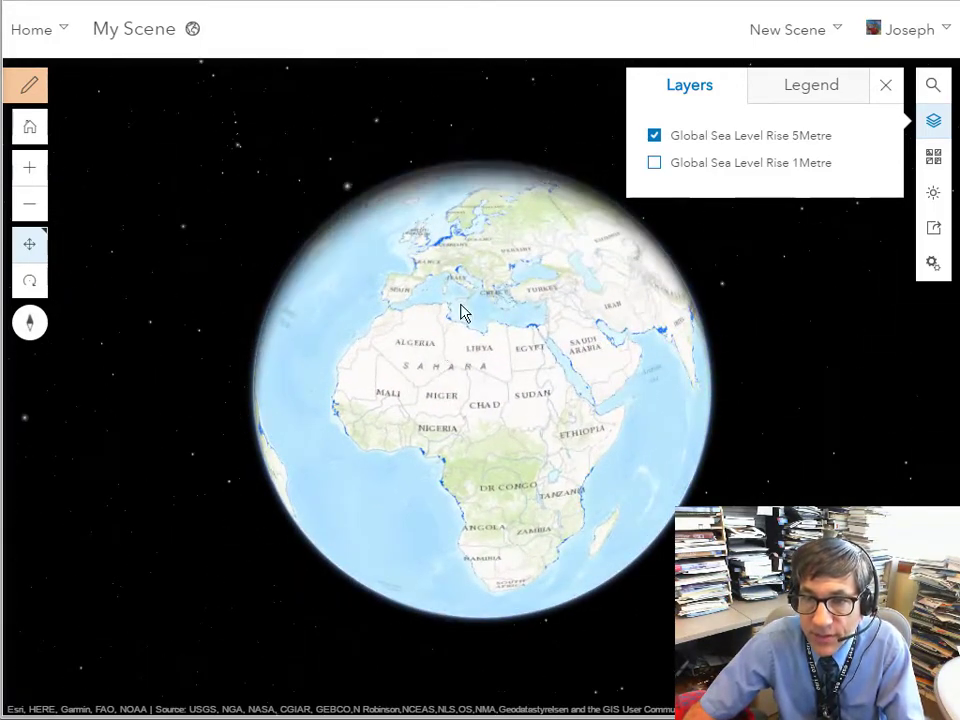
pyautogui.moveTo(461, 312); pyautogui.dragTo(493, 377)
# - Examine the 5 metre inundation around the North Sea in detail, following the coast from Belgium through the Netherlands to northern Germany
pyautogui.scroll(5, 493, 326)
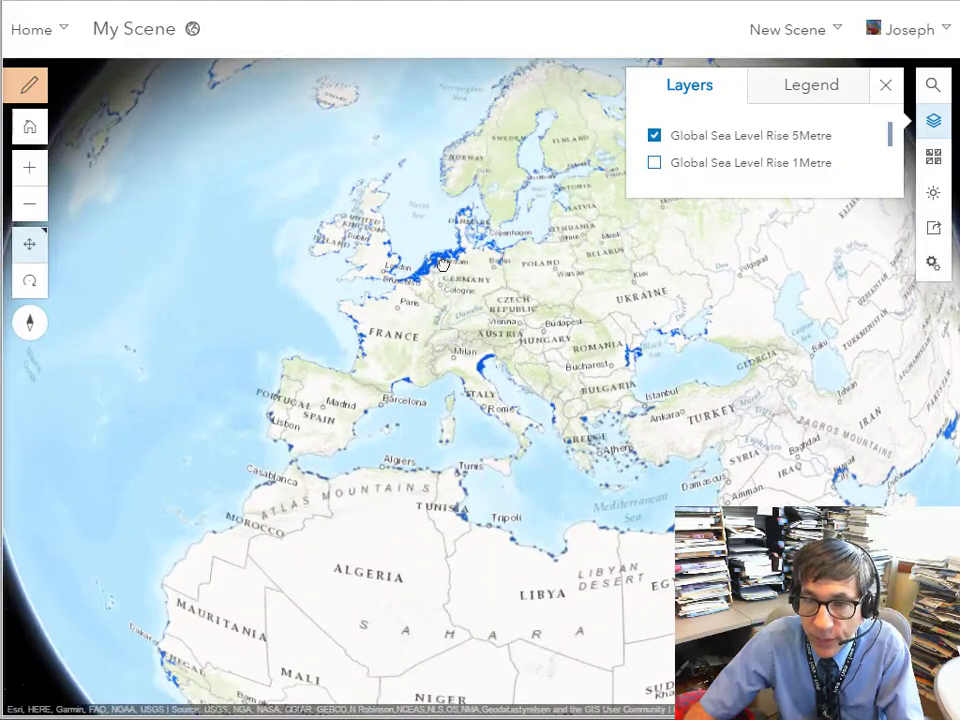
pyautogui.scroll(-3, 443, 262)
pyautogui.scroll(5, 478, 428)
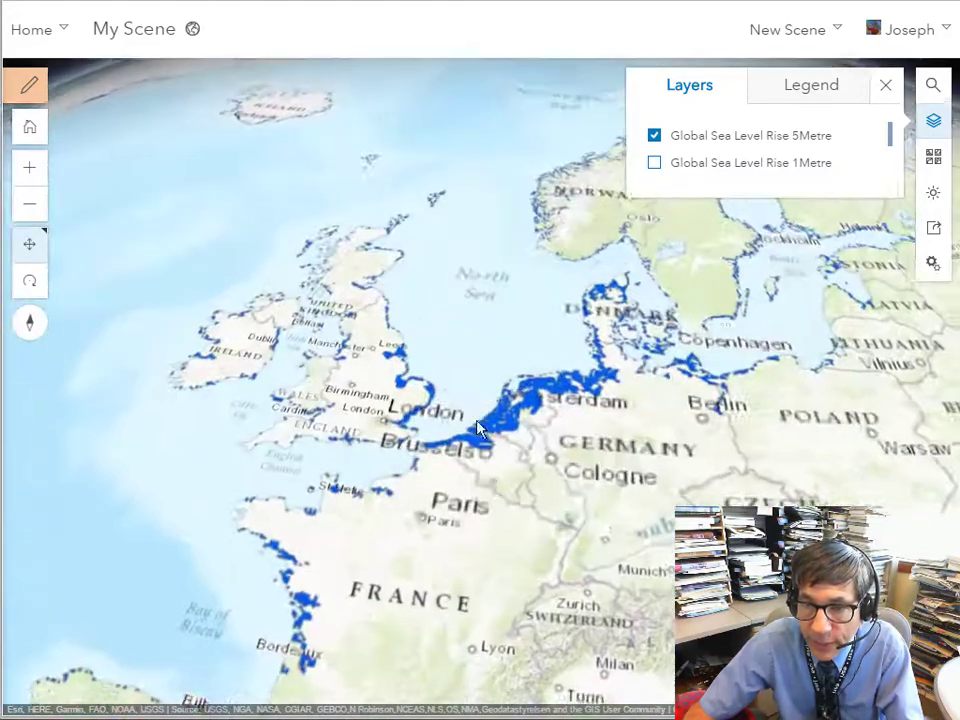
pyautogui.scroll(5, 478, 428)
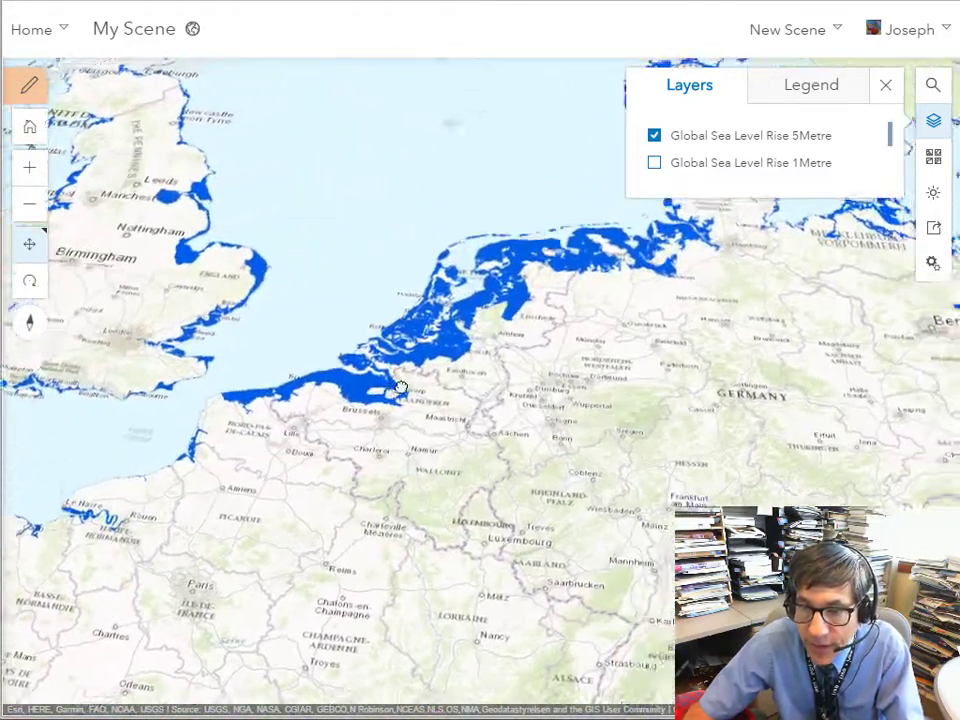
pyautogui.moveTo(401, 387); pyautogui.dragTo(362, 423)
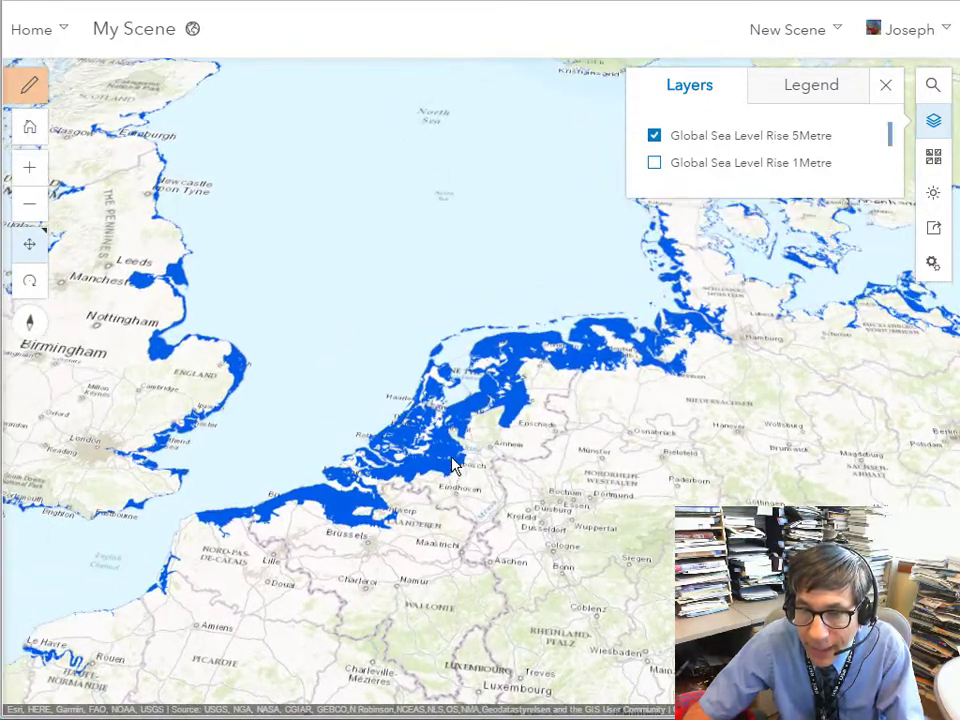
pyautogui.scroll(3, 452, 458)
pyautogui.moveTo(462, 434); pyautogui.dragTo(369, 450)
pyautogui.moveTo(506, 374); pyautogui.dragTo(366, 485)
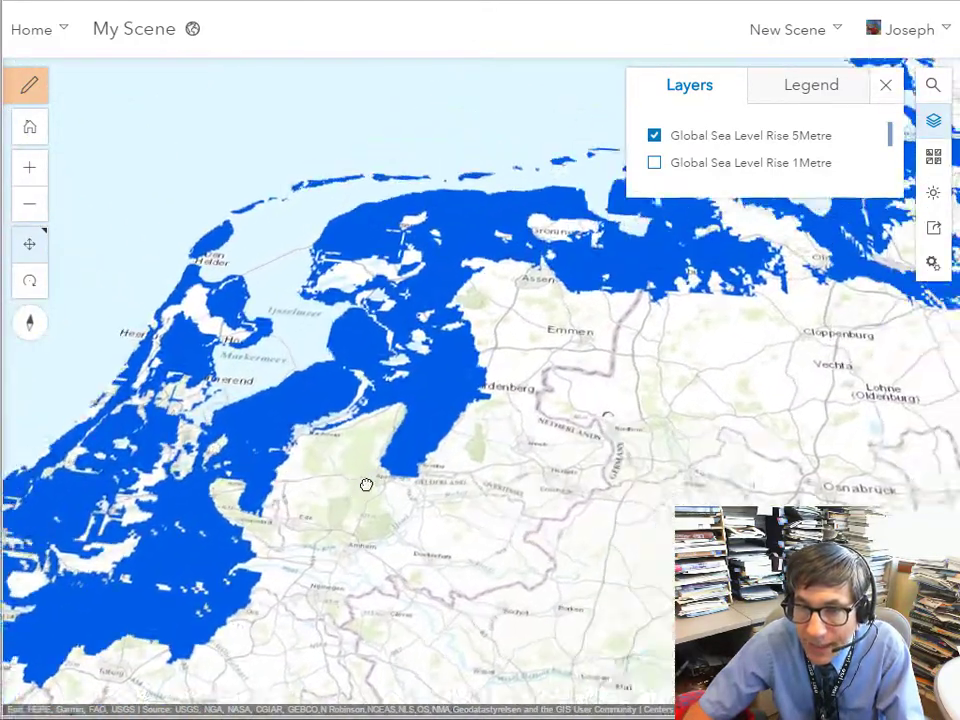
pyautogui.moveTo(486, 408); pyautogui.dragTo(356, 470)
pyautogui.moveTo(519, 435); pyautogui.dragTo(315, 452)
pyautogui.moveTo(446, 498); pyautogui.dragTo(240, 590)
pyautogui.scroll(-8, 482, 435)
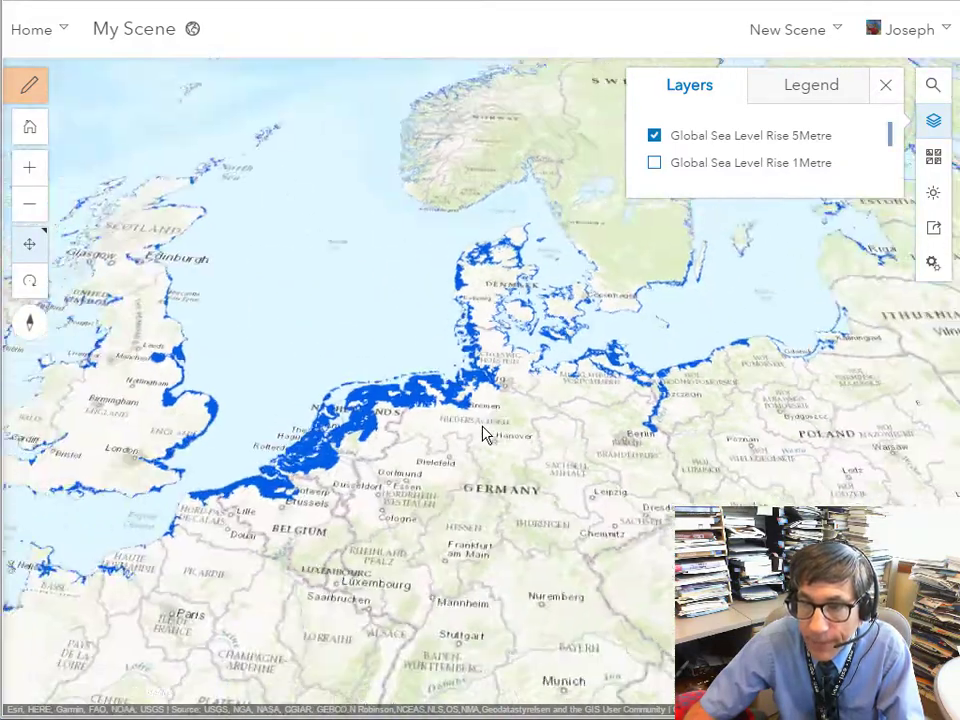
# - Inspect the inundated river corridor reaching inland along the German-Polish border northeast of Berlin
pyautogui.scroll(6, 577, 437)
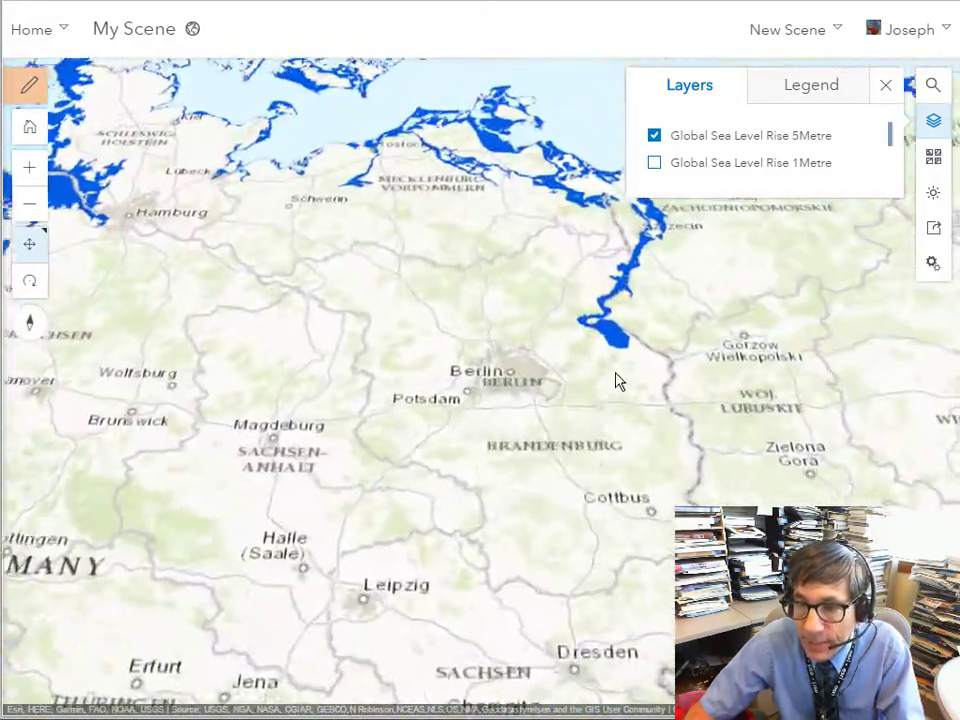
pyautogui.scroll(5, 557, 480)
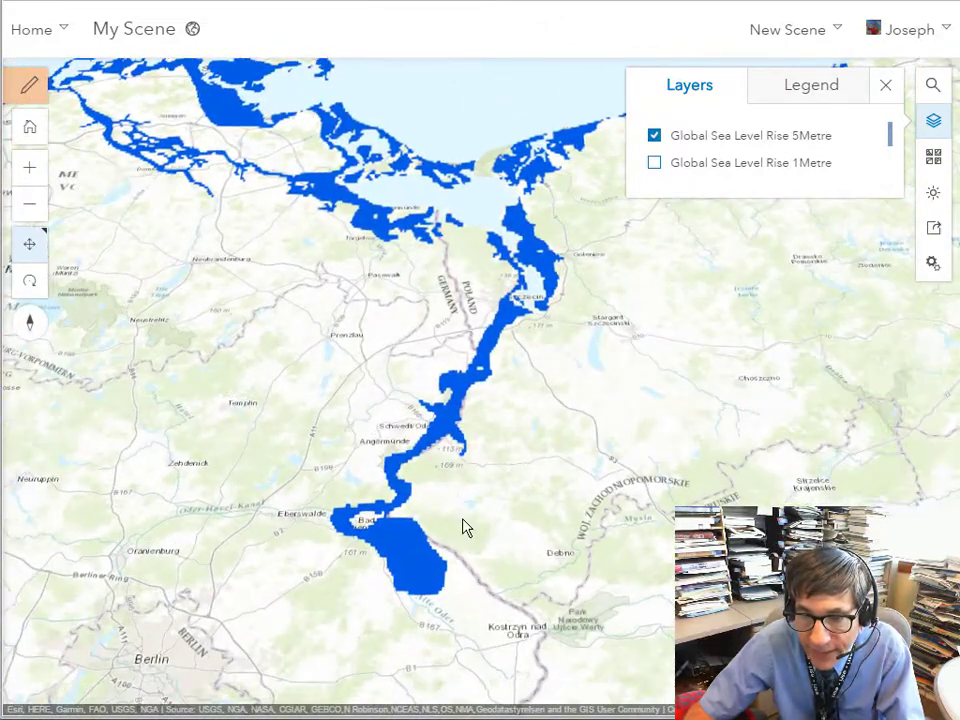
pyautogui.moveTo(455, 522); pyautogui.dragTo(499, 440)
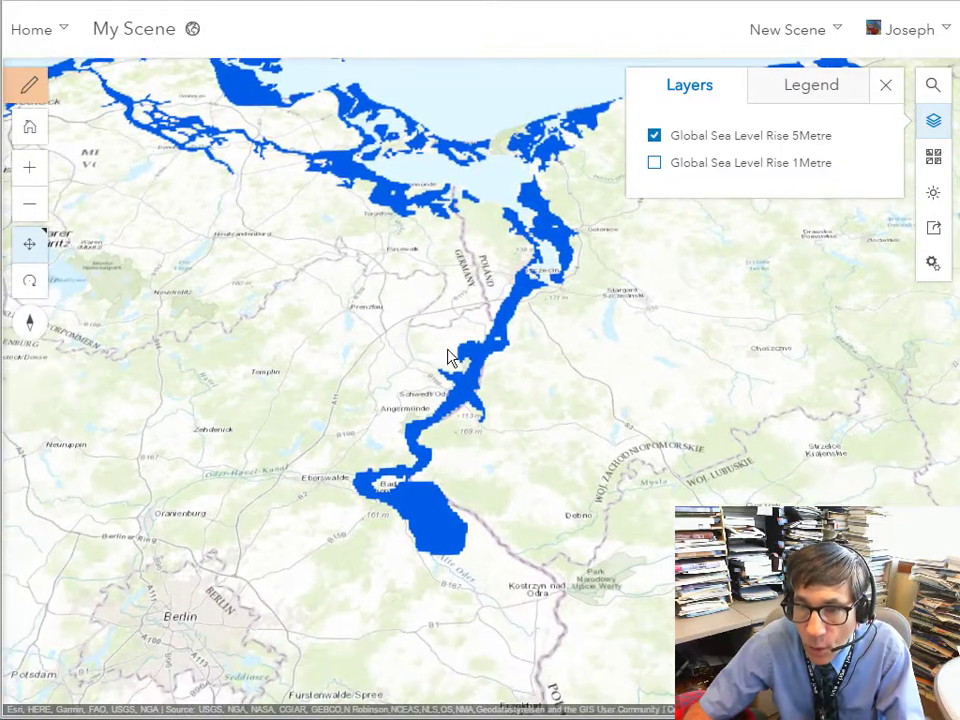
# - Change the scene's basemap to Imagery with Labels and examine the inundated Polish Baltic coast around Koszalin
pyautogui.click(931, 160)
pyautogui.click(822, 157)
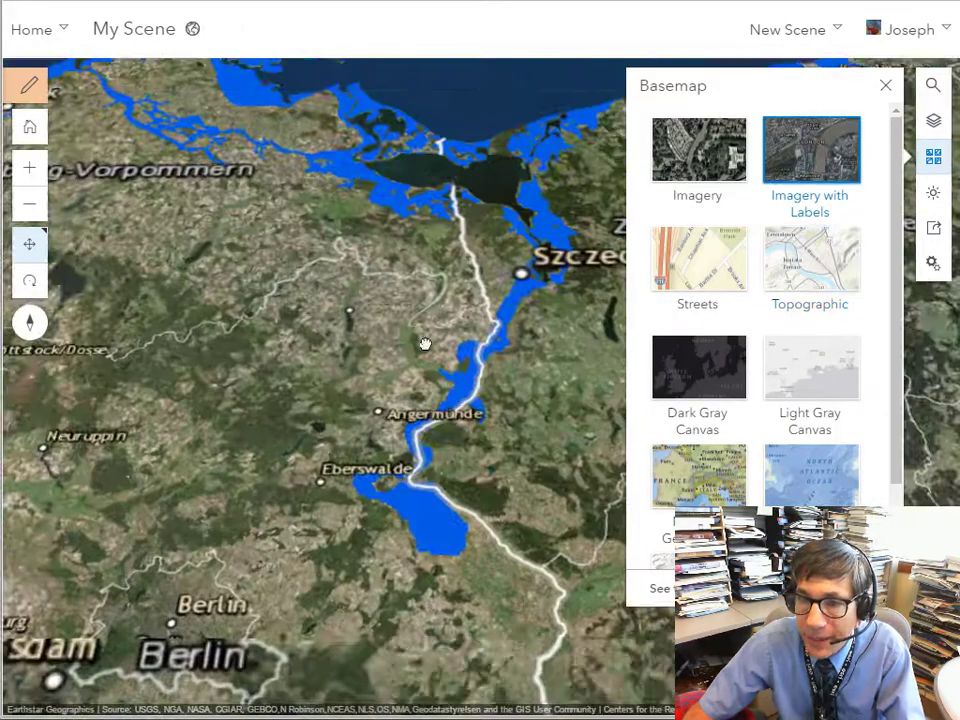
pyautogui.moveTo(424, 343); pyautogui.dragTo(312, 276)
pyautogui.moveTo(385, 318); pyautogui.dragTo(246, 431)
pyautogui.scroll(5, 439, 264)
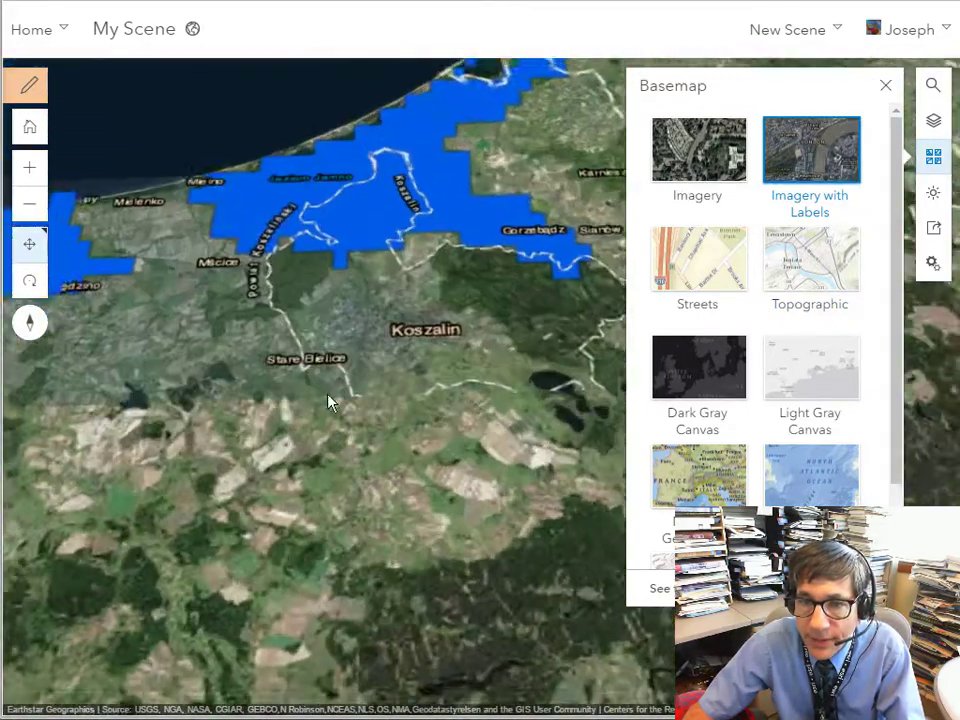
pyautogui.moveTo(328, 395); pyautogui.dragTo(440, 585)
pyautogui.moveTo(303, 434); pyautogui.dragTo(330, 508)
pyautogui.moveTo(400, 470); pyautogui.dragTo(334, 502)
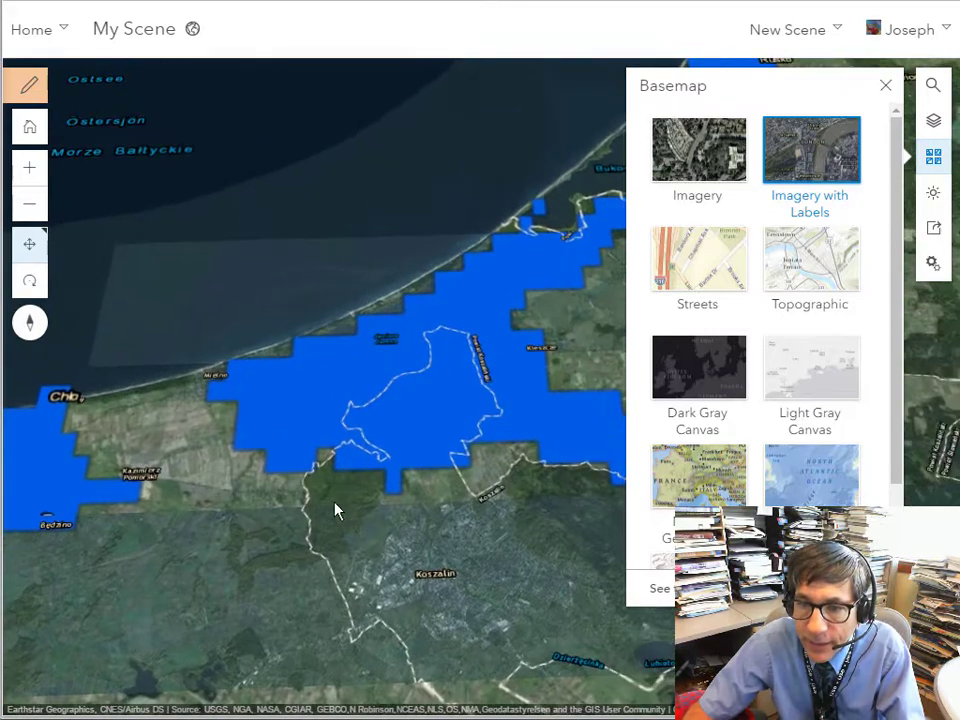
pyautogui.moveTo(233, 497); pyautogui.dragTo(456, 438)
pyautogui.moveTo(388, 488); pyautogui.dragTo(424, 460)
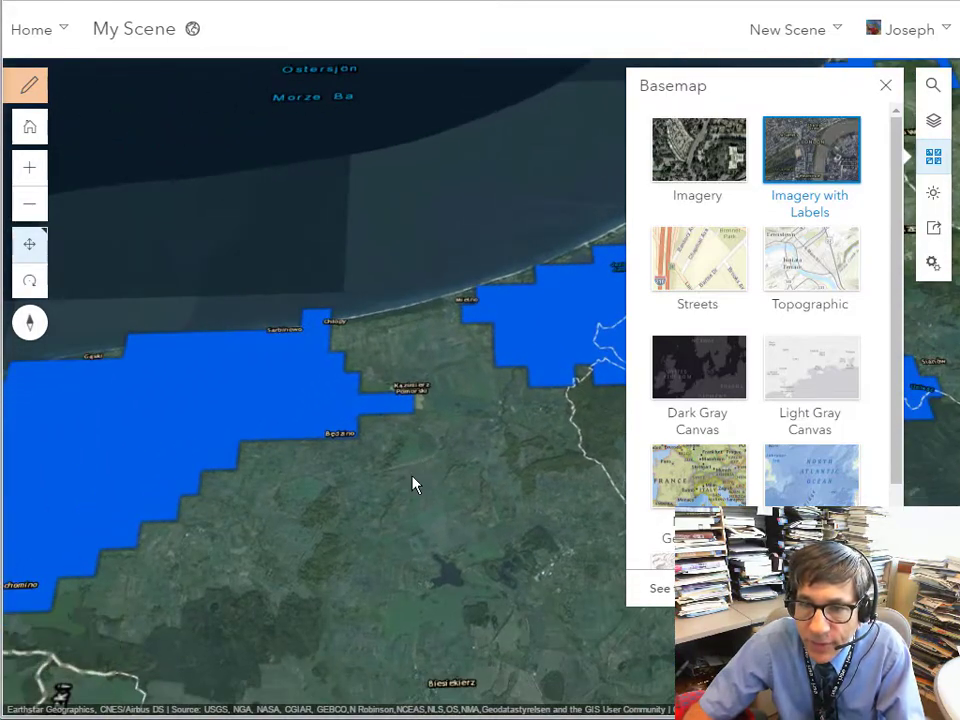
# - Change the scene's basemap to National Geographic and view the inundation along the Polish Baltic coast and across Europe
pyautogui.scroll(-2, 408, 477)
pyautogui.scroll(-4, 408, 486)
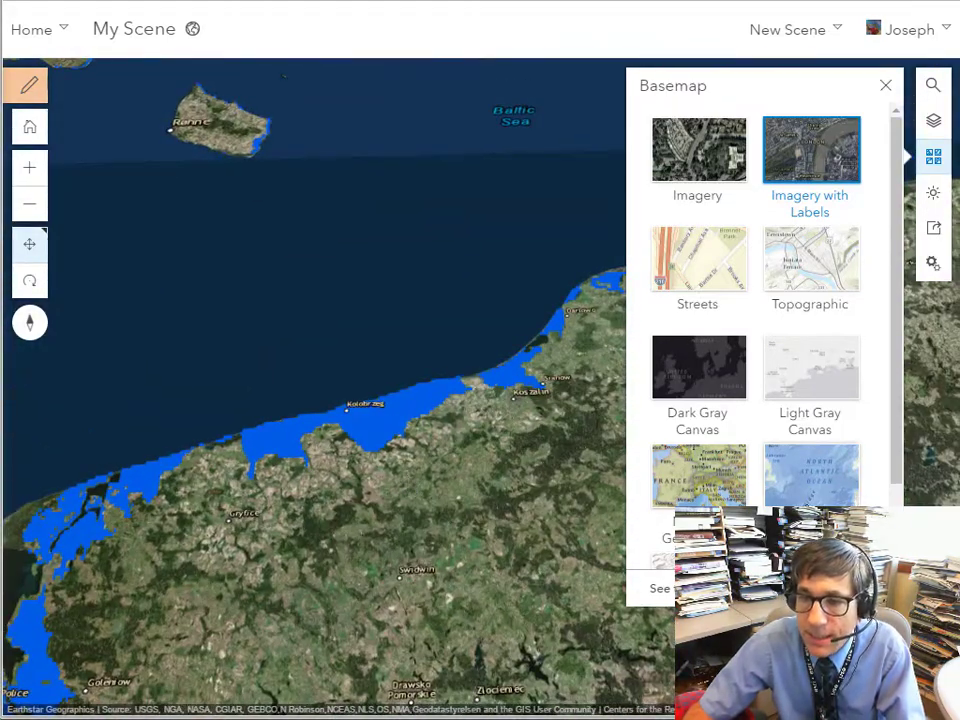
pyautogui.click(735, 497)
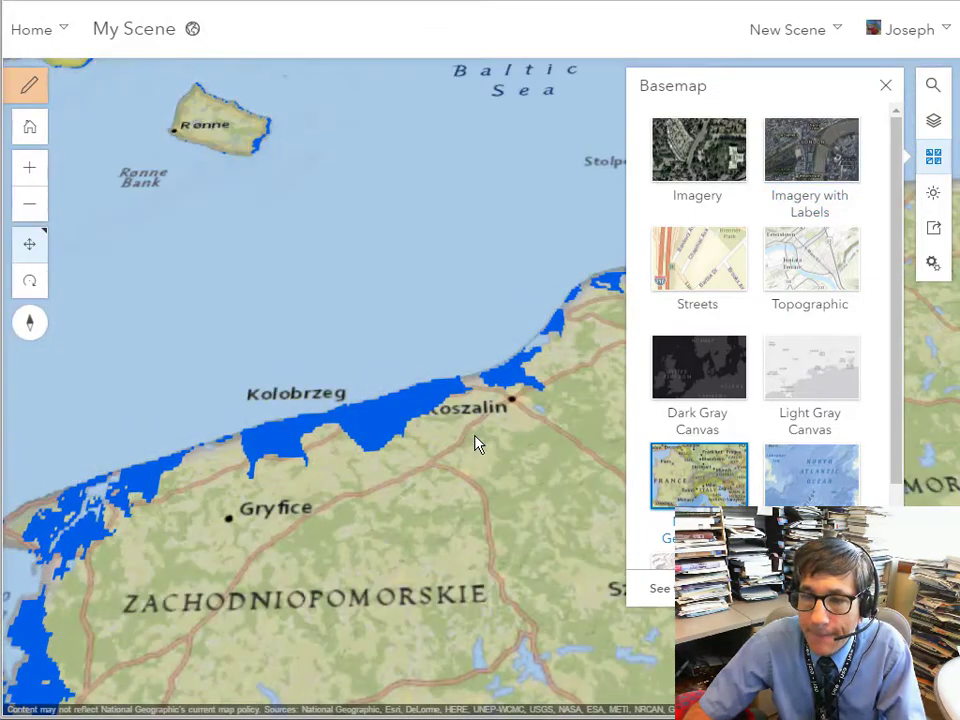
pyautogui.scroll(-3, 478, 441)
pyautogui.scroll(1, 476, 441)
pyautogui.scroll(-3, 474, 438)
pyautogui.moveTo(471, 435); pyautogui.dragTo(246, 340)
pyautogui.scroll(-5, 245, 343)
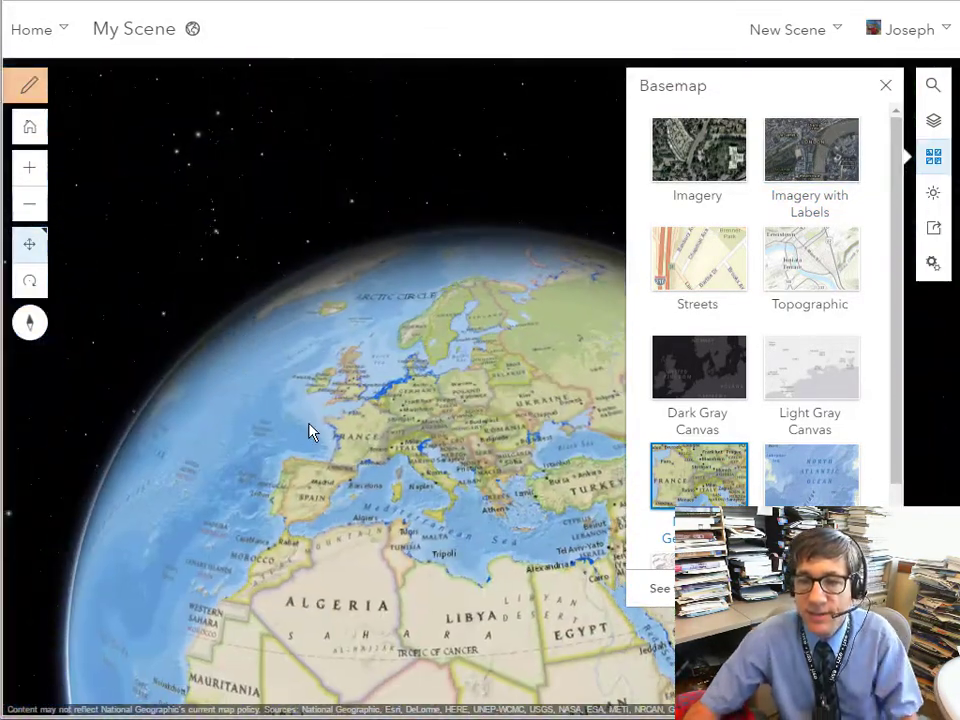
# - Survey the inundation on the globe from Europe across Africa and the Arabian Peninsula to India and the Bay of Bengal
pyautogui.moveTo(313, 433); pyautogui.dragTo(305, 259)
pyautogui.moveTo(449, 418); pyautogui.dragTo(208, 362)
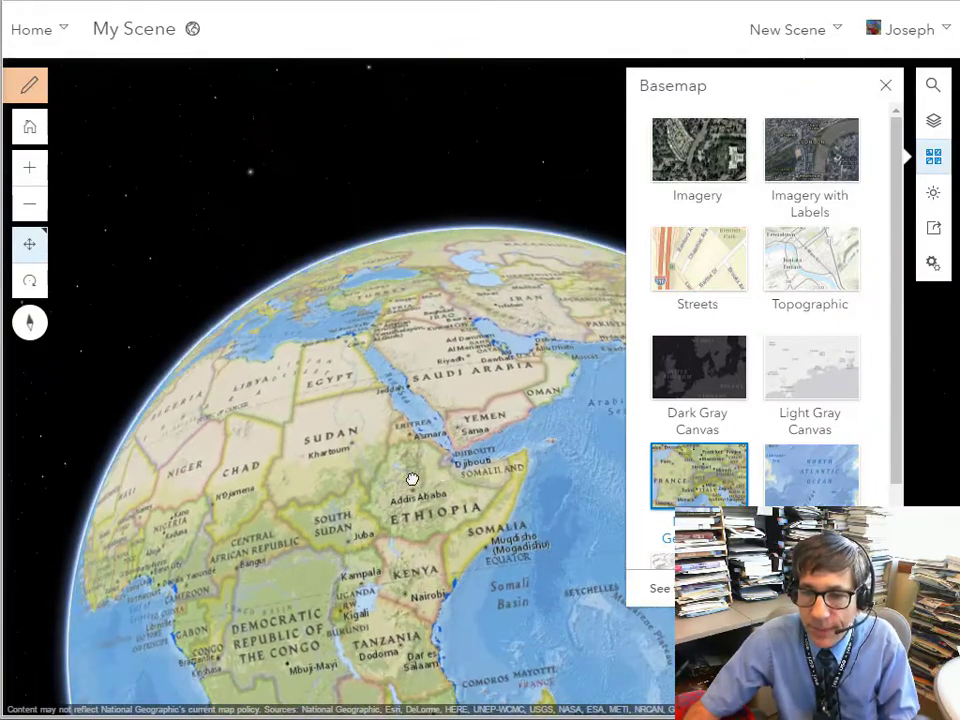
pyautogui.moveTo(411, 480); pyautogui.dragTo(291, 471)
pyautogui.moveTo(487, 447); pyautogui.dragTo(358, 574)
pyautogui.moveTo(557, 487); pyautogui.dragTo(484, 604)
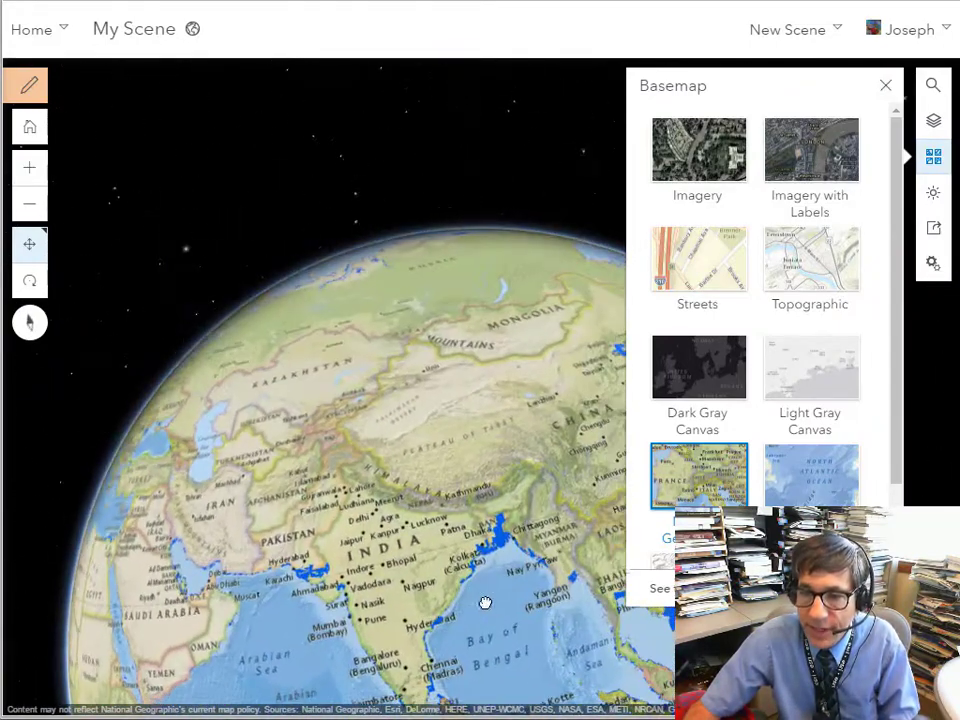
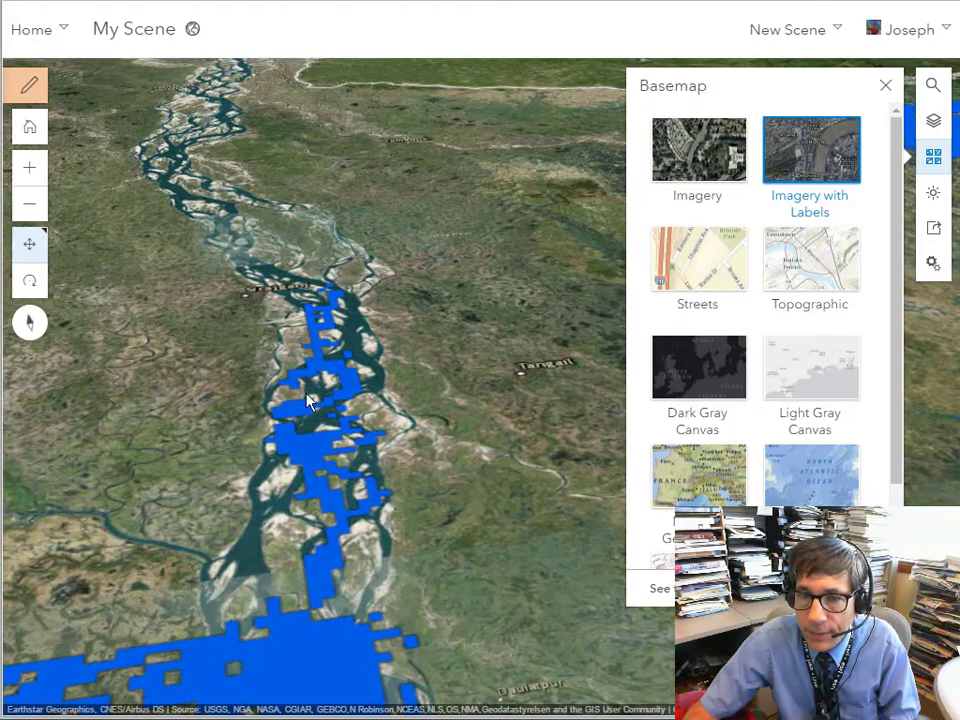
# - Inspect the inundated braided river corridor near Tangail in Bangladesh, including its setting within South Asia
pyautogui.moveTo(365, 480); pyautogui.dragTo(302, 469)
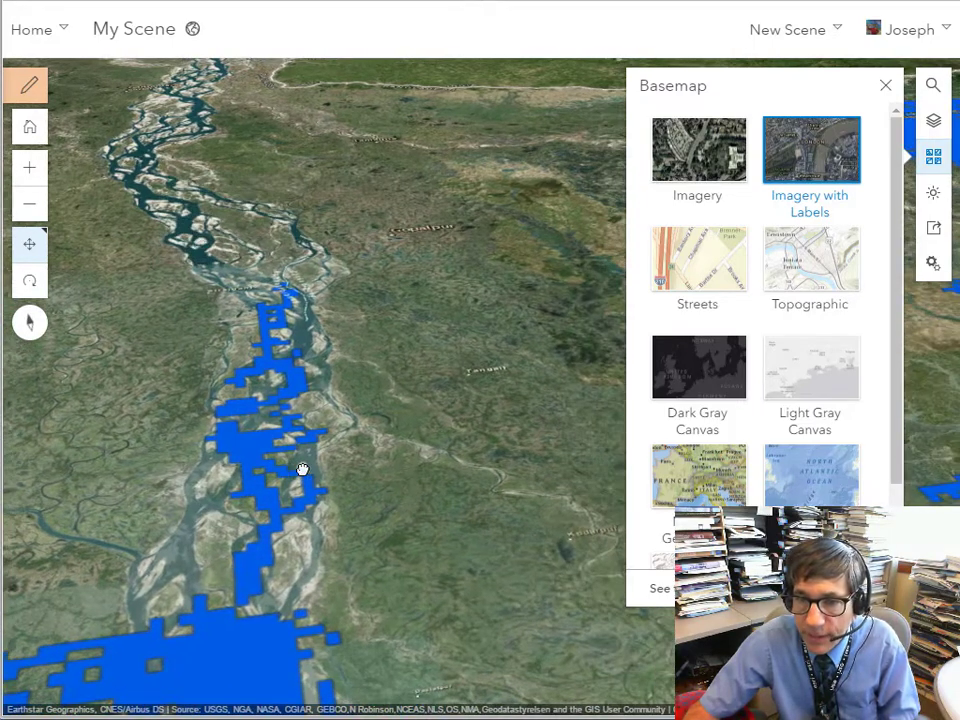
pyautogui.moveTo(476, 506); pyautogui.dragTo(285, 463)
pyautogui.scroll(-8, 354, 451)
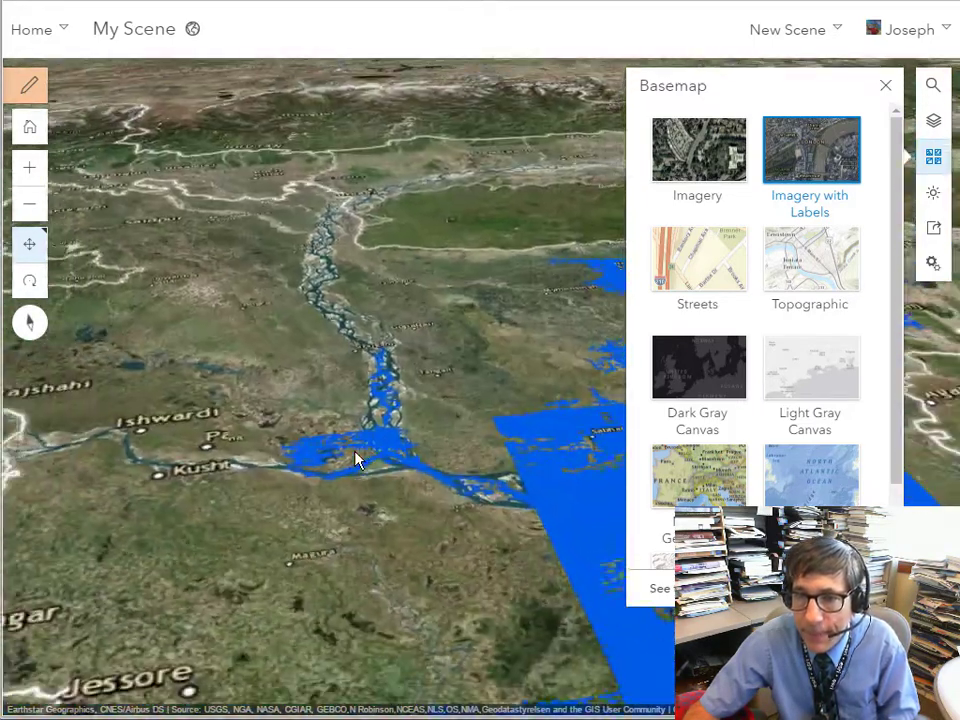
pyautogui.scroll(-5, 355, 460)
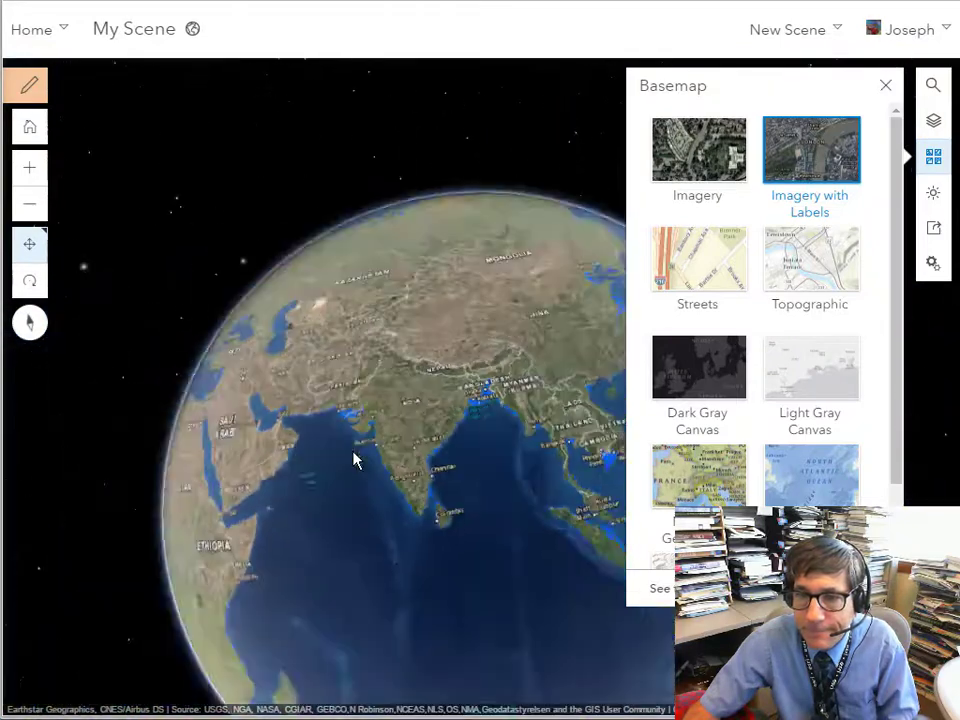
# - Orient the globe to north and change the scene's basemap to the oceans basemap
pyautogui.click(28, 320)
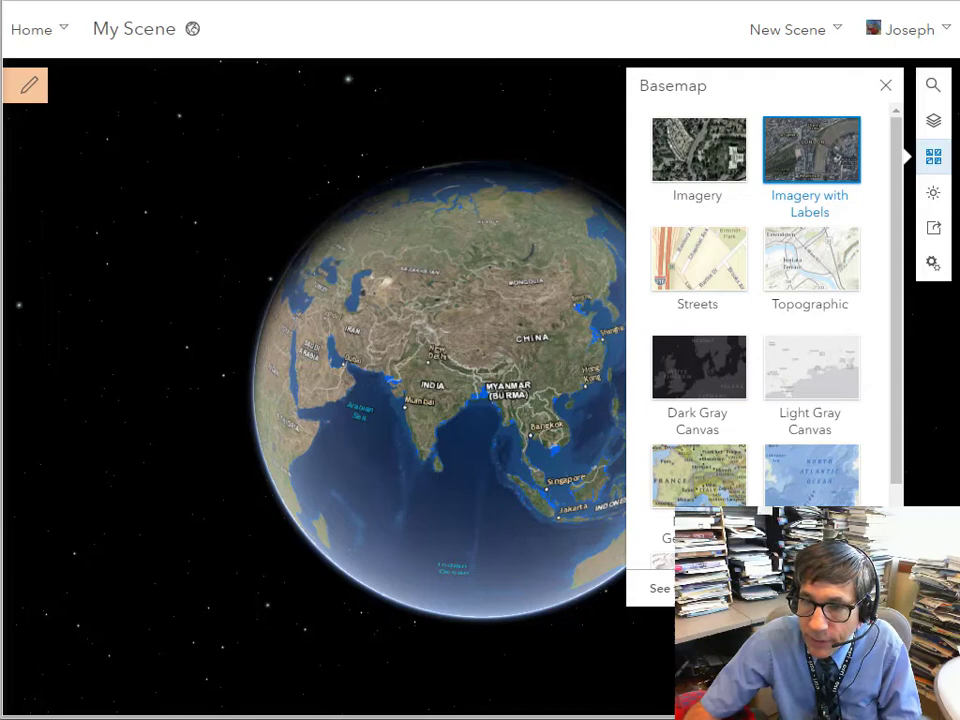
pyautogui.click(811, 475)
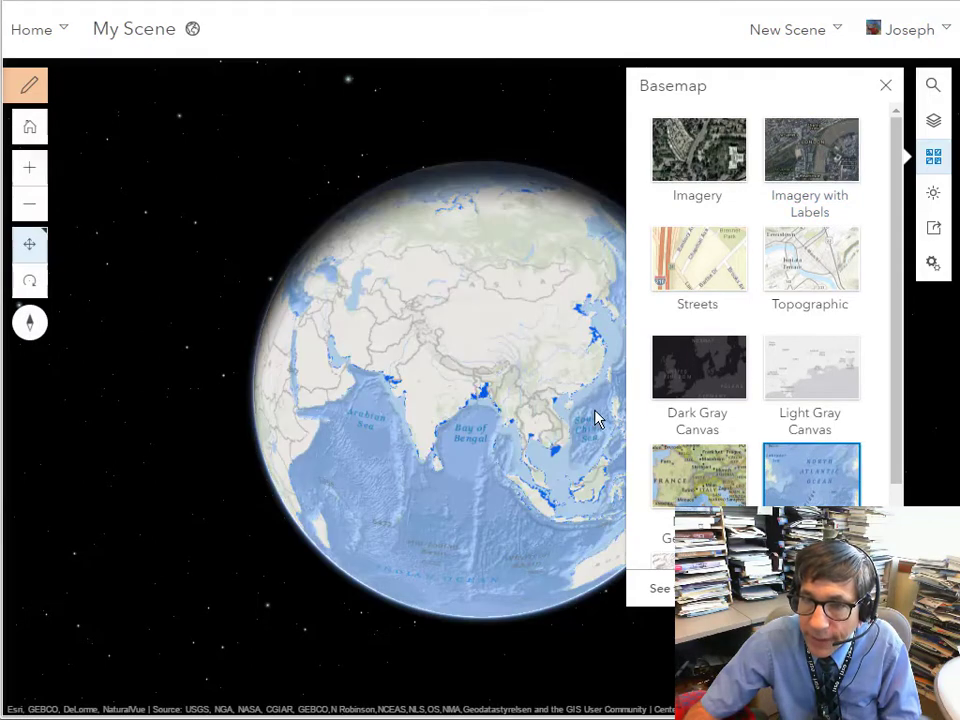
pyautogui.click(887, 87)
# - Examine the inundation along East Asia's coast from southern China northward to Sakhalin and the Sea of Okhotsk
pyautogui.moveTo(585, 470); pyautogui.dragTo(510, 493)
pyautogui.scroll(10, 515, 414)
pyautogui.moveTo(536, 411); pyautogui.dragTo(424, 534)
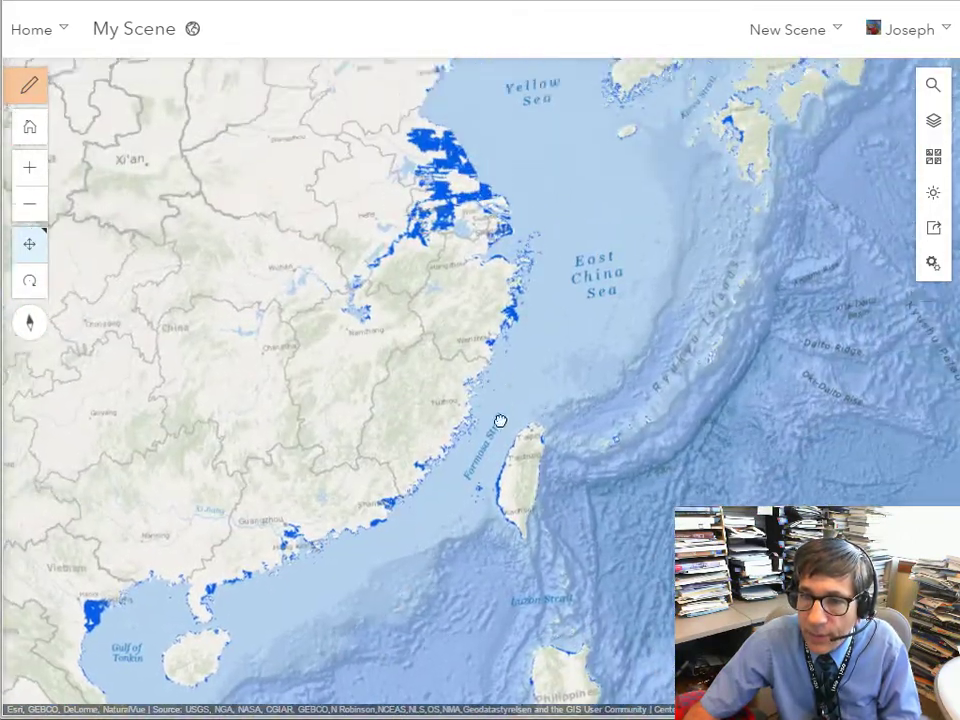
pyautogui.moveTo(500, 421); pyautogui.dragTo(484, 603)
pyautogui.moveTo(491, 392); pyautogui.dragTo(503, 532)
pyautogui.moveTo(526, 444); pyautogui.dragTo(414, 602)
pyautogui.moveTo(563, 390); pyautogui.dragTo(446, 553)
pyautogui.moveTo(537, 499); pyautogui.dragTo(484, 655)
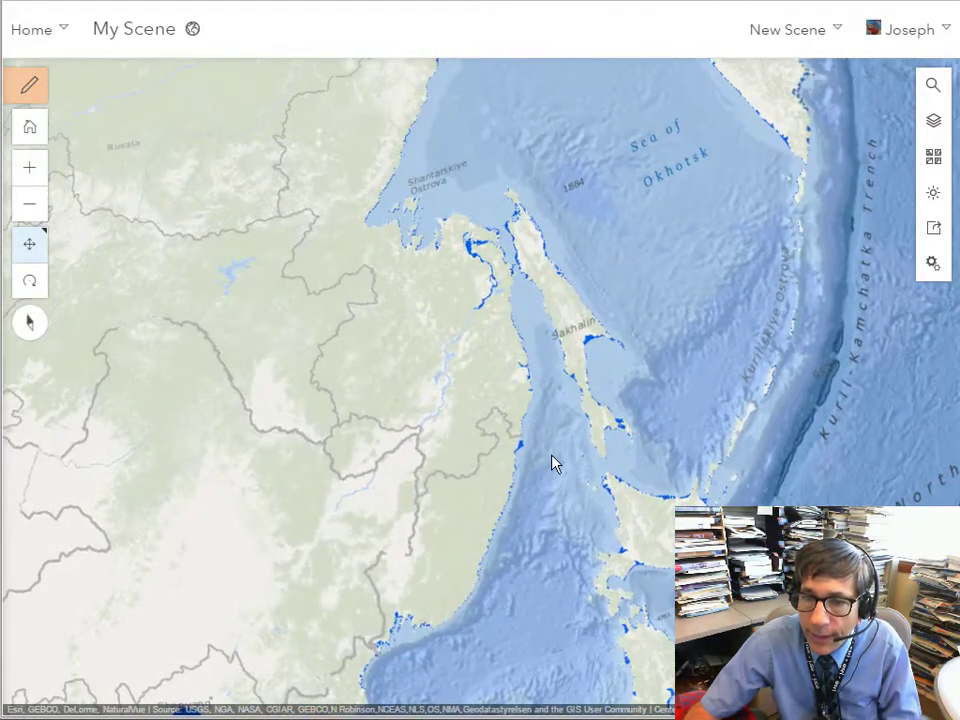
# - Reorient the scene to north and follow the Russian Pacific coast from opposite Sakhalin southwest to the Korean Peninsula
pyautogui.scroll(4, 553, 462)
pyautogui.moveTo(495, 400); pyautogui.dragTo(575, 285)
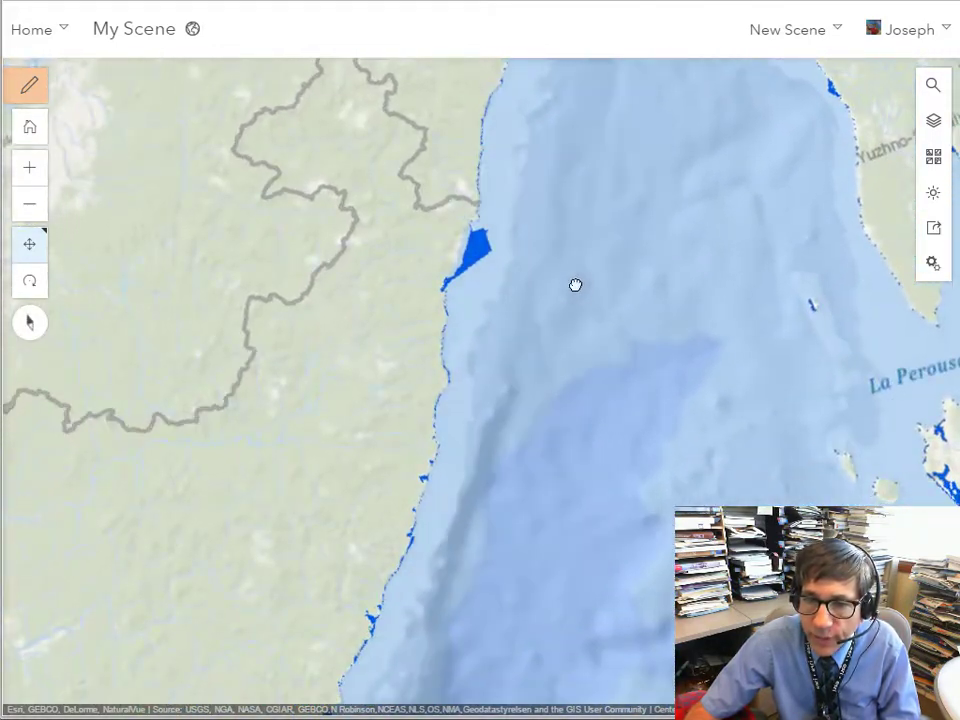
pyautogui.click(30, 321)
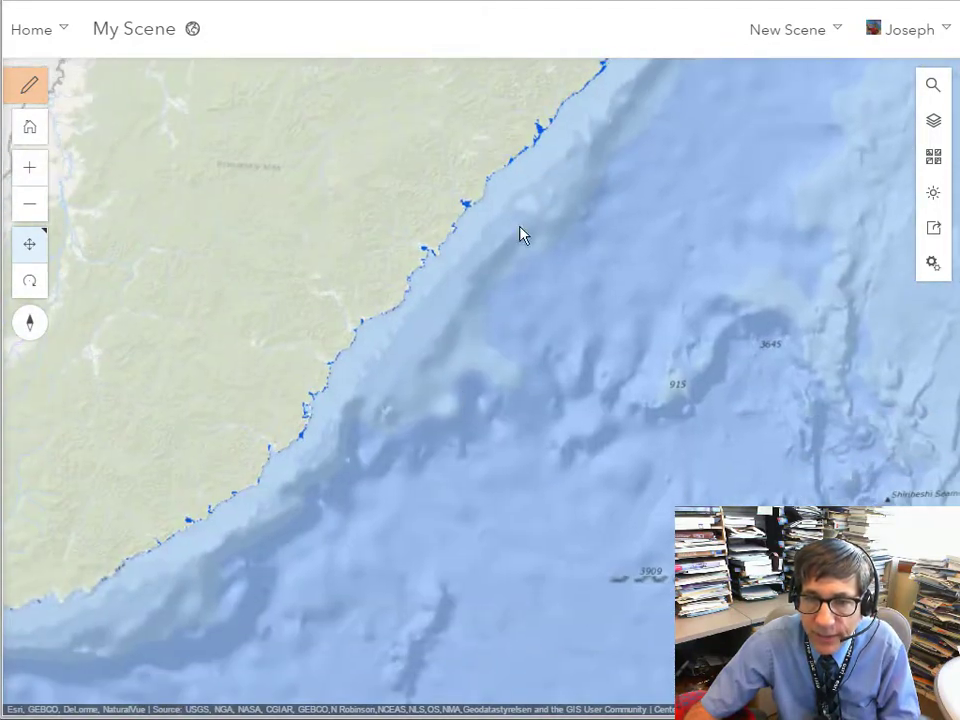
pyautogui.moveTo(565, 331); pyautogui.dragTo(740, 146)
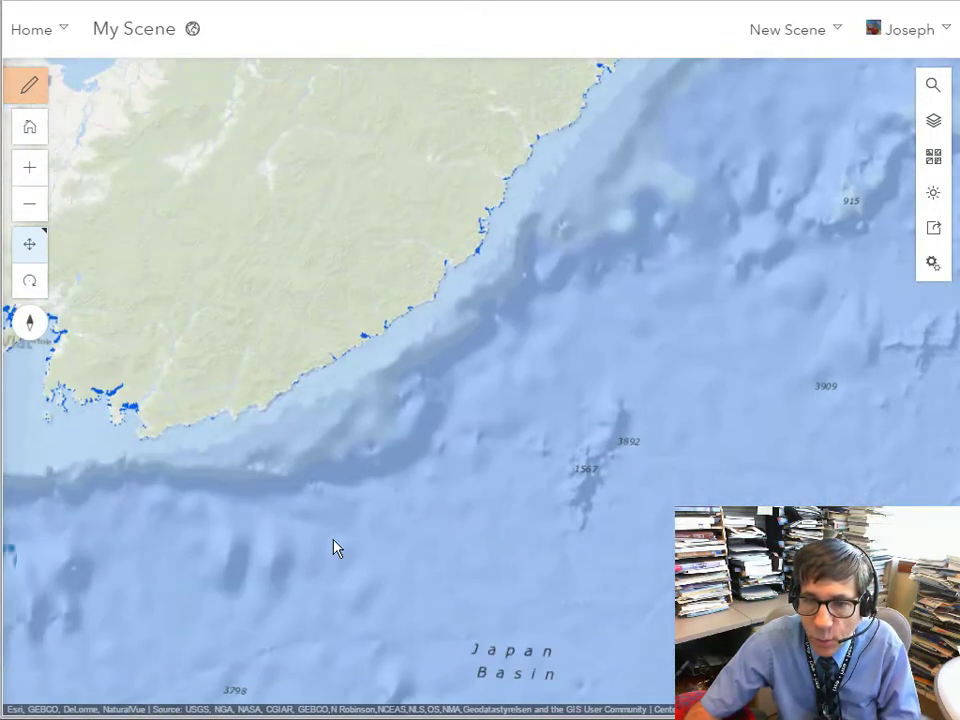
pyautogui.scroll(-3, 332, 539)
pyautogui.moveTo(317, 535); pyautogui.dragTo(617, 407)
pyautogui.moveTo(502, 506); pyautogui.dragTo(494, 431)
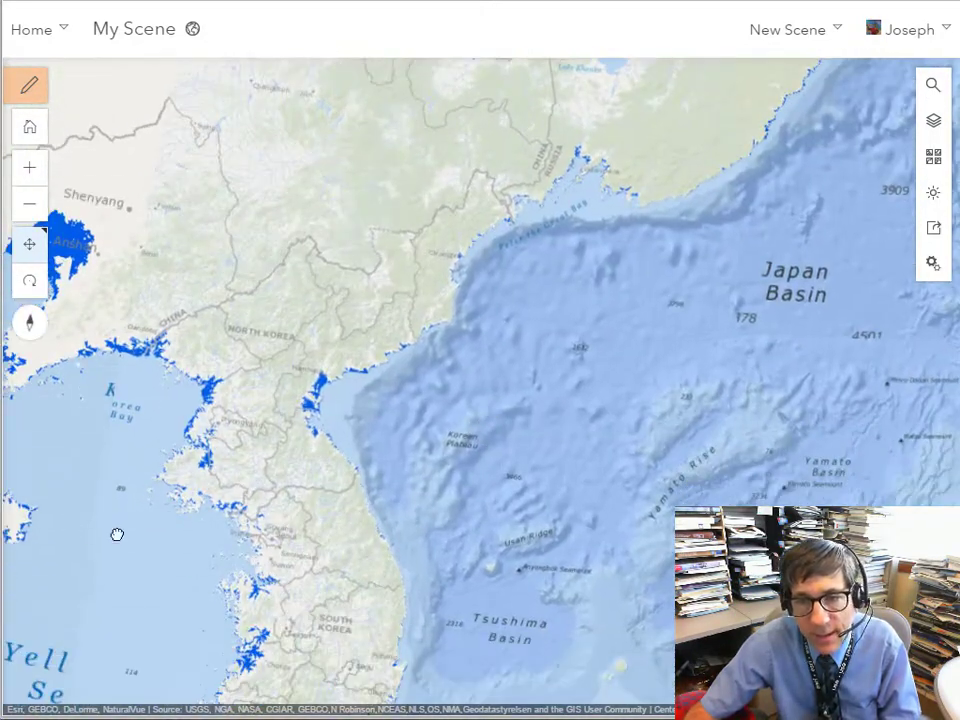
# - Examine the inundated lowlands around Korea Bay, the Gulf of Chihli and the Yellow Sea down to Shanghai
pyautogui.moveTo(116, 536); pyautogui.dragTo(292, 618)
pyautogui.moveTo(250, 495); pyautogui.dragTo(260, 526)
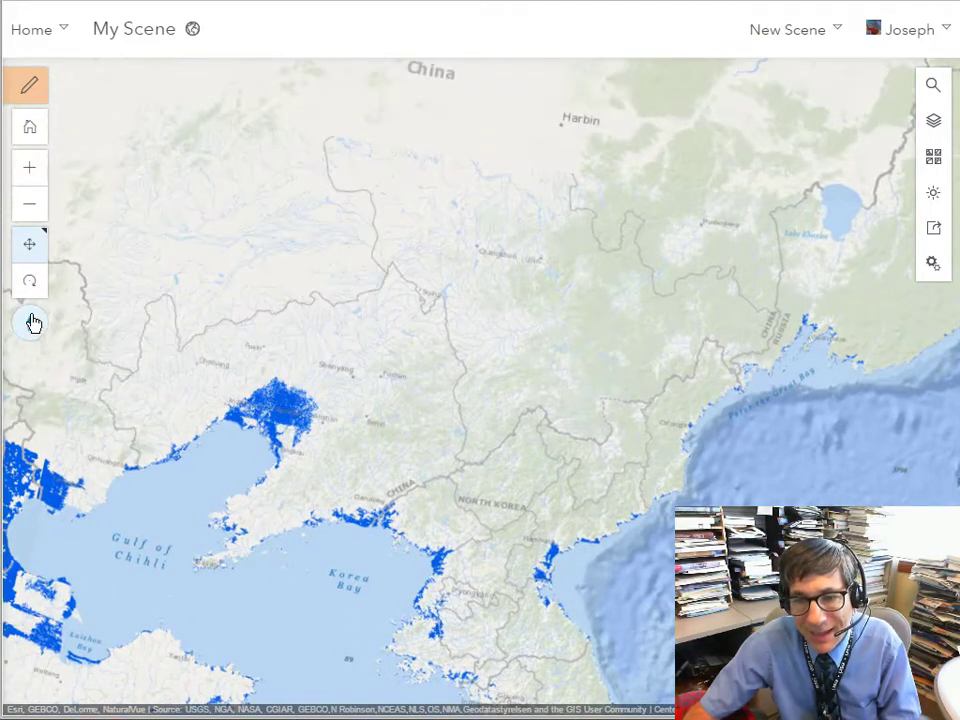
pyautogui.moveTo(204, 497); pyautogui.dragTo(399, 386)
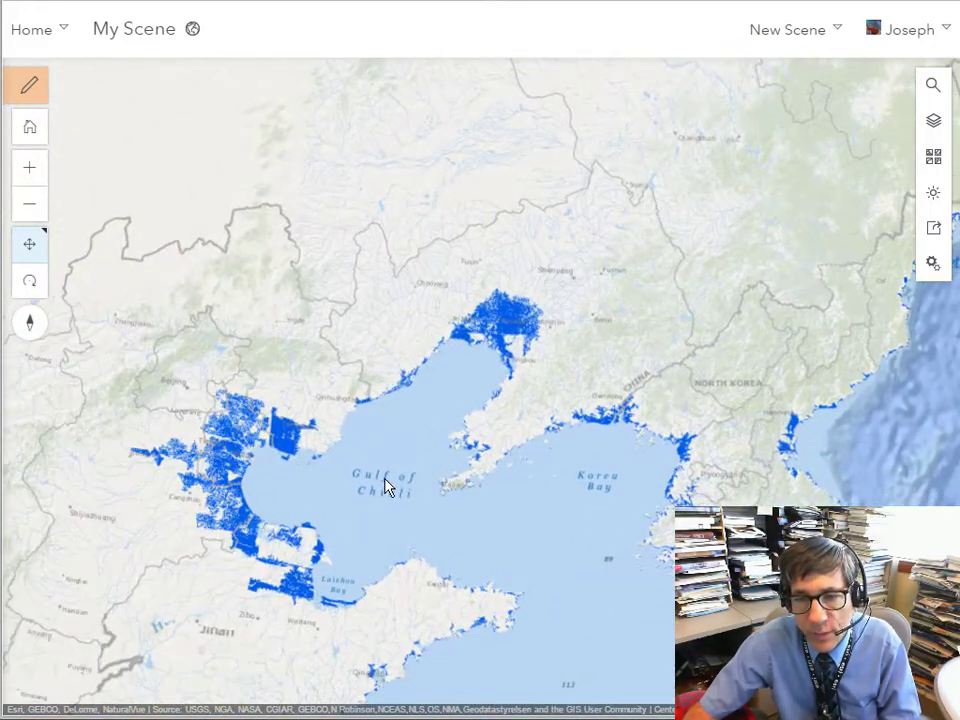
pyautogui.moveTo(386, 487); pyautogui.dragTo(350, 417)
pyautogui.moveTo(333, 462); pyautogui.dragTo(229, 360)
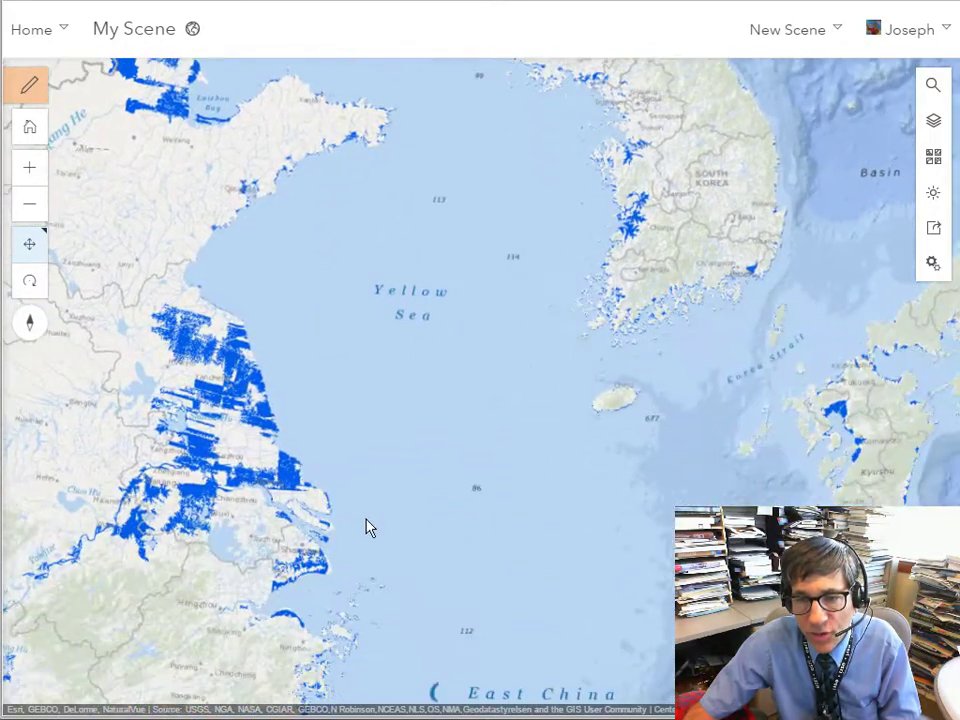
# - Follow China's southeast coast past Taiwan and Hong Kong to Hainan and the Gulf of Tonkin
pyautogui.moveTo(364, 517); pyautogui.dragTo(383, 469)
pyautogui.moveTo(264, 521); pyautogui.dragTo(411, 529)
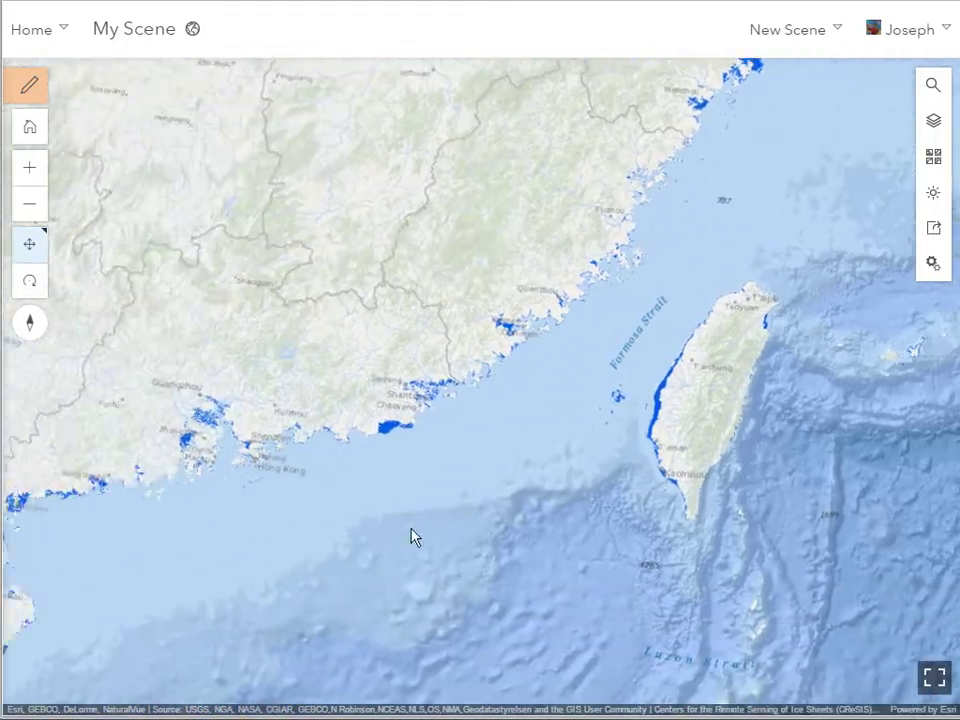
pyautogui.moveTo(308, 545); pyautogui.dragTo(527, 568)
pyautogui.moveTo(395, 617); pyautogui.dragTo(474, 522)
pyautogui.moveTo(221, 561); pyautogui.dragTo(330, 450)
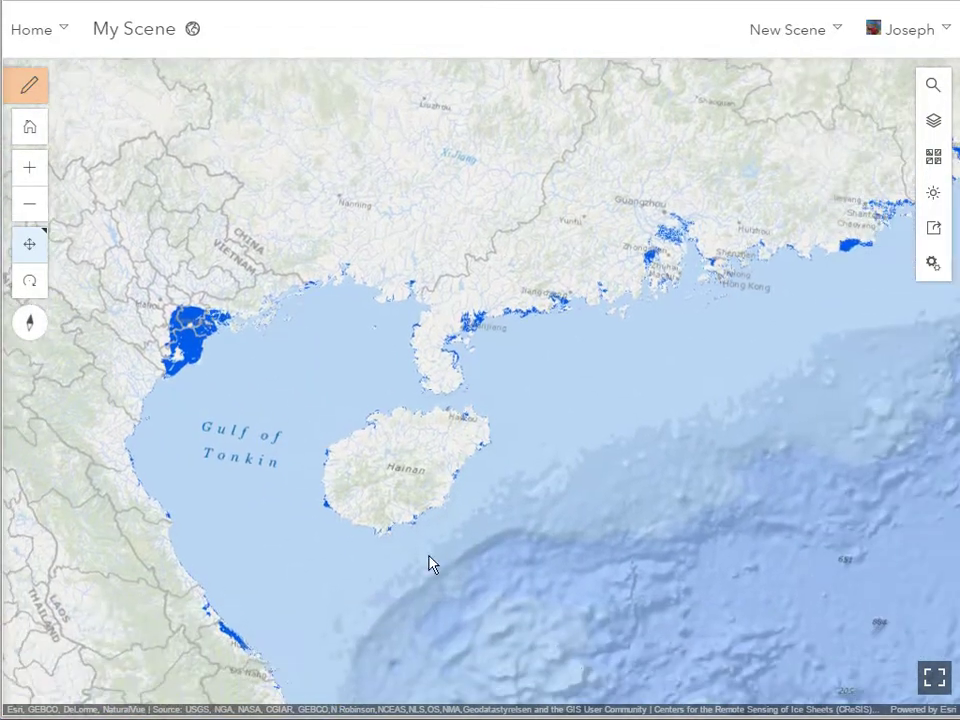
# - Survey the inundation from Southeast Asia westward across India, Arabia and North Africa to the Atlantic Ocean
pyautogui.scroll(-2, 477, 585)
pyautogui.scroll(-2, 477, 586)
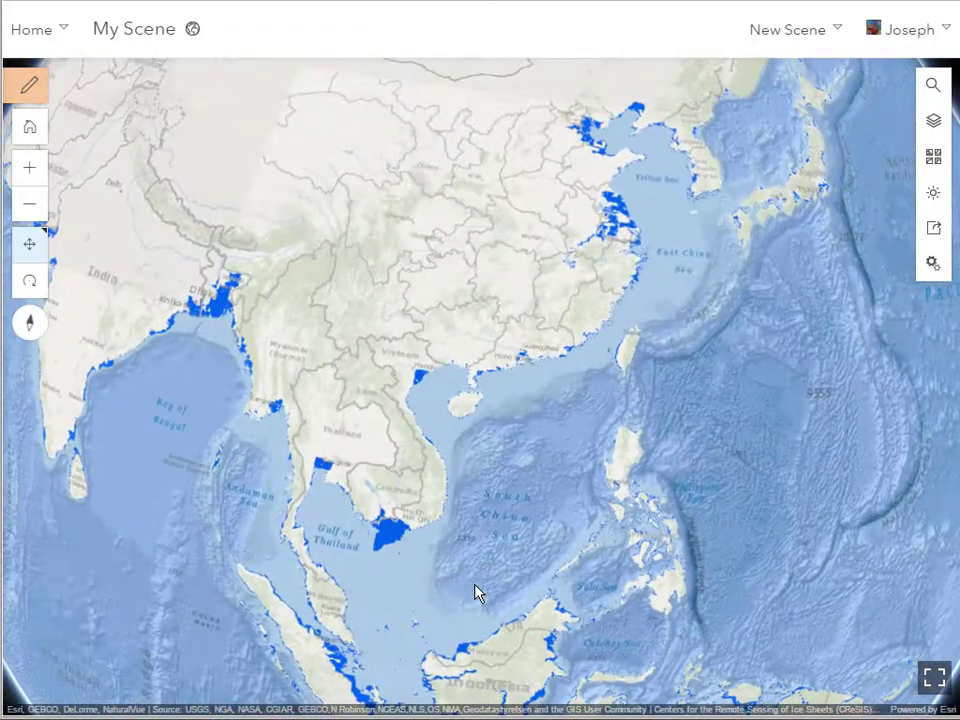
pyautogui.moveTo(474, 585); pyautogui.dragTo(662, 569)
pyautogui.moveTo(265, 577); pyautogui.dragTo(403, 690)
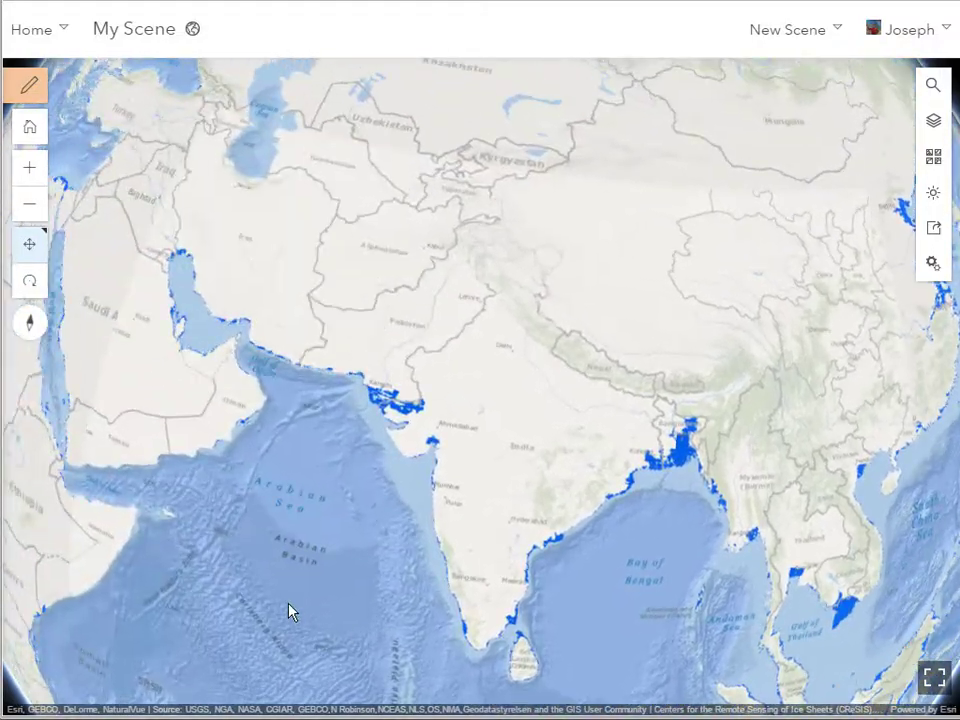
pyautogui.moveTo(289, 609); pyautogui.dragTo(544, 628)
pyautogui.moveTo(180, 512); pyautogui.dragTo(471, 619)
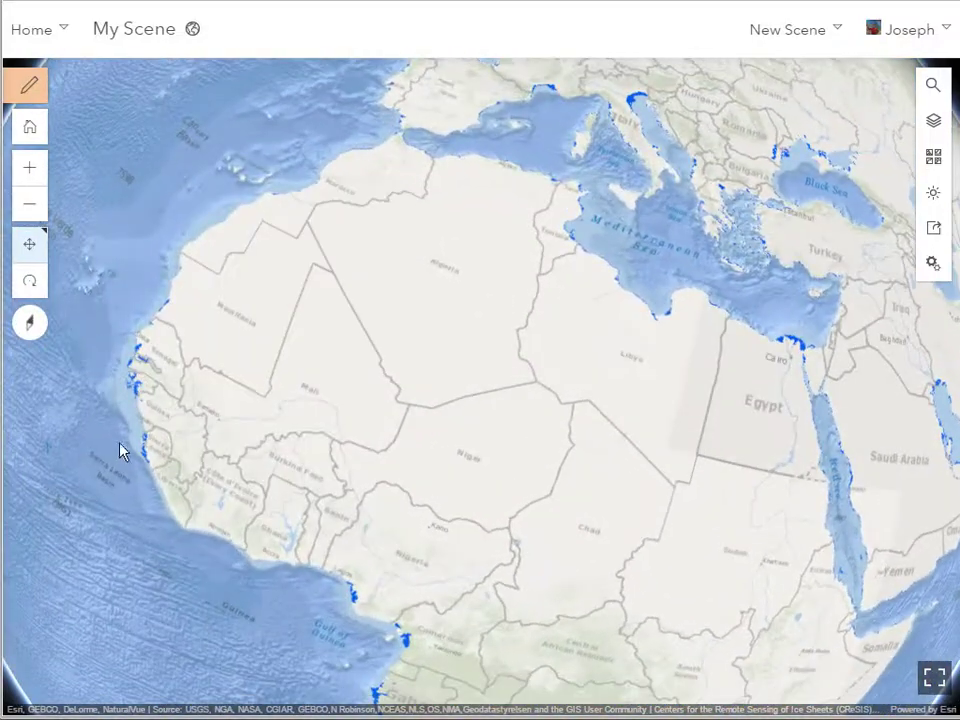
pyautogui.moveTo(122, 452)
pyautogui.mouseDown()
pyautogui.moveTo(313, 546)
pyautogui.moveTo(416, 568)
pyautogui.mouseUp()
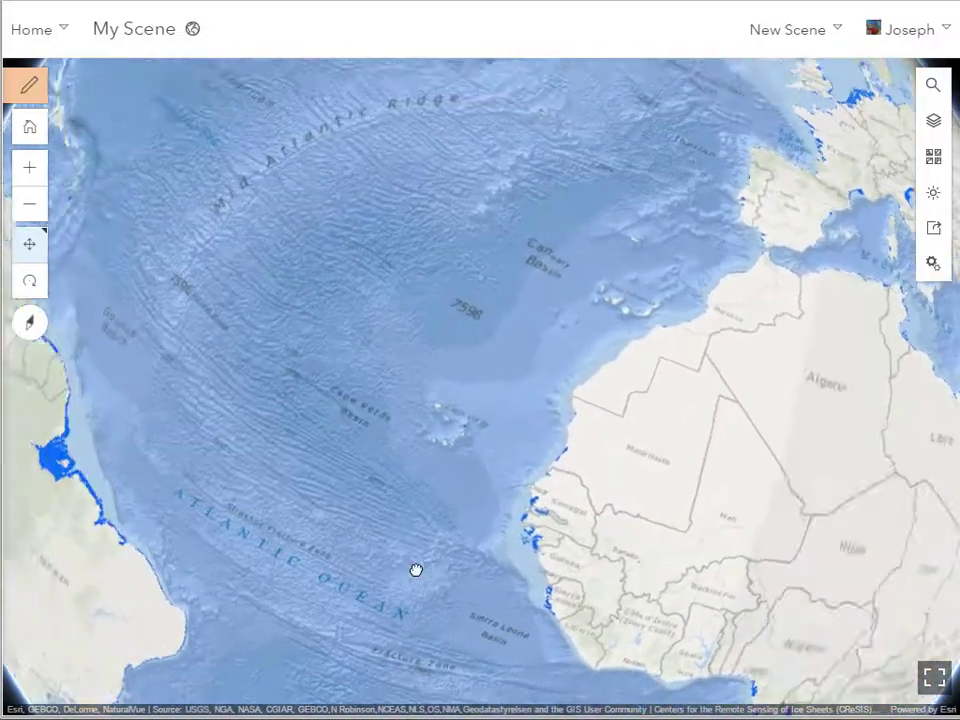
# - Examine the inundated Atlantic coasts of the Americas, from northern South America and the Caribbean to eastern Canada
pyautogui.moveTo(309, 534); pyautogui.dragTo(507, 570)
pyautogui.moveTo(199, 363); pyautogui.dragTo(360, 583)
pyautogui.moveTo(286, 412); pyautogui.dragTo(257, 501)
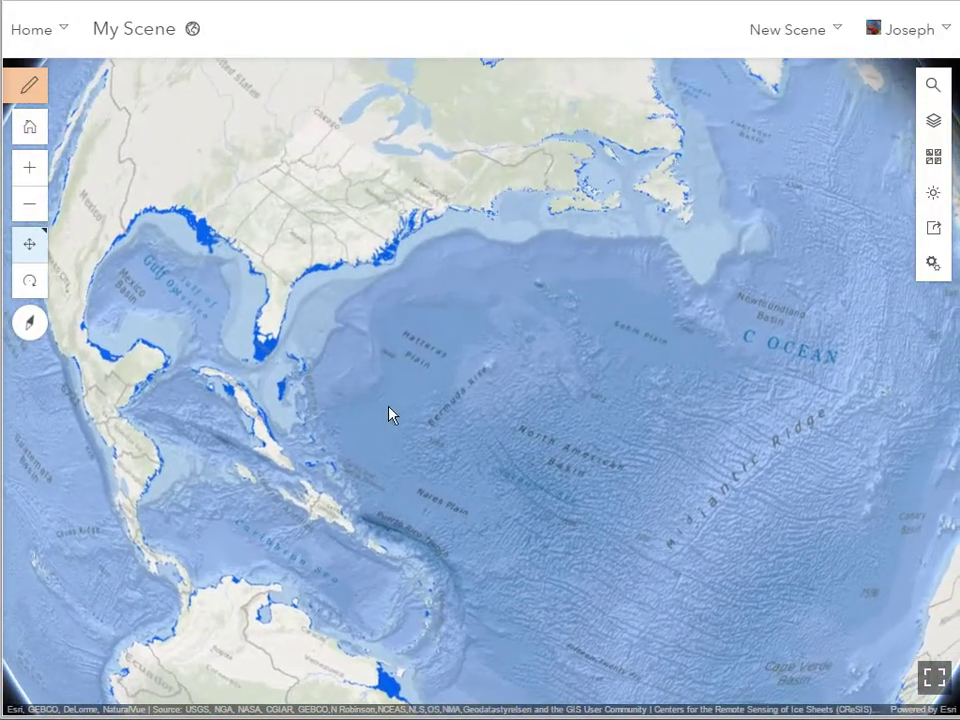
pyautogui.moveTo(390, 414); pyautogui.dragTo(241, 453)
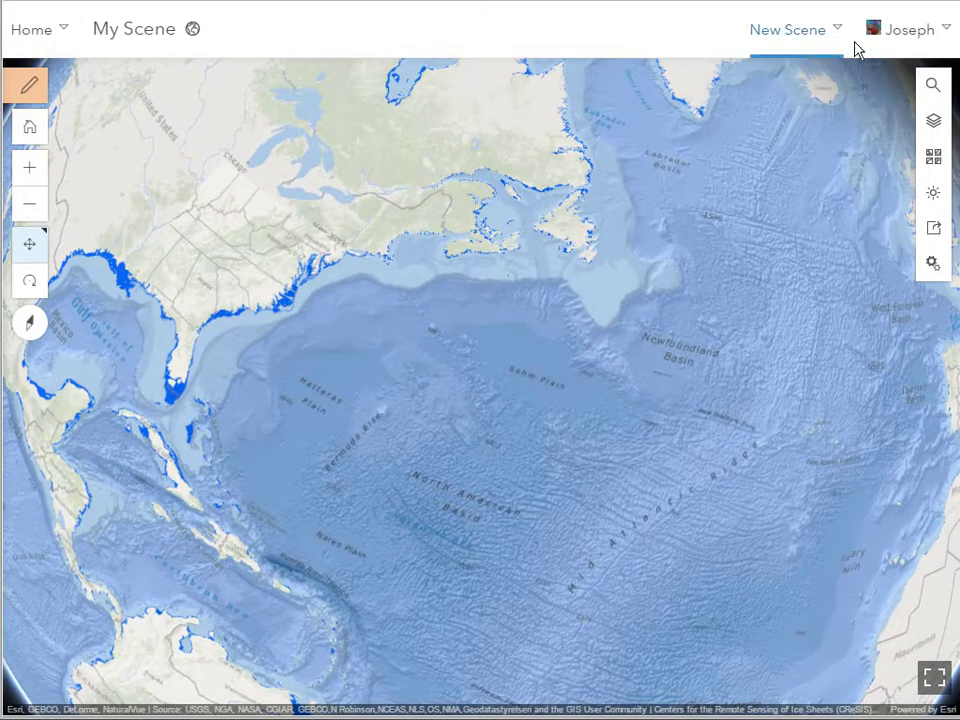
# - Search the scene for Seychelles and go to its location
pyautogui.click(935, 89)
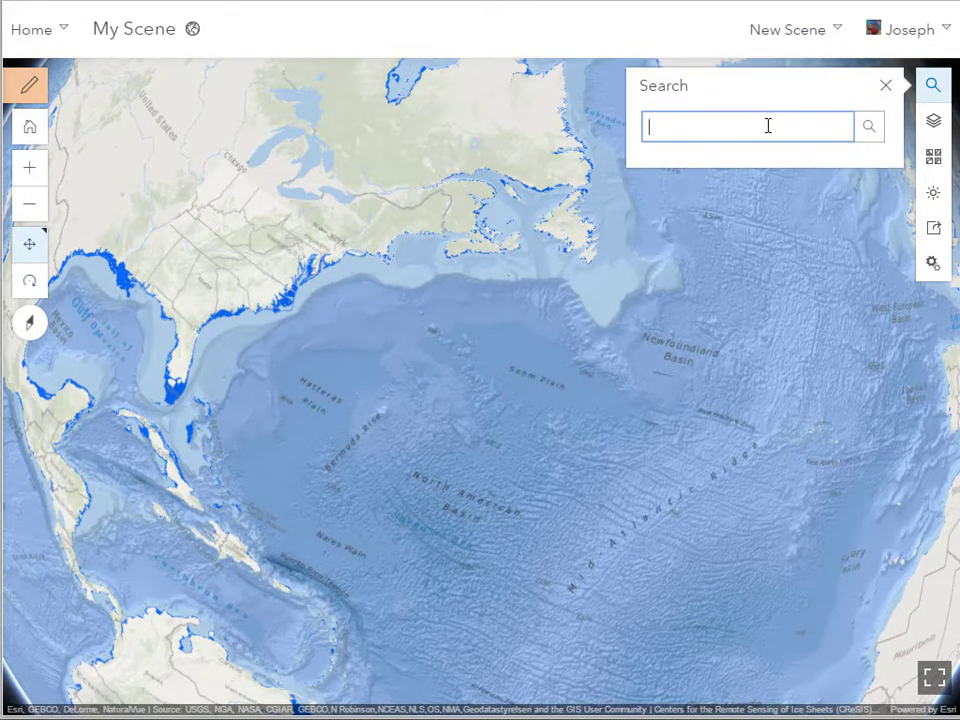
pyautogui.write('Seychelles')
pyautogui.press('Return')
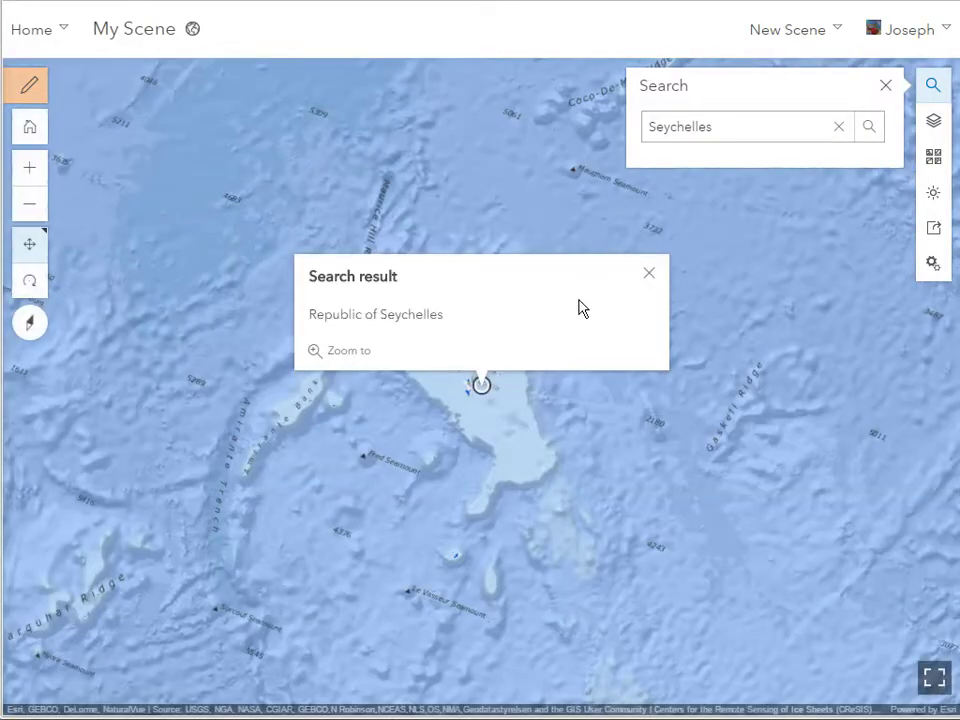
# - Examine the inundation on the Seychelles islands and their surroundings, from the Seychelles Bank out to Madagascar and East Africa
pyautogui.scroll(-2, 634, 392)
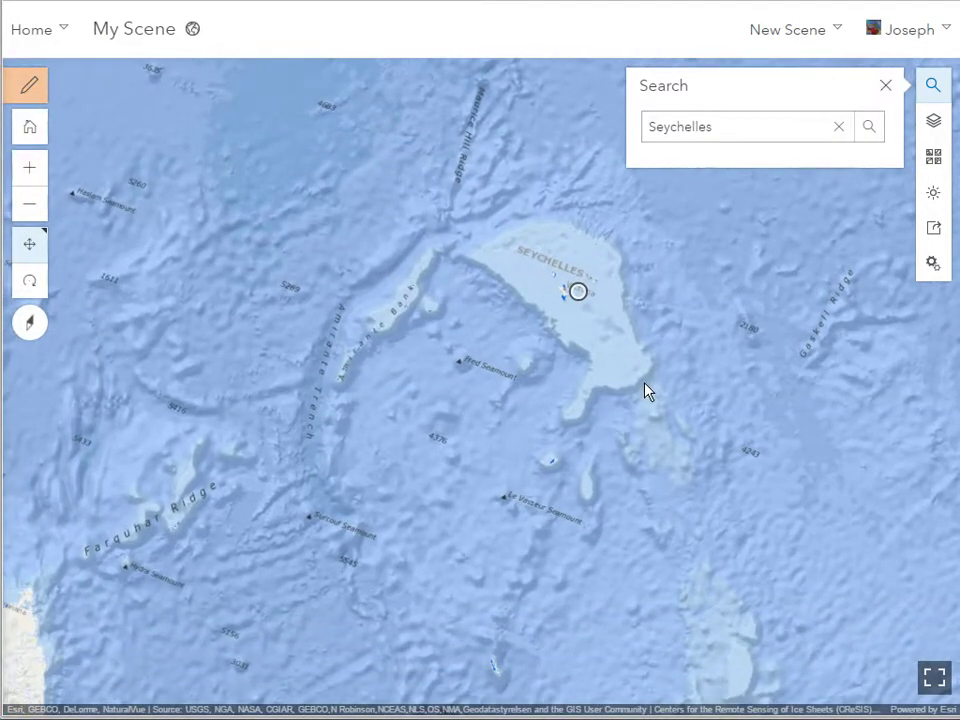
pyautogui.scroll(-2, 646, 391)
pyautogui.moveTo(623, 374); pyautogui.dragTo(776, 223)
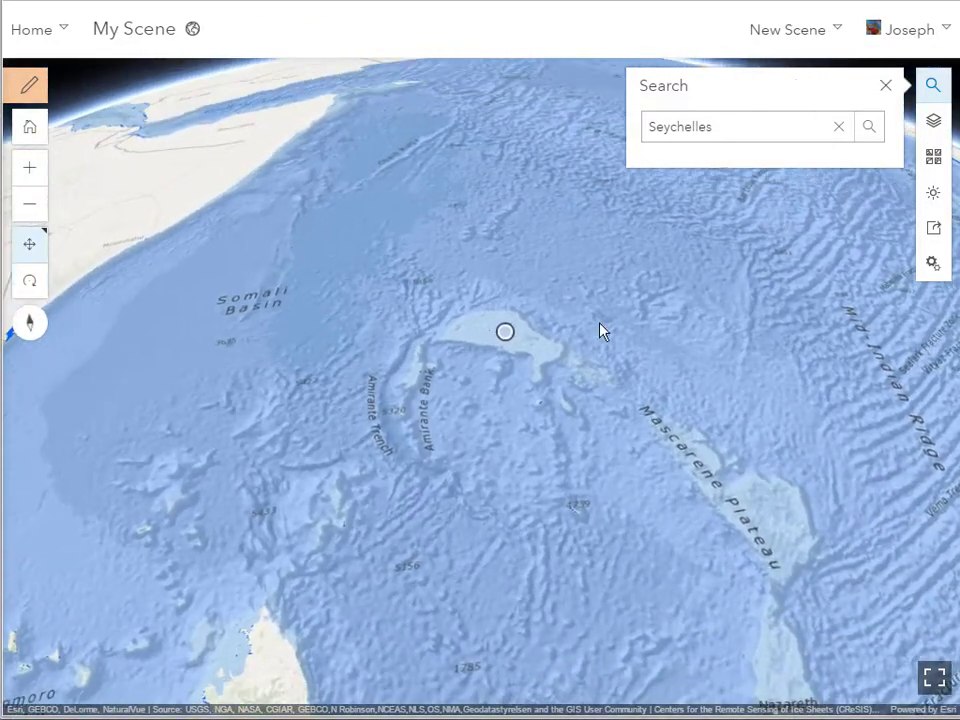
pyautogui.scroll(5, 558, 352)
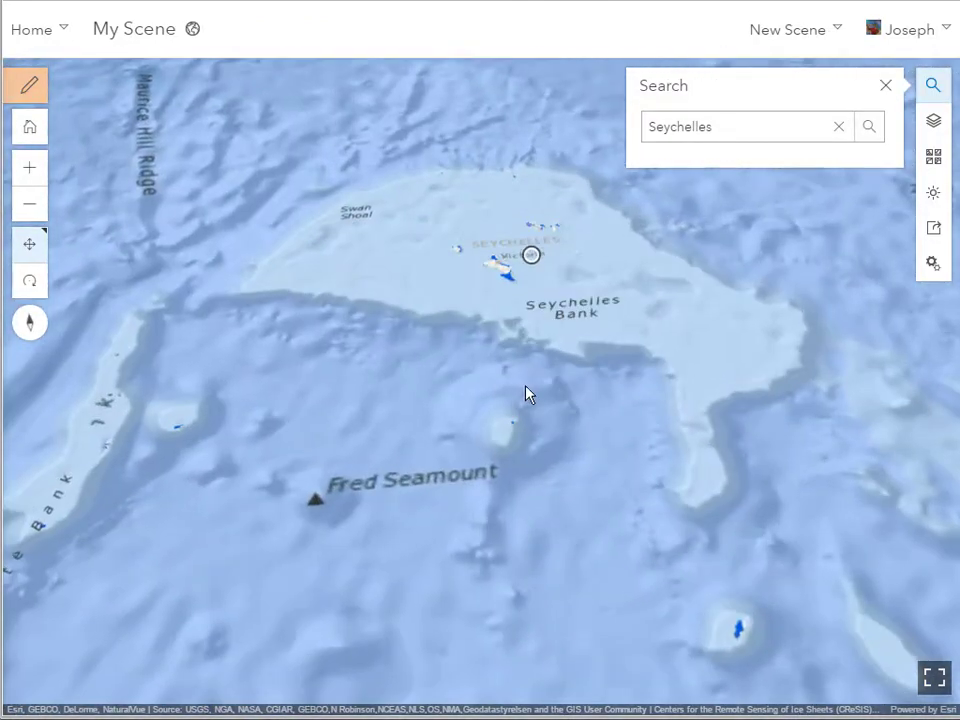
pyautogui.moveTo(529, 394); pyautogui.dragTo(570, 502)
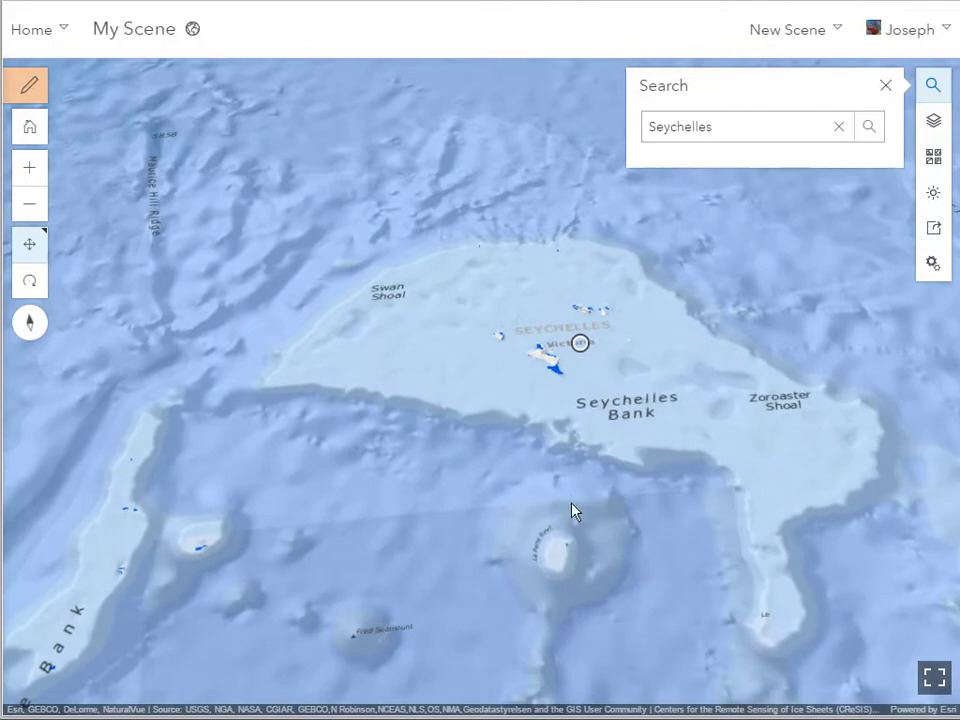
pyautogui.scroll(-5, 573, 511)
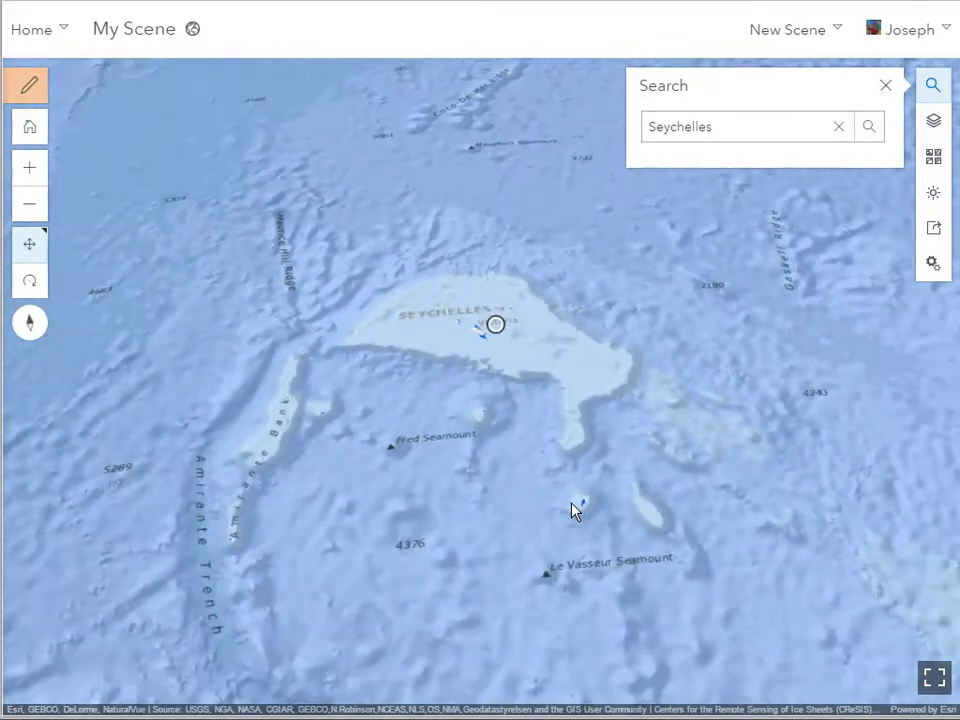
pyautogui.scroll(-5, 573, 511)
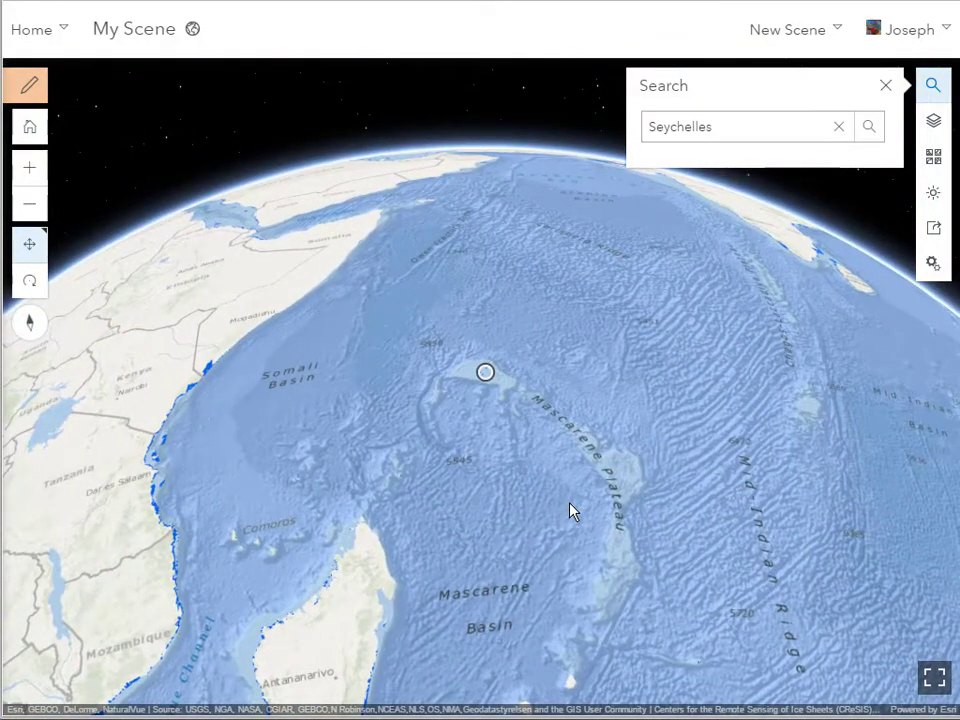